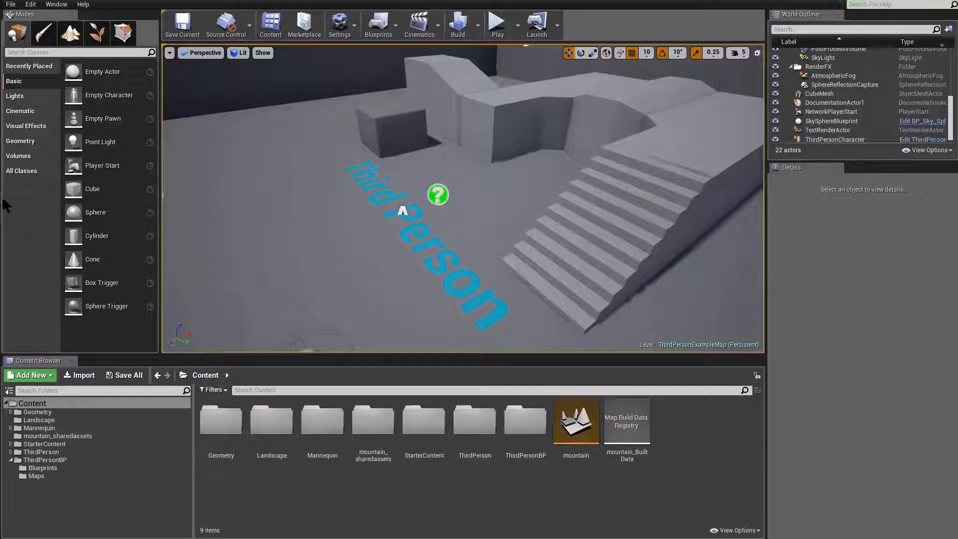
Create a new Particle System asset in the Content folder and name it WaterFallParticleSystem
left_click_drag(2, 199, 1, 199)
right_click_drag(317, 213, 282, 237)
right_click(472, 484)
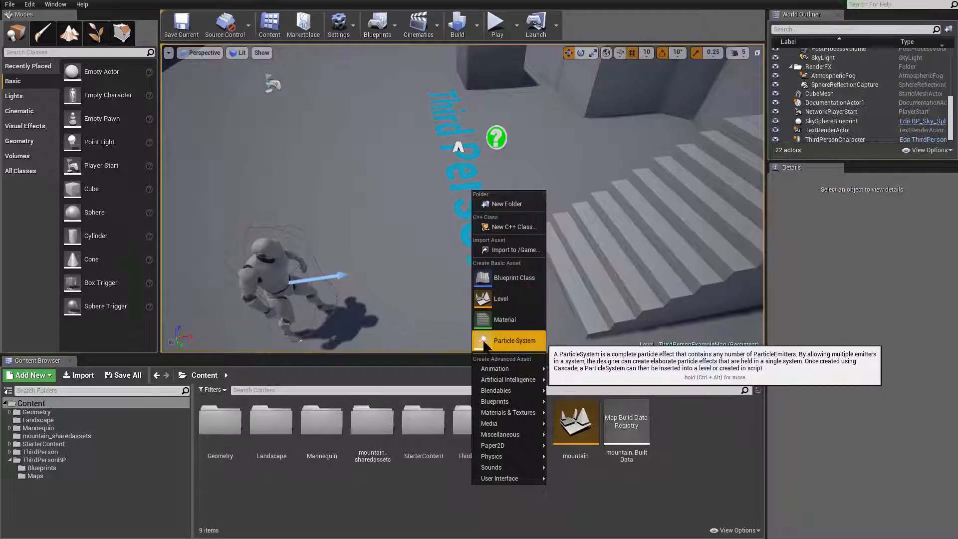
left_click(509, 341)
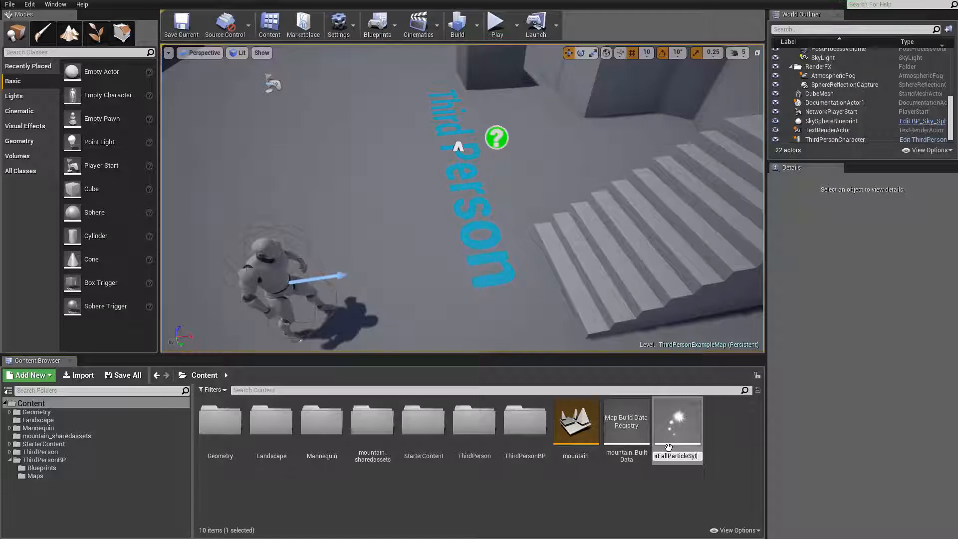
type("tem")
key("Return")
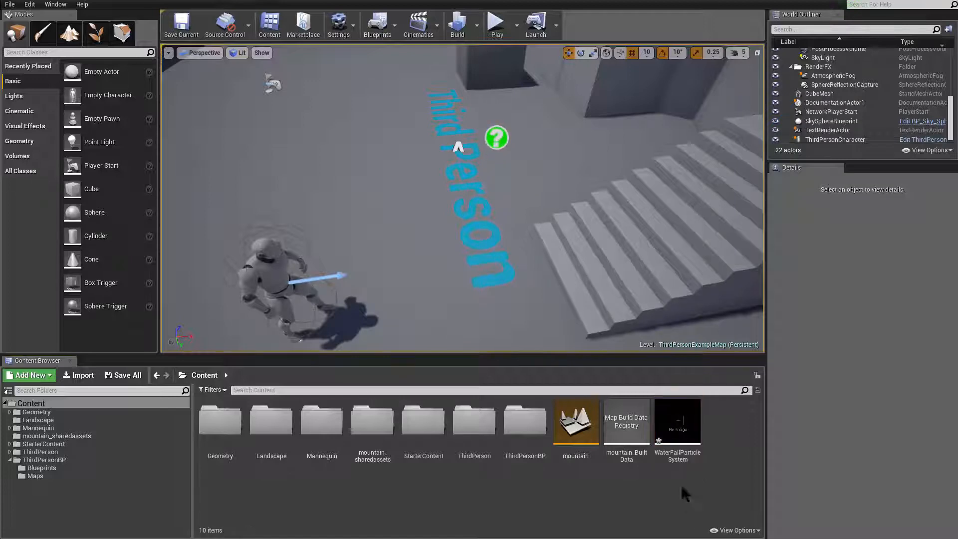
Open WaterFallParticleSystem and start creating a new material for the material slot of the emitter's Required module
double_click(676, 439)
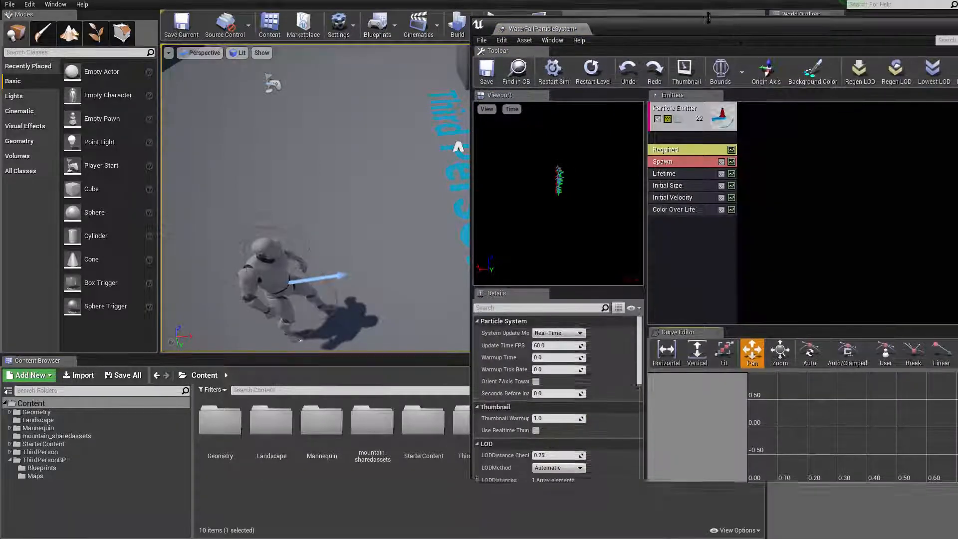
left_click(678, 145)
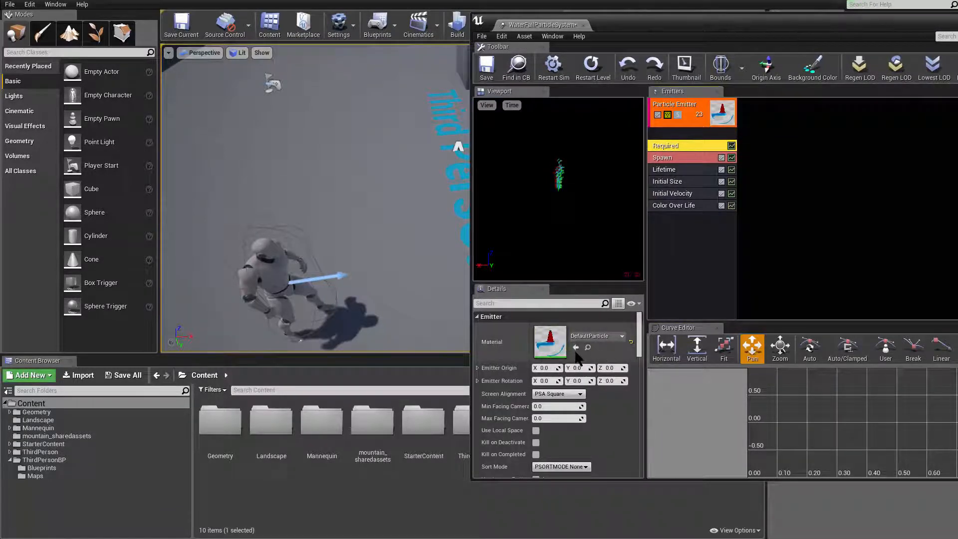
left_click(597, 337)
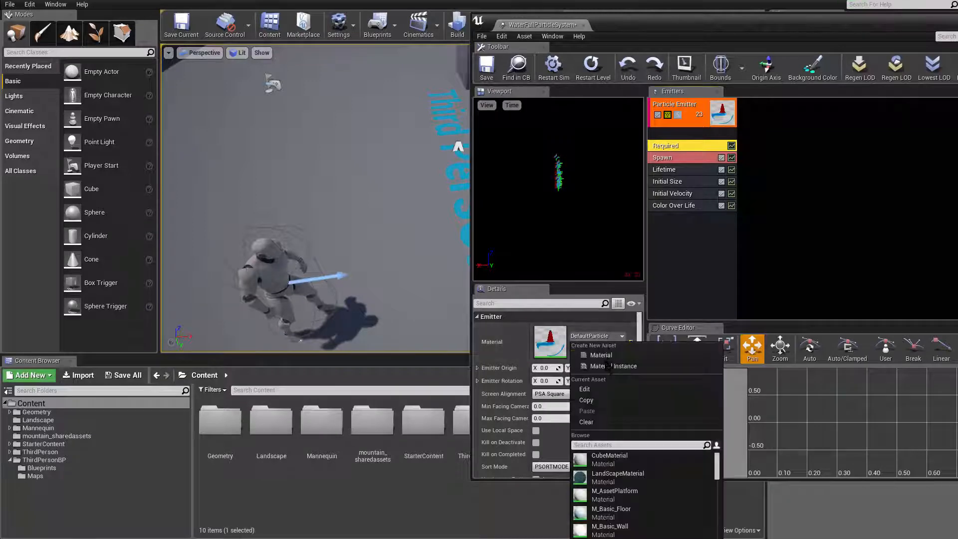
left_click(592, 356)
left_click_drag(652, 154, 578, 159)
left_click(639, 337)
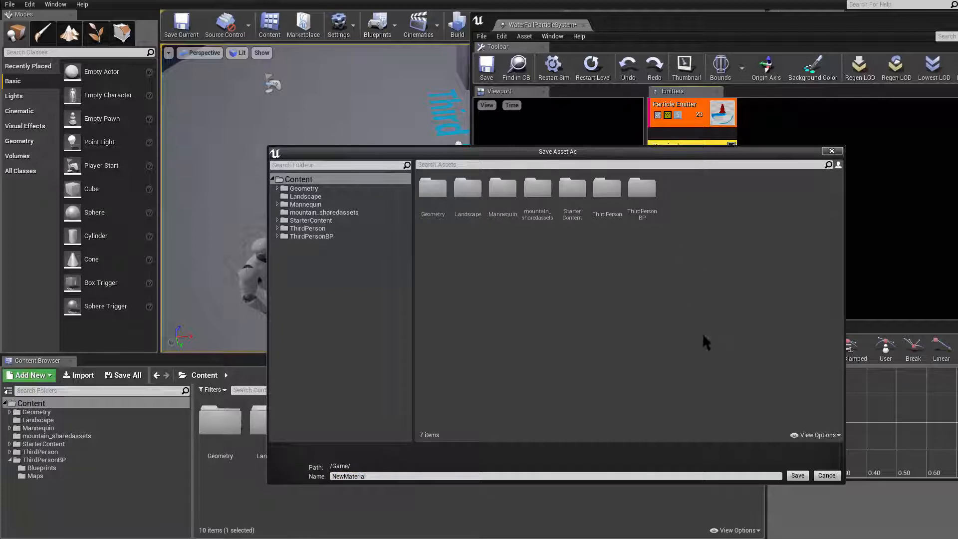
Create a folder named materials under Content and save the new material there as WaterSplashMtl
right_click(309, 181)
left_click(340, 184)
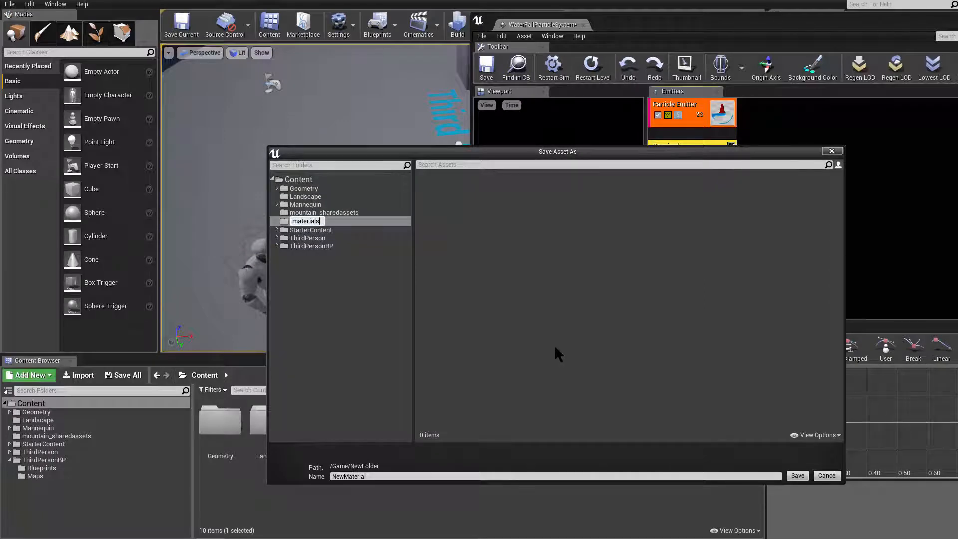
key("Return")
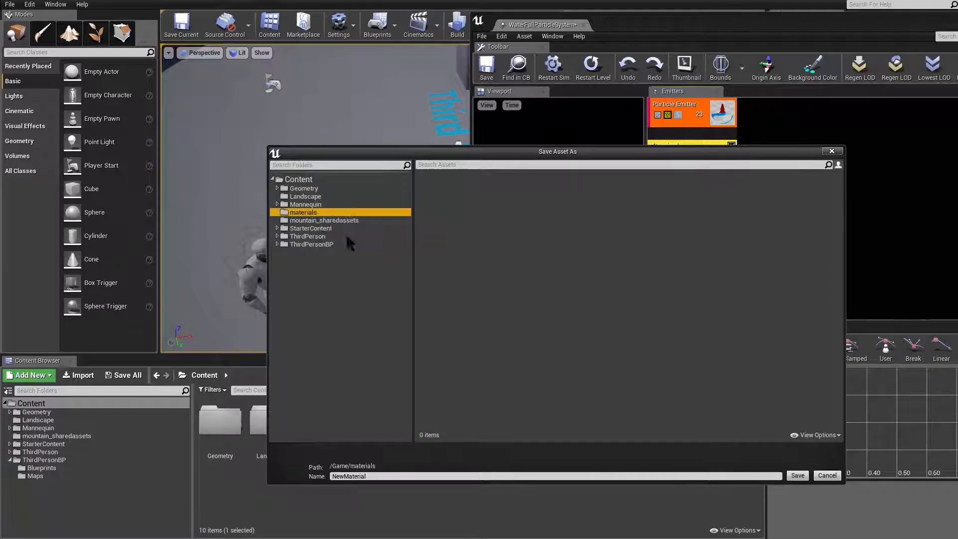
left_click(556, 475)
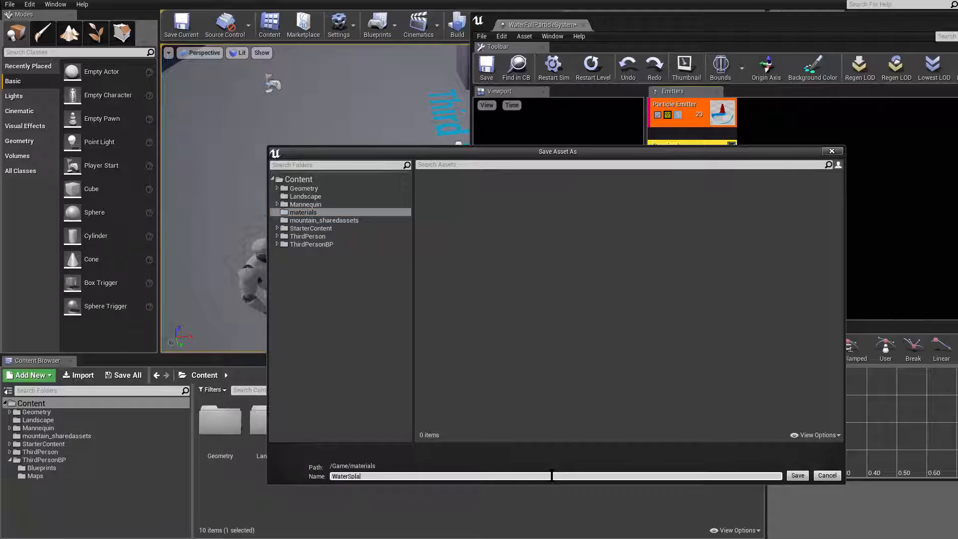
key("Return")
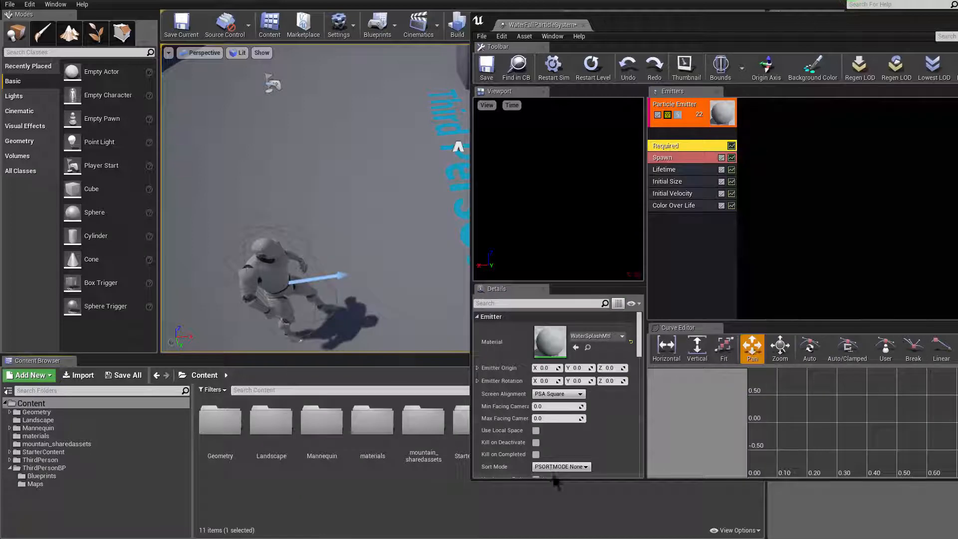
Open WaterSplashMtl for editing and import waterSplash.png from the Assets folder in File Explorer into the project's Content folder
left_click_drag(659, 30, 626, 45)
double_click(517, 356)
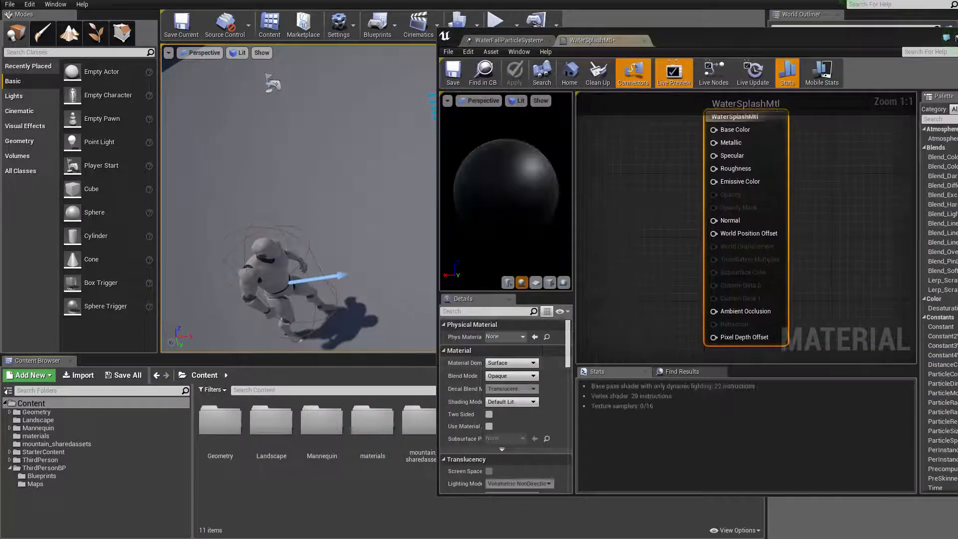
key("alt+Tab")
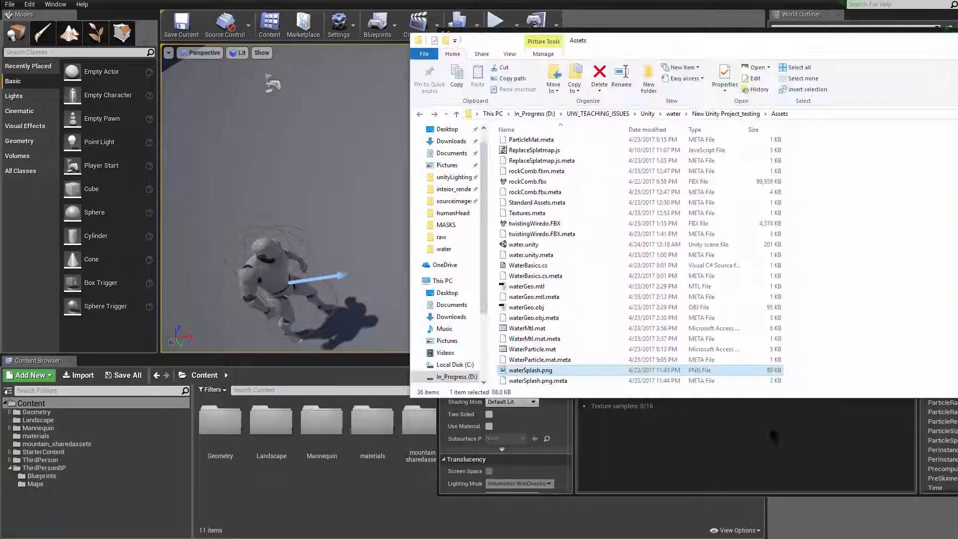
left_click_drag(510, 370, 300, 511)
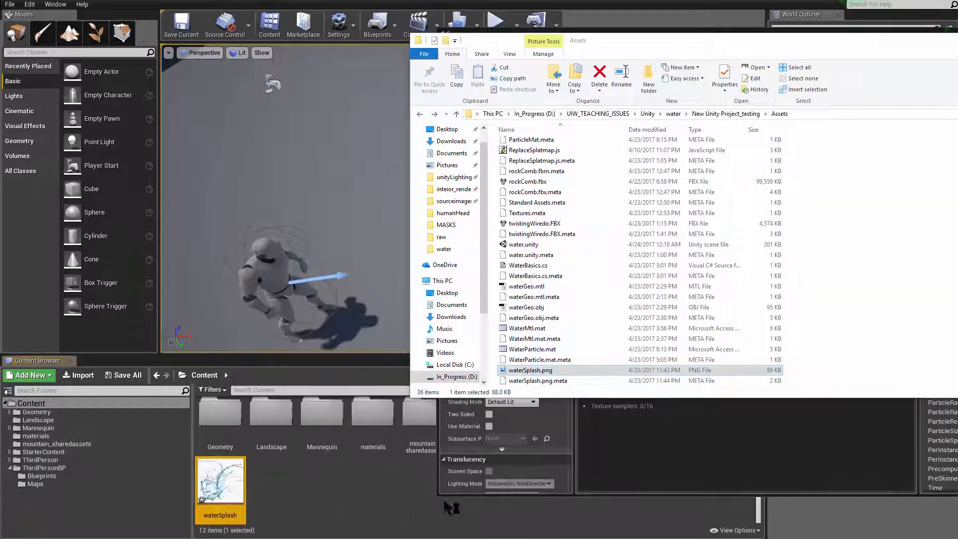
left_click(343, 501)
Add the waterSplash texture to the WaterSplashMtl graph as a Texture Sample node beside the material node
left_click_drag(235, 469, 699, 249)
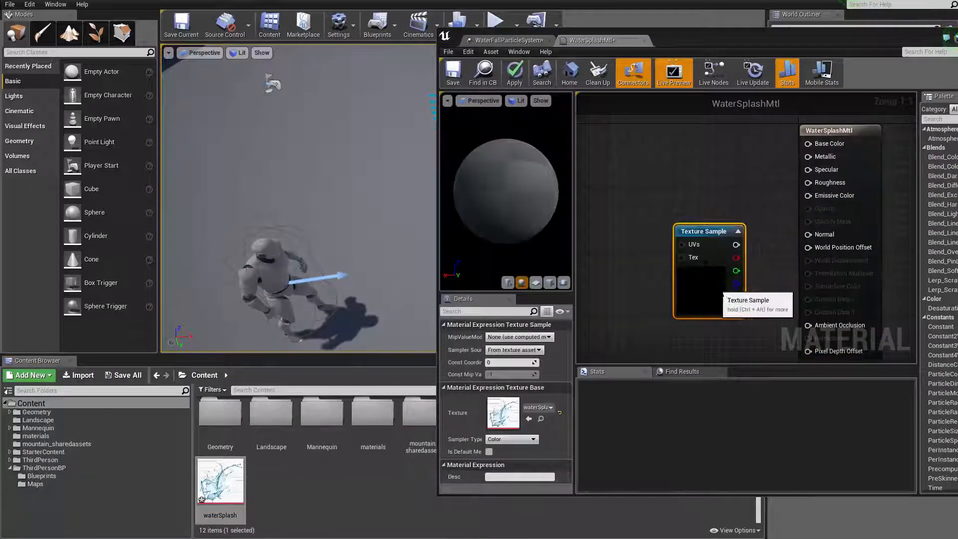
left_click_drag(708, 287, 694, 244)
left_click_drag(712, 40, 681, 33)
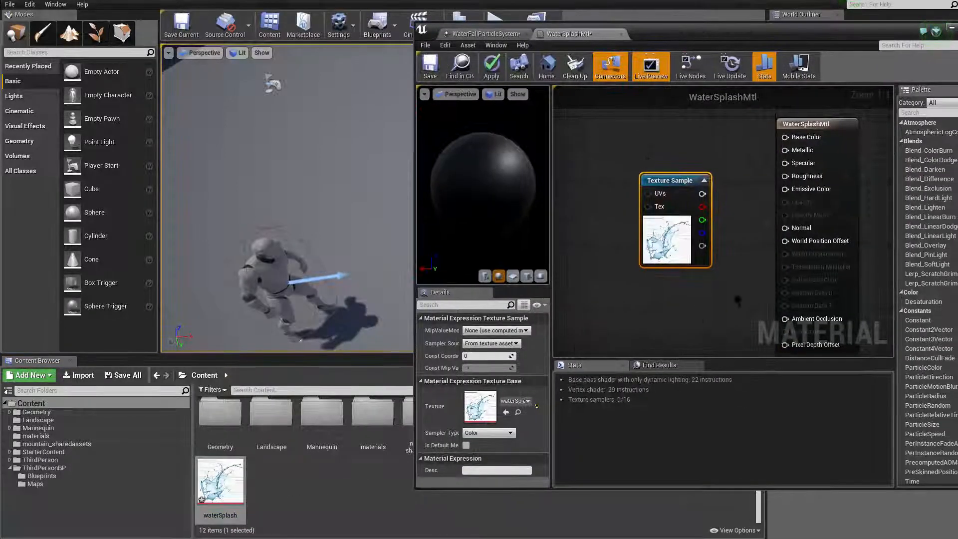
Configure the material with the Surface domain, Translucent blend mode and Unlit shading model
left_click(846, 146)
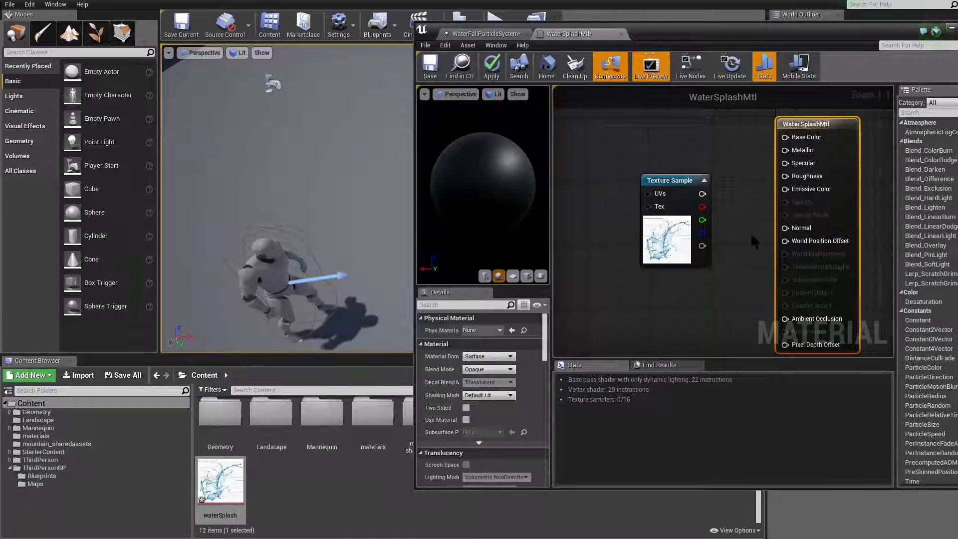
left_click(499, 356)
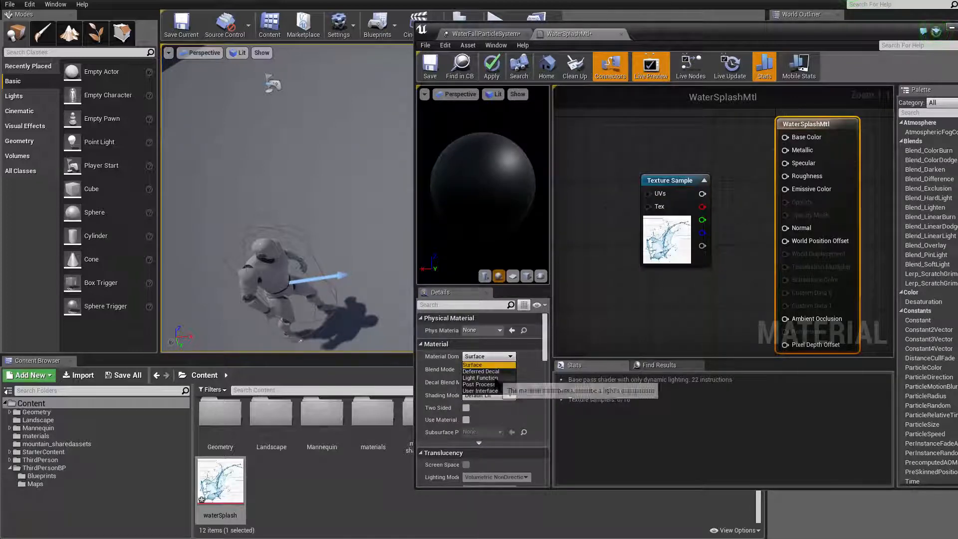
left_click(479, 364)
left_click(489, 370)
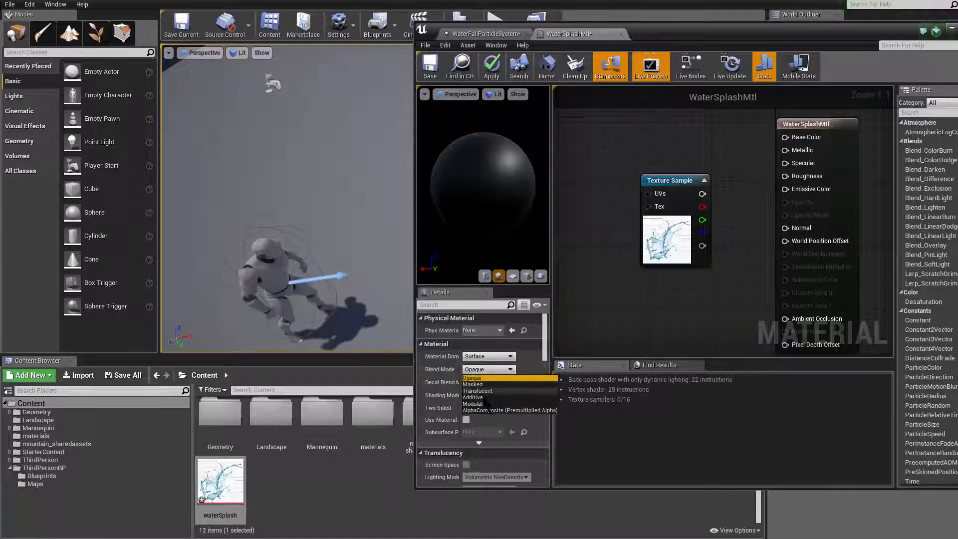
left_click(477, 391)
left_click(488, 395)
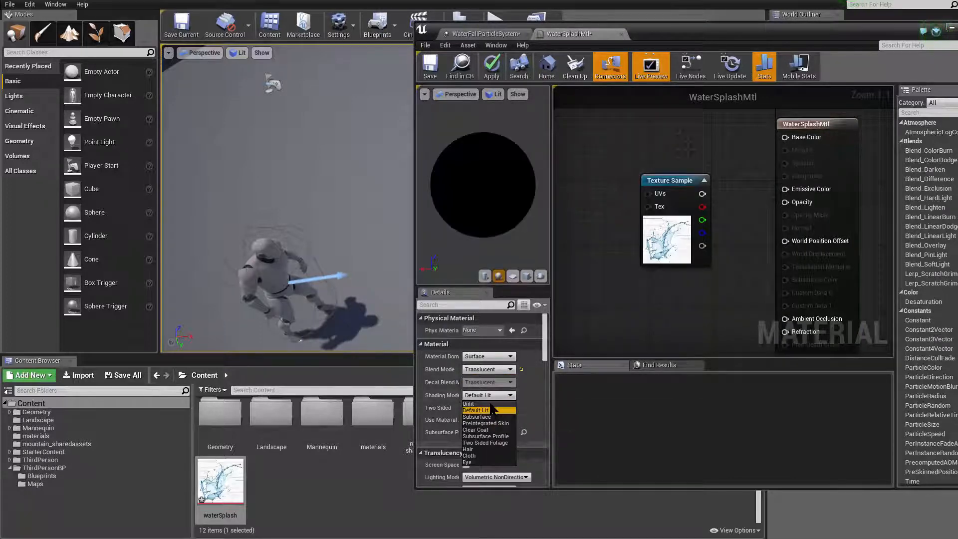
left_click(468, 404)
Connect the Texture Sample's RGB output to Emissive Color and its alpha output to Opacity, then save the material
right_click_drag(708, 204, 669, 213)
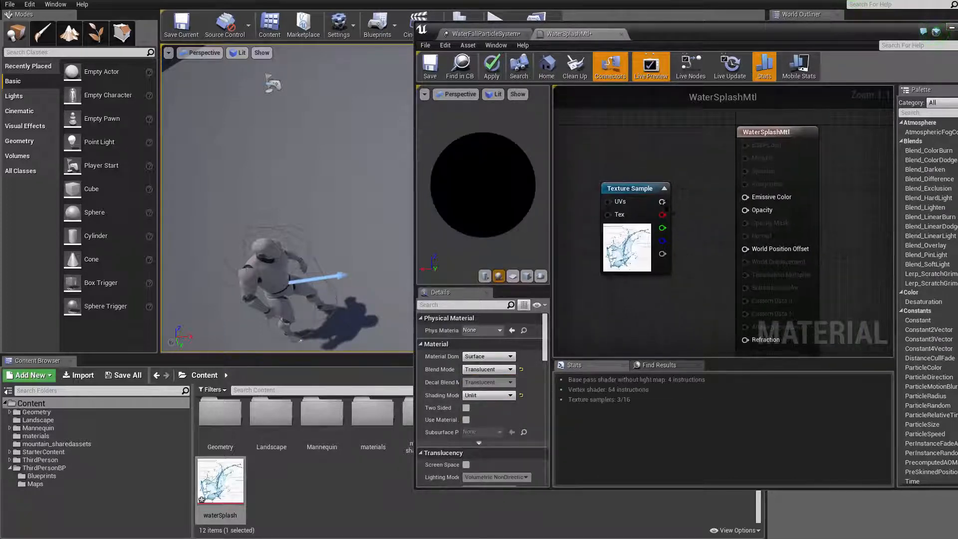
left_click_drag(663, 201, 764, 198)
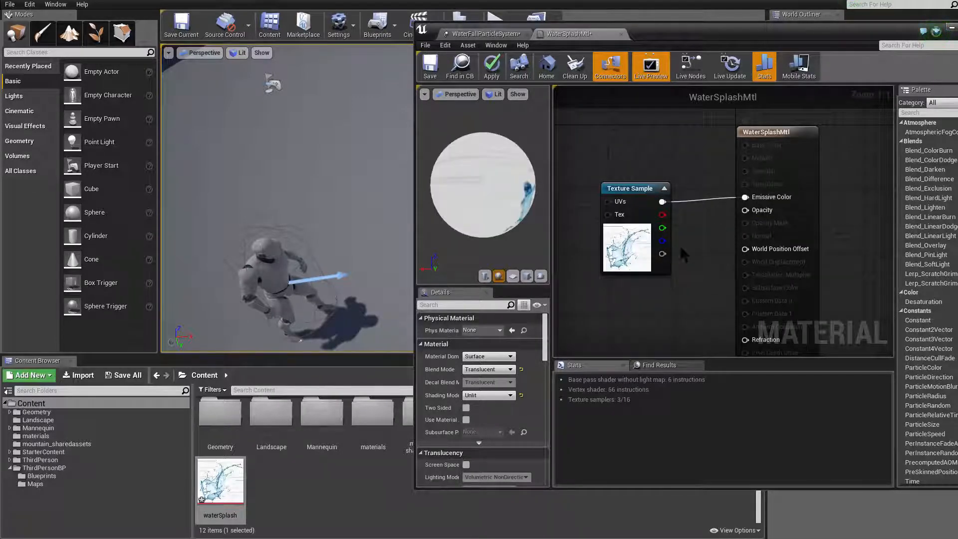
left_click_drag(662, 254, 746, 210)
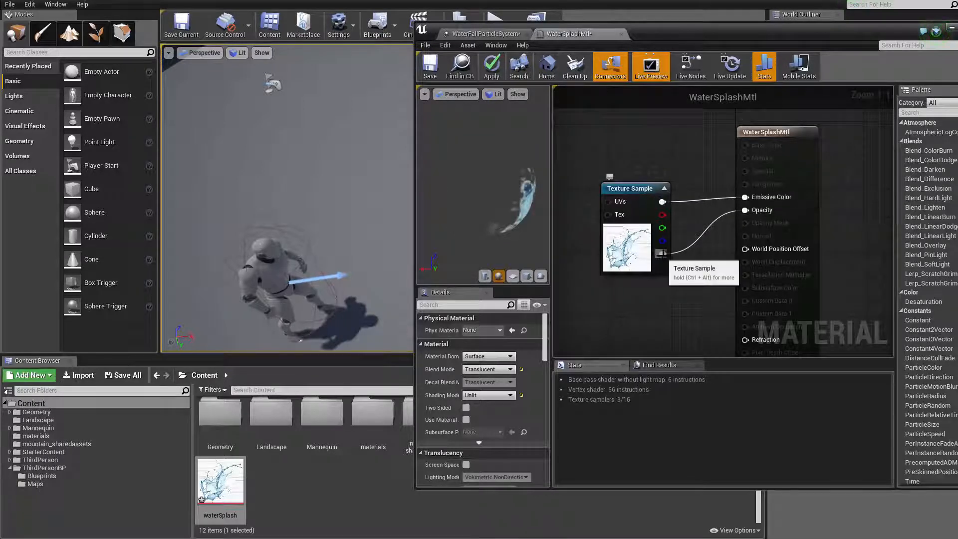
left_click(628, 202)
left_click_drag(628, 202, 628, 186)
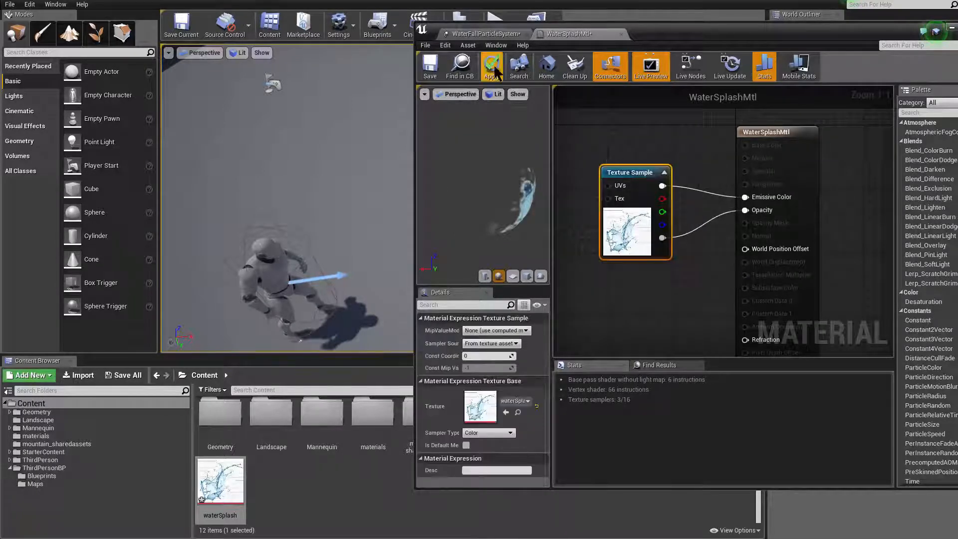
left_click(433, 70)
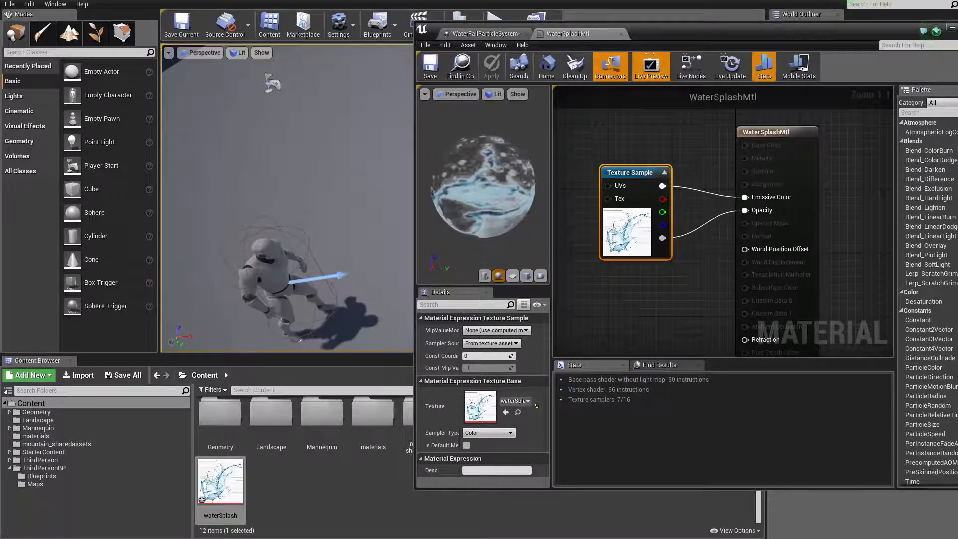
Move the Texture Sample node farther from the material node to make room between them
right_click_drag(685, 297, 759, 274)
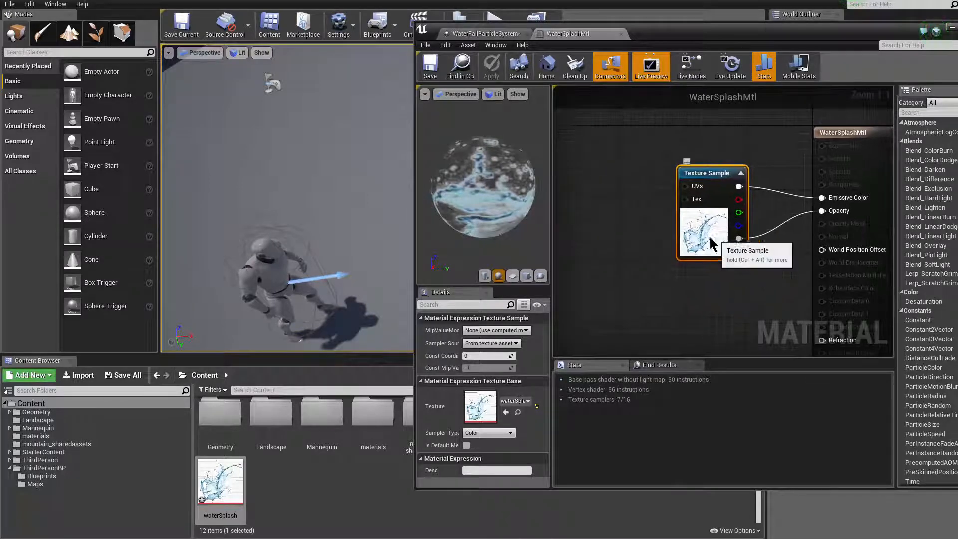
left_click_drag(712, 241, 680, 241)
right_click_drag(689, 251, 617, 247)
left_click_drag(617, 245, 607, 240)
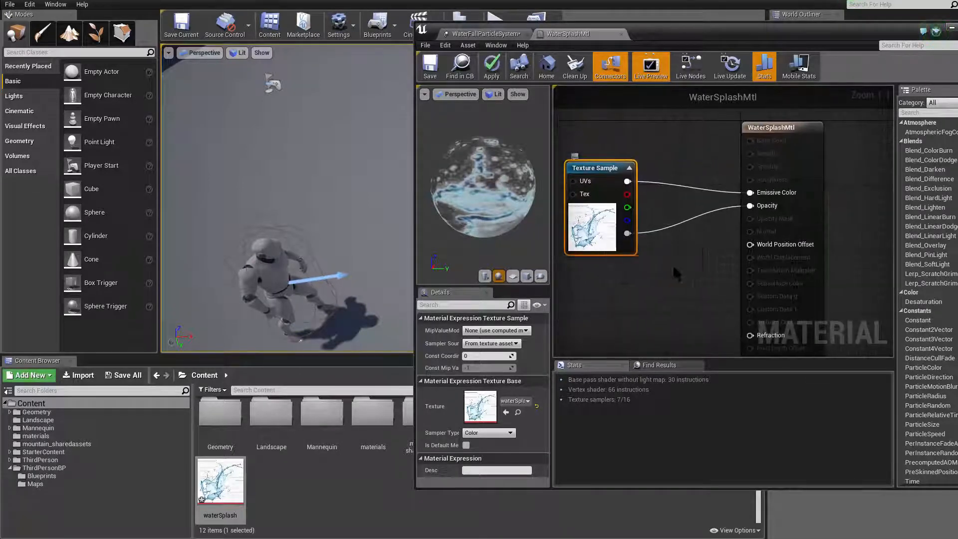
right_click_drag(673, 266, 719, 216)
left_click(726, 200)
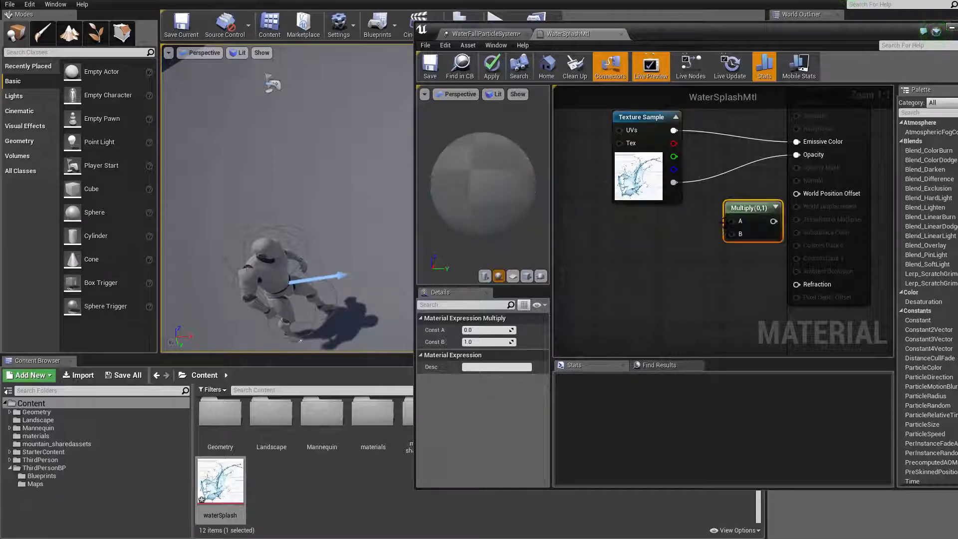
left_click_drag(732, 221, 730, 197)
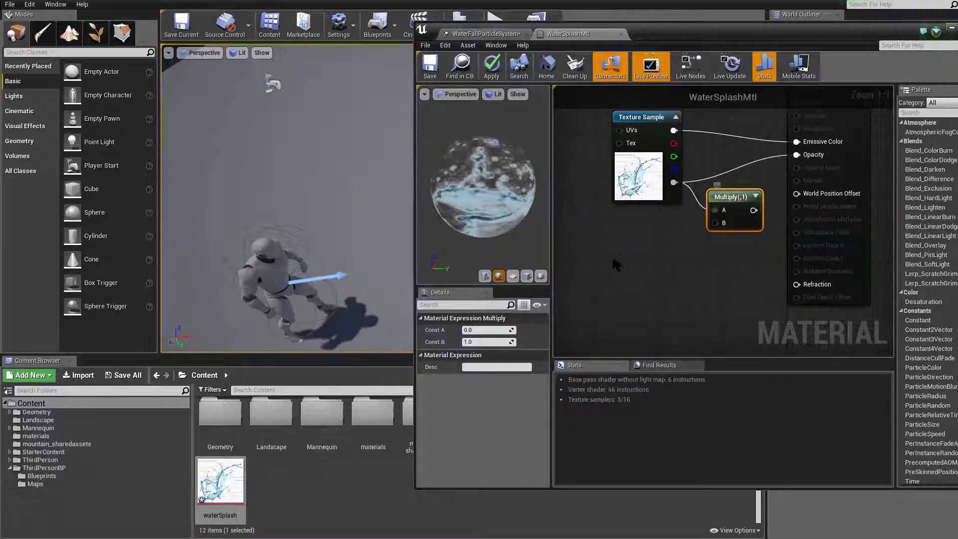
left_click(644, 247)
left_click_drag(660, 266, 716, 223)
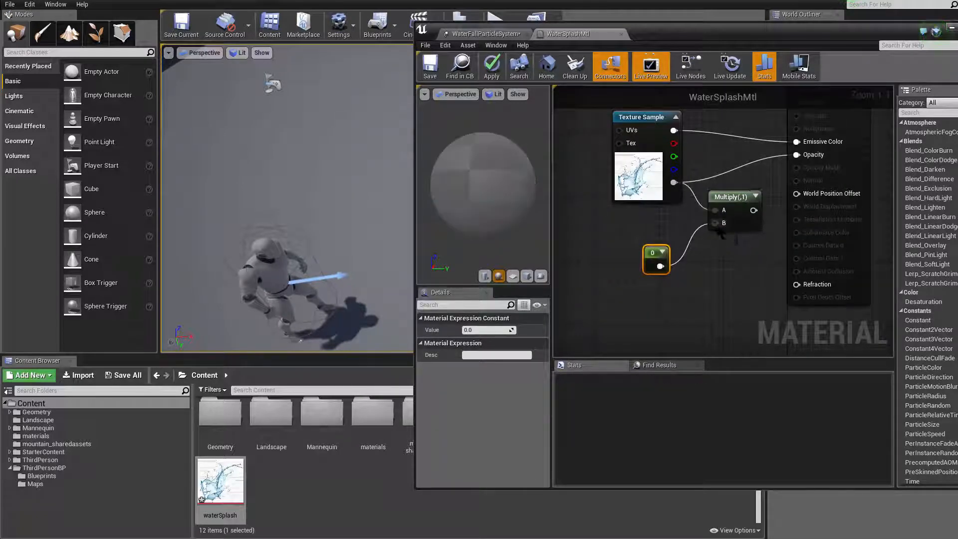
key("Delete")
left_click(724, 215)
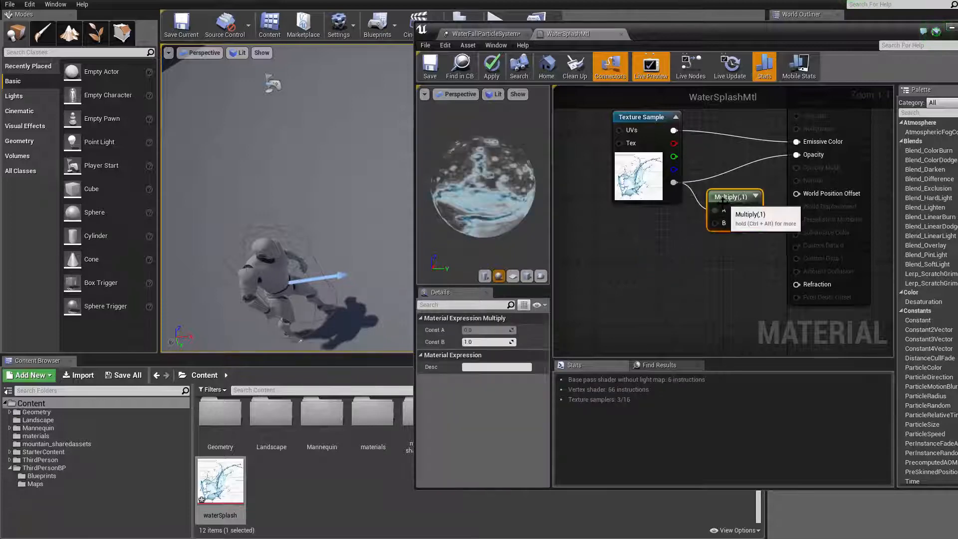
key("Delete")
Insert a Multiply node between the texture's alpha output and Opacity, with a new Constant node feeding its B input
left_click(717, 215)
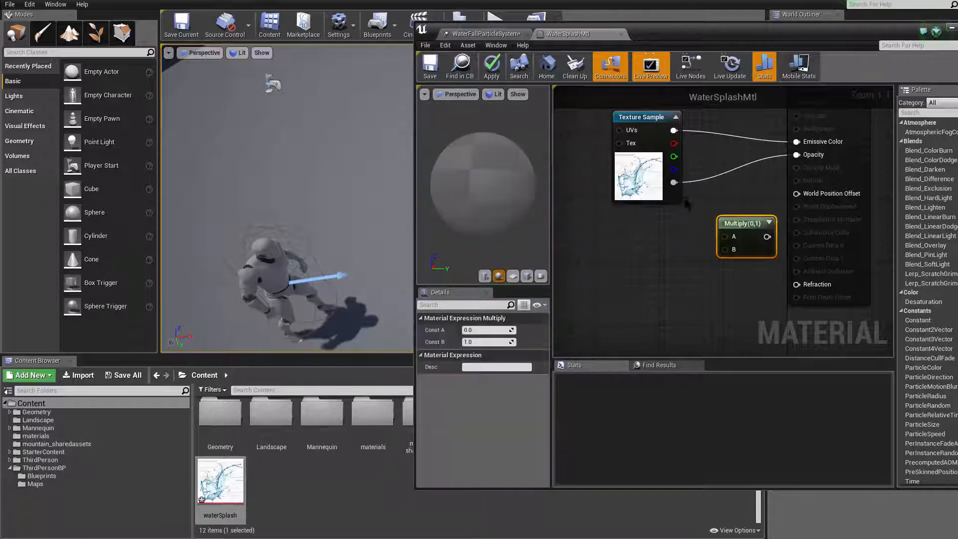
left_click_drag(721, 220, 707, 204)
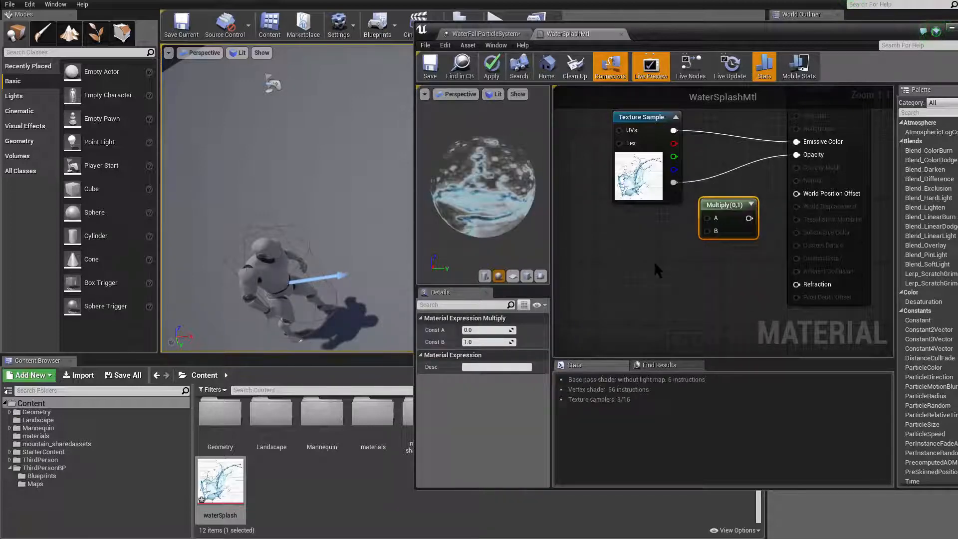
left_click(654, 256)
left_click_drag(672, 276, 708, 231)
left_click_drag(674, 182, 798, 155)
left_click(763, 187)
left_click(717, 205)
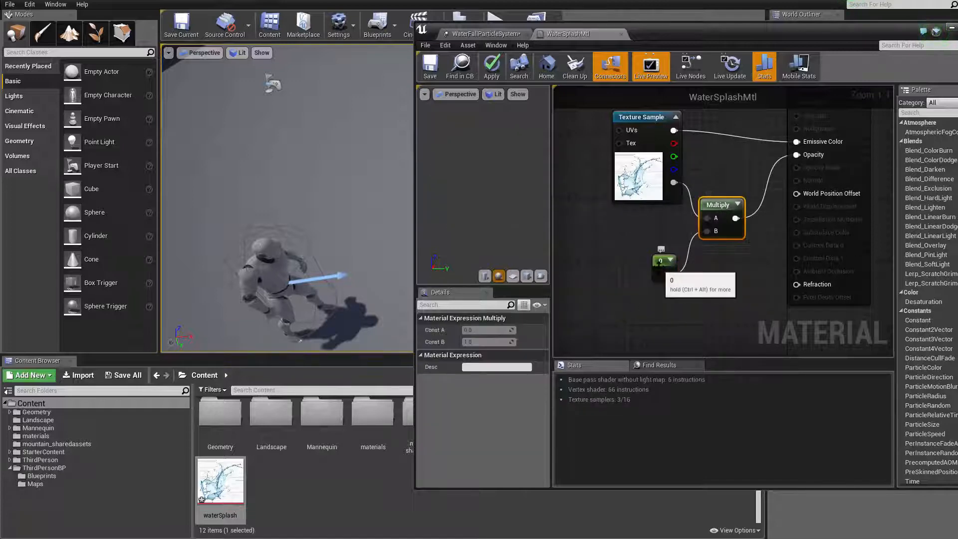
Set the Constant node feeding the Multiply node to 0.3, then apply and save the material
left_click(657, 262)
left_click(485, 330)
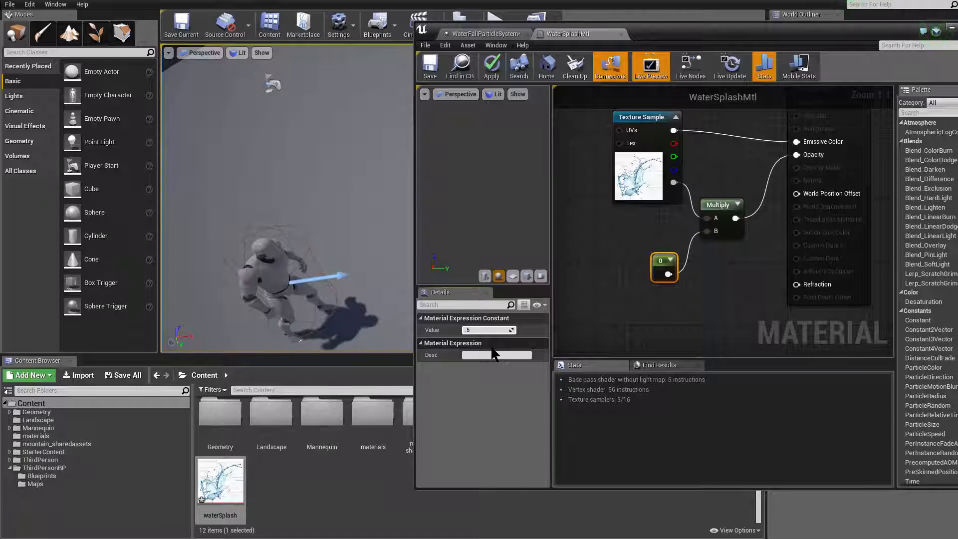
key("Return")
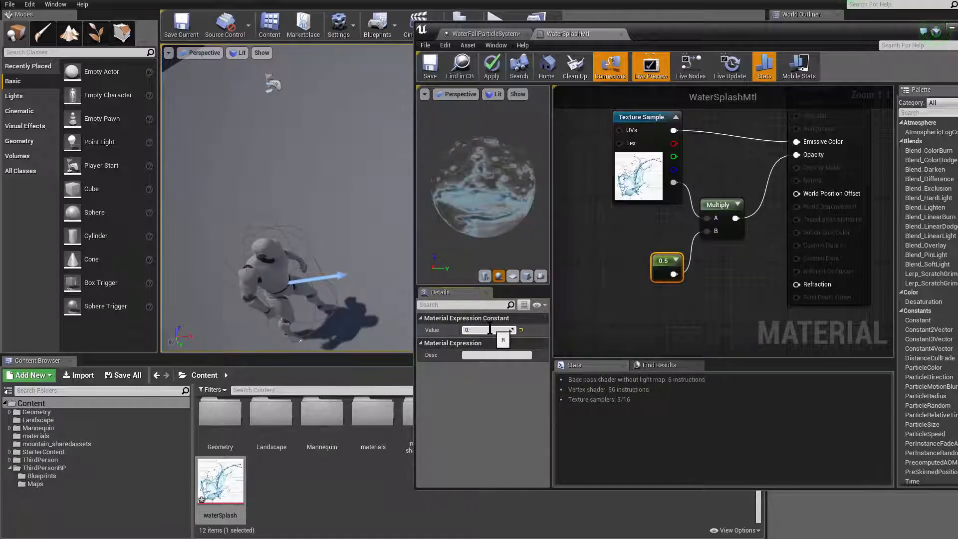
key("Return")
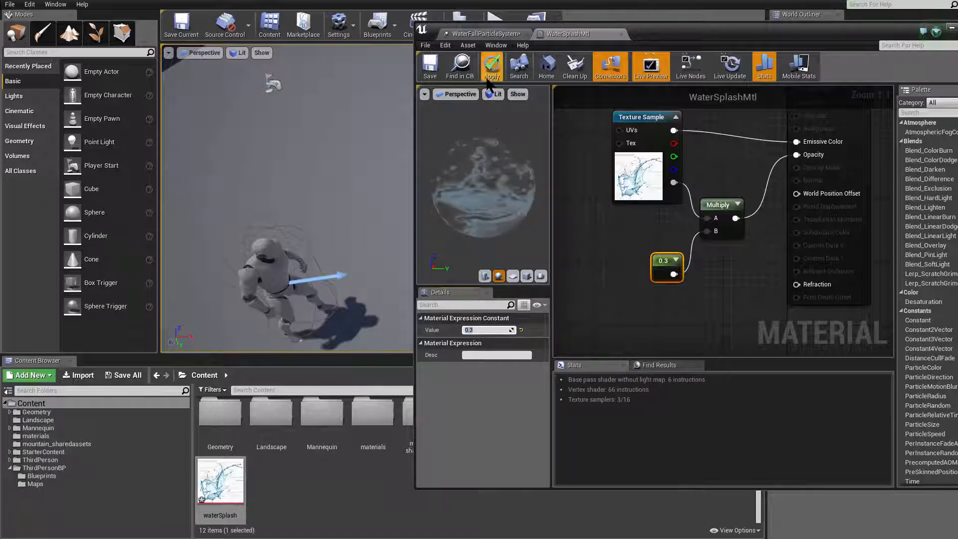
left_click(492, 66)
left_click(430, 75)
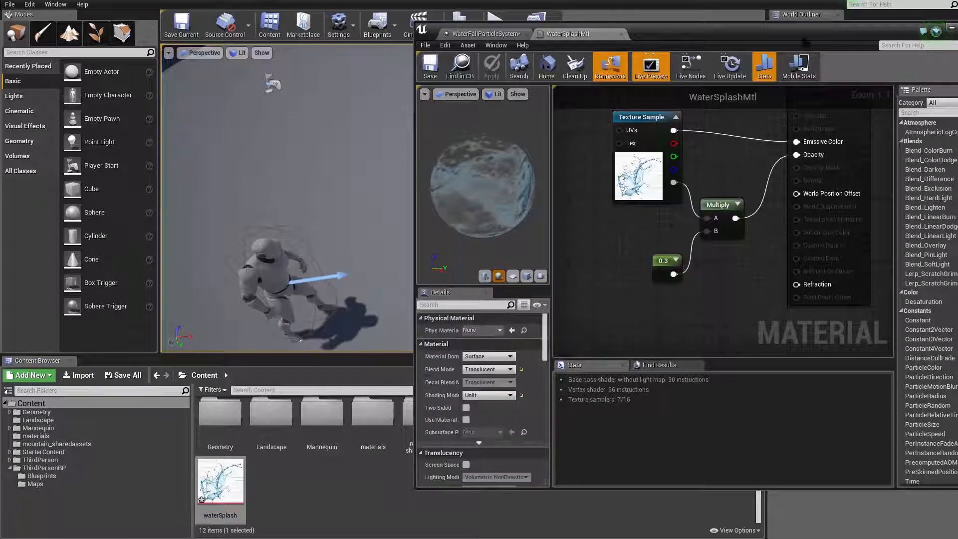
Return to the particle system, uncover the level viewport, and place the WaterFallParticleSystem asset in the level above the Third Person floor text
left_click_drag(798, 38, 789, 37)
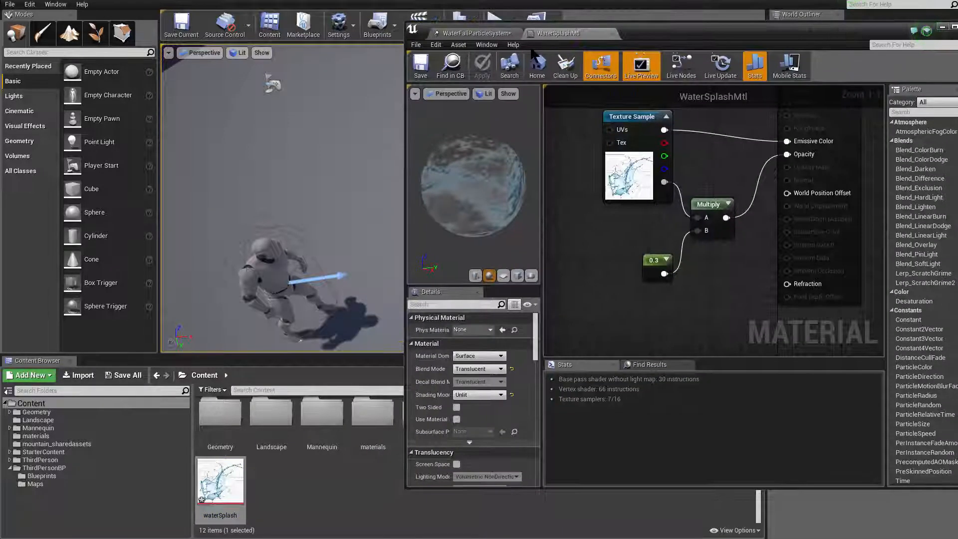
left_click(495, 33)
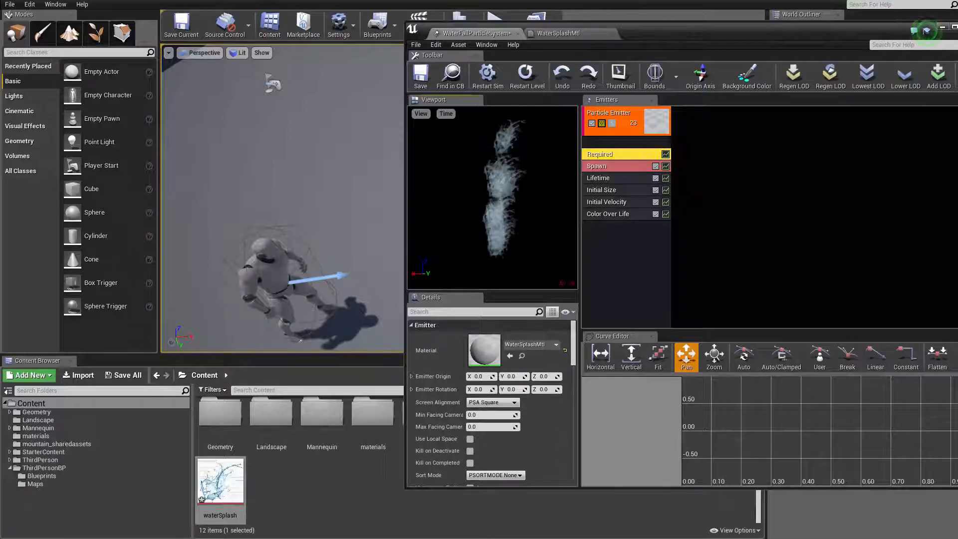
left_click_drag(656, 35, 534, 492)
left_click_drag(728, 424, 484, 112)
Rotate the placed waterfall emitter by 180 degrees so it flows downwards, then lower it to a Z location of 320
key("e")
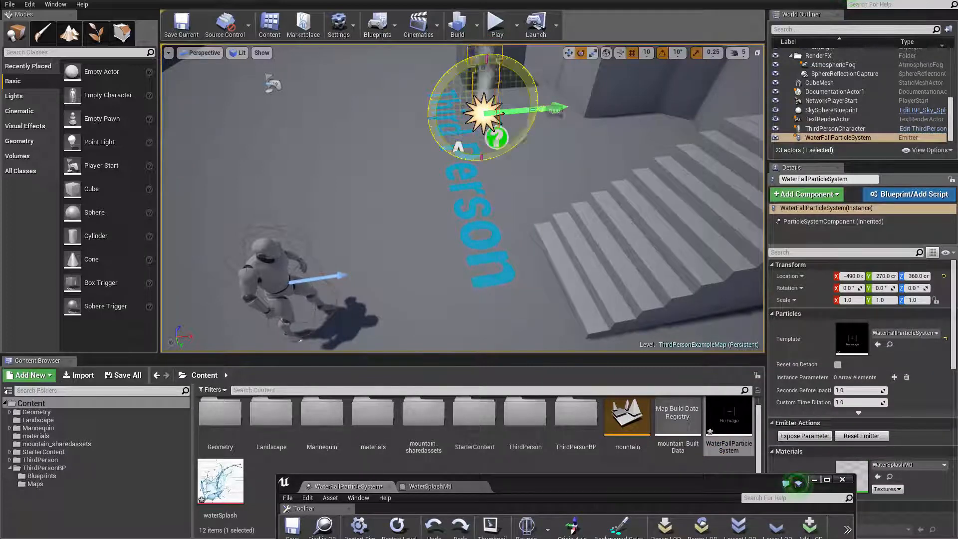
left_click_drag(549, 109, 405, 120)
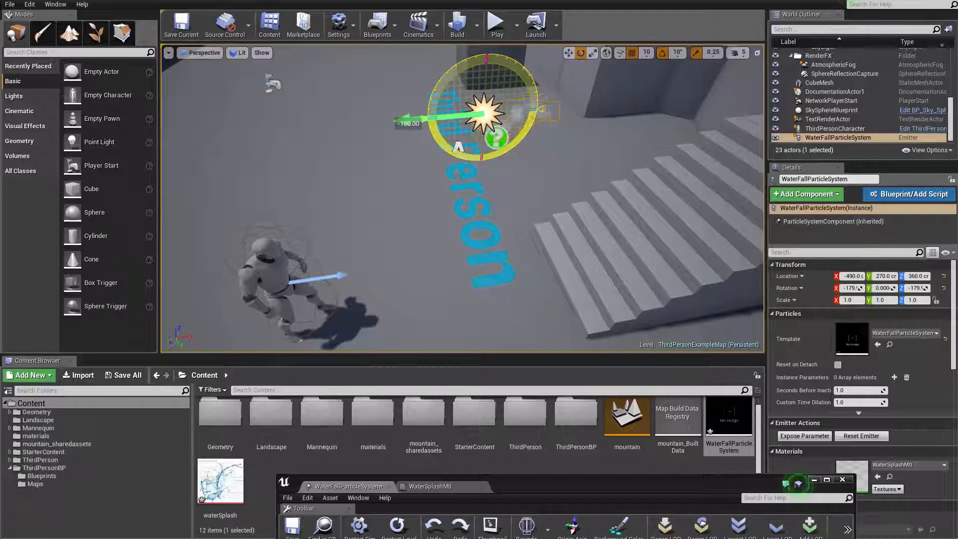
mouse_move(449, 140)
right_mouse_down()
mouse_move(455, 108)
mouse_move(451, 167)
mouse_move(449, 139)
right_mouse_up()
key("w")
key("w")
left_click_drag(456, 74, 458, 169)
mouse_move(544, 259)
right_mouse_down()
mouse_move(543, 325)
mouse_move(542, 260)
right_mouse_up()
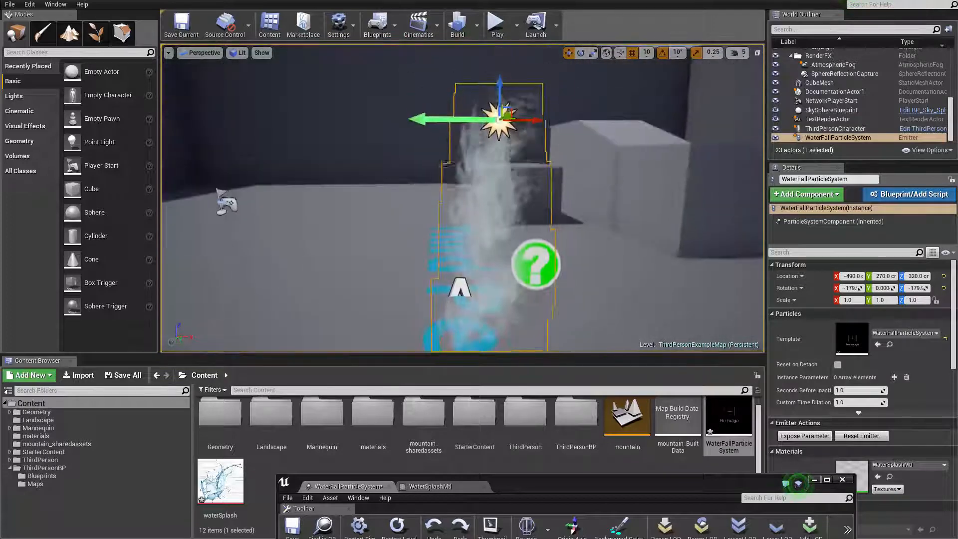
right_click_drag(543, 299, 542, 322)
scroll(542, 322, "down", 1)
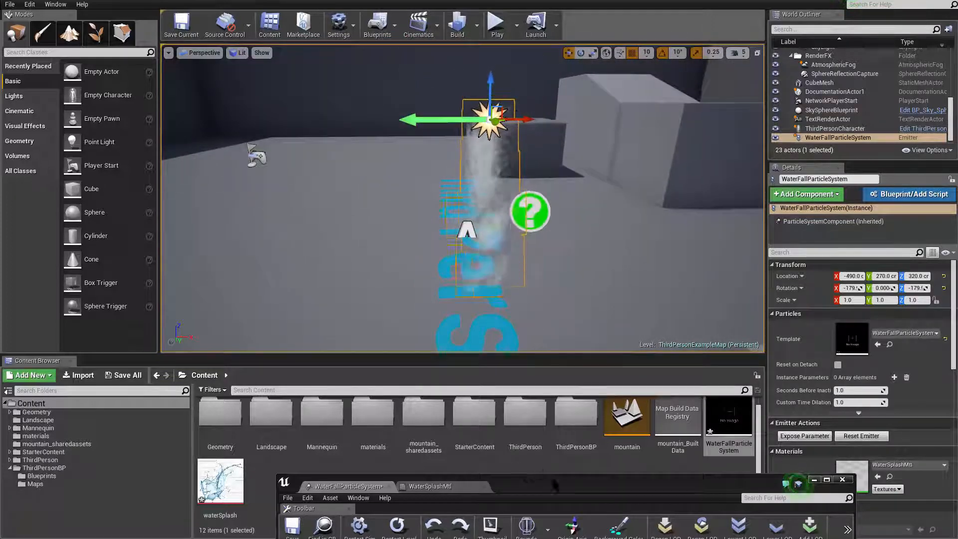
Set the emitter's Lifetime module to a uniform range with Min 5.0 and Max 7.0
left_click_drag(559, 484, 814, 32)
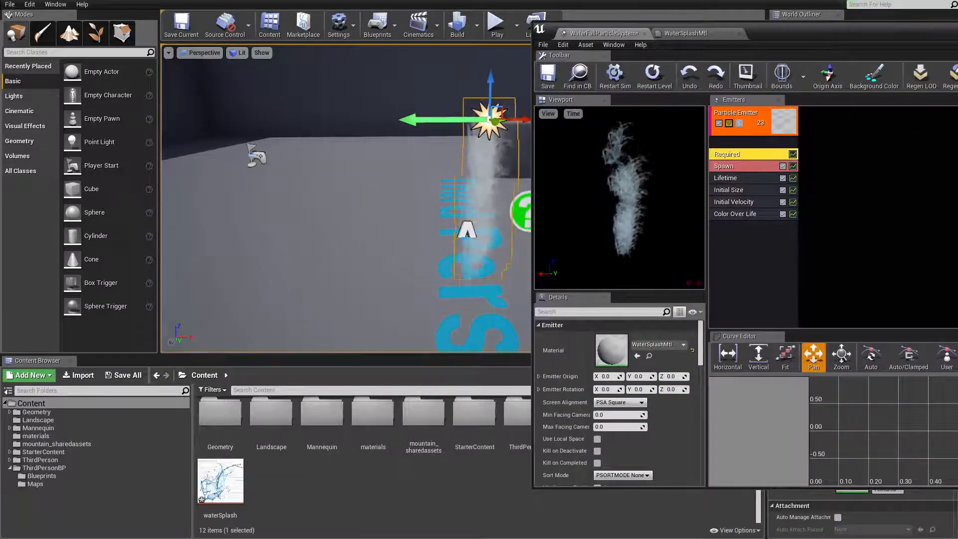
left_click(796, 232)
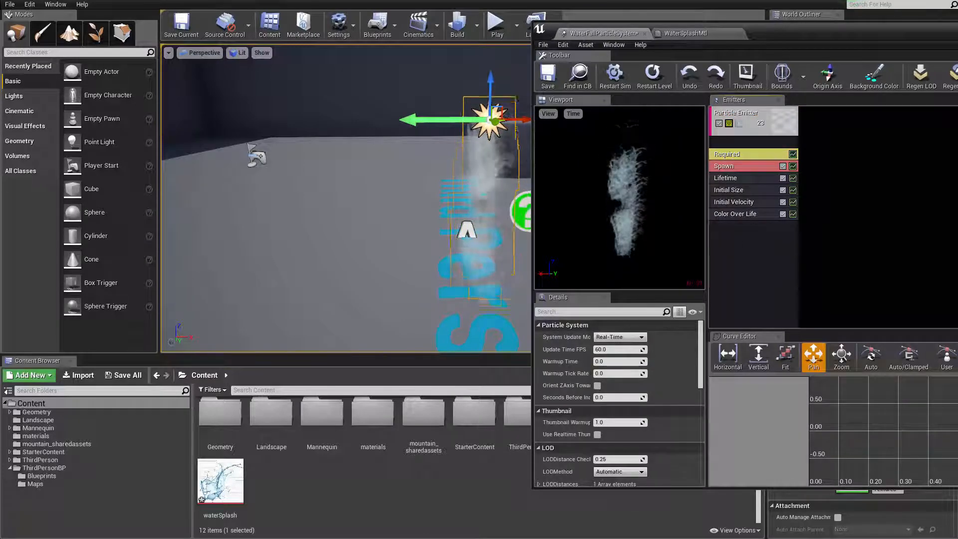
left_click(741, 178)
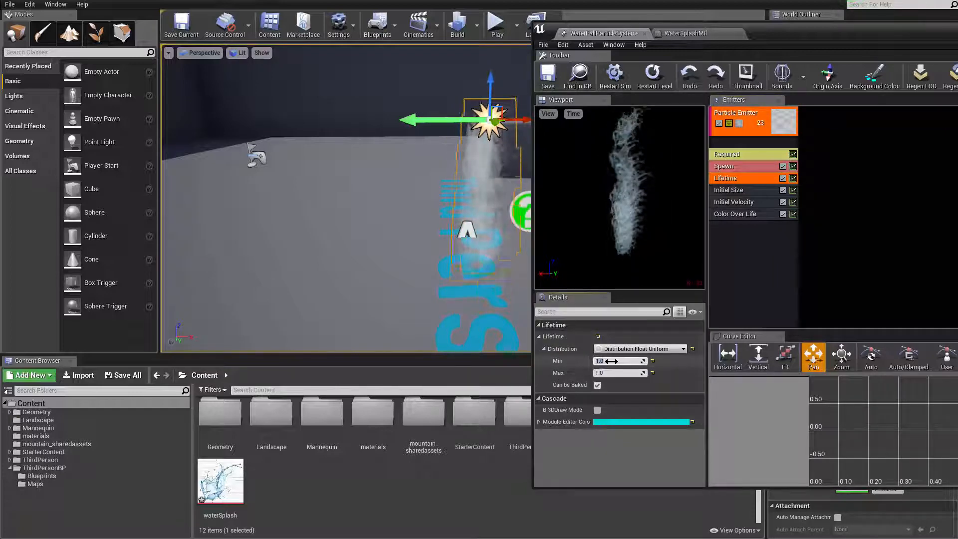
type("5")
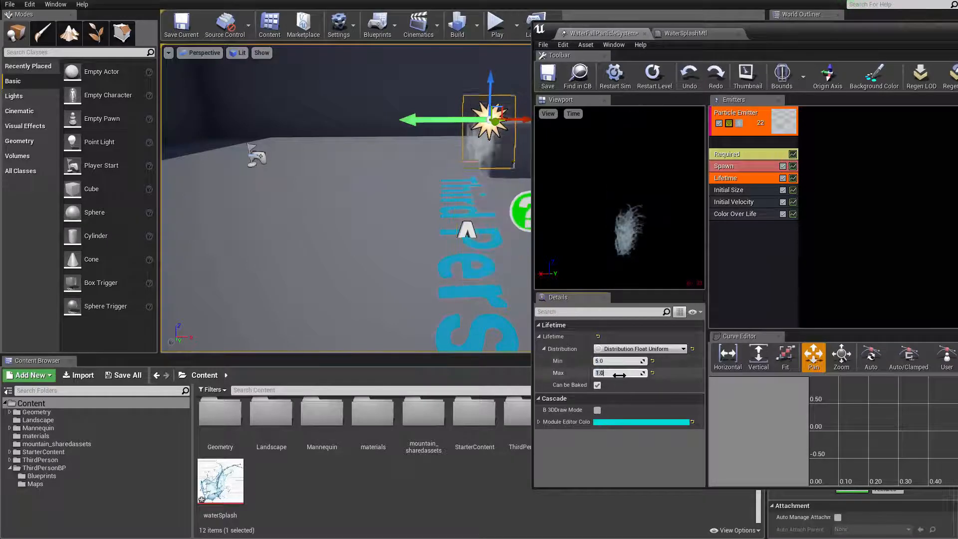
key("Return")
right_click_drag(421, 330, 425, 266)
mouse_move(446, 81)
left_mouse_down()
mouse_move(447, 69)
mouse_move(446, 90)
mouse_move(447, 78)
left_mouse_up()
mouse_move(447, 79)
right_mouse_down()
mouse_move(445, 70)
mouse_move(441, 77)
right_mouse_up()
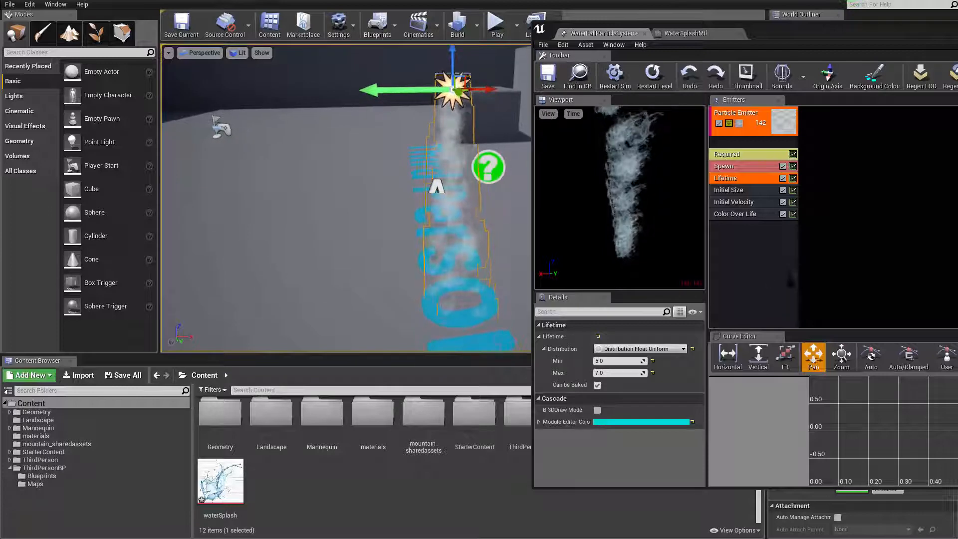
left_click(769, 221)
right_click(746, 240)
key("Escape")
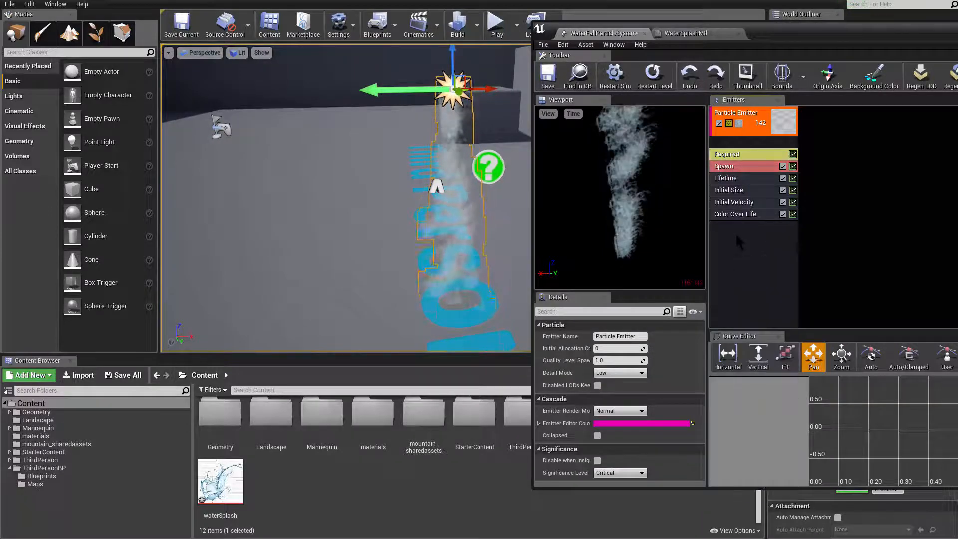
Set the Initial Size module's maximum Start Size to 50.0 on X, Y and Z
left_click(746, 196)
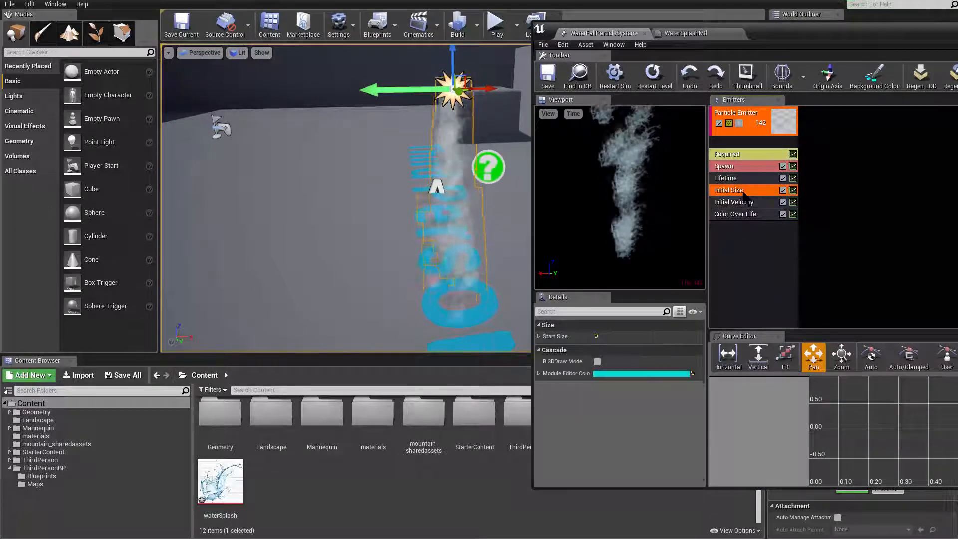
left_click(539, 337)
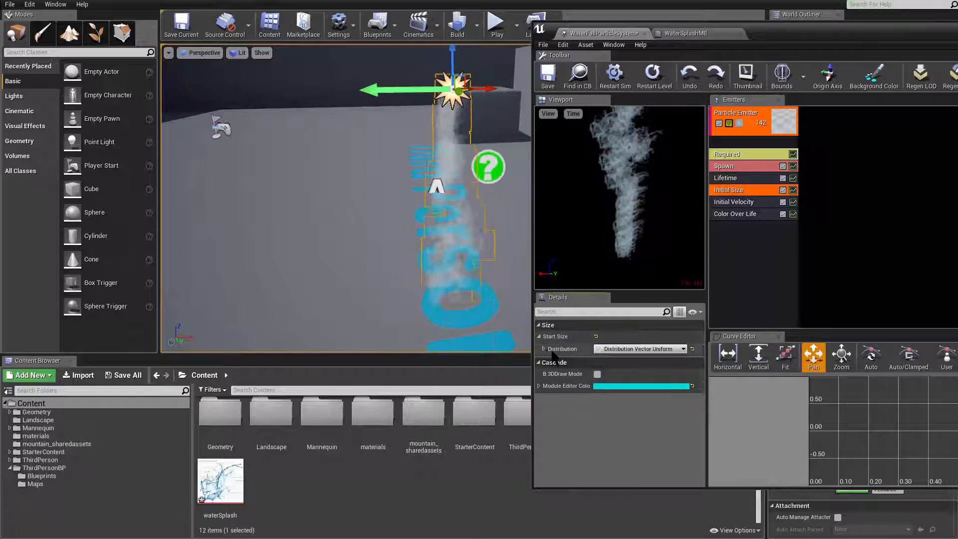
left_click(544, 349)
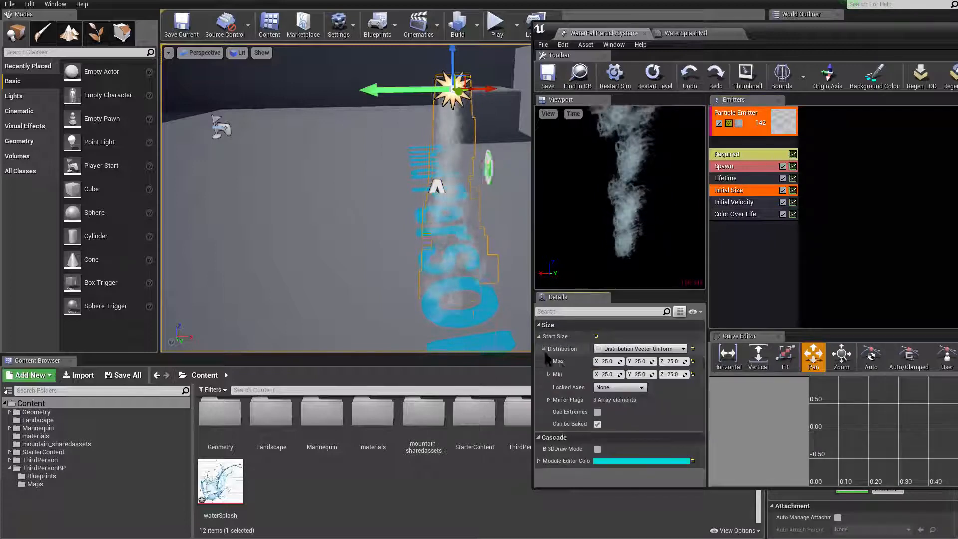
left_click(604, 362)
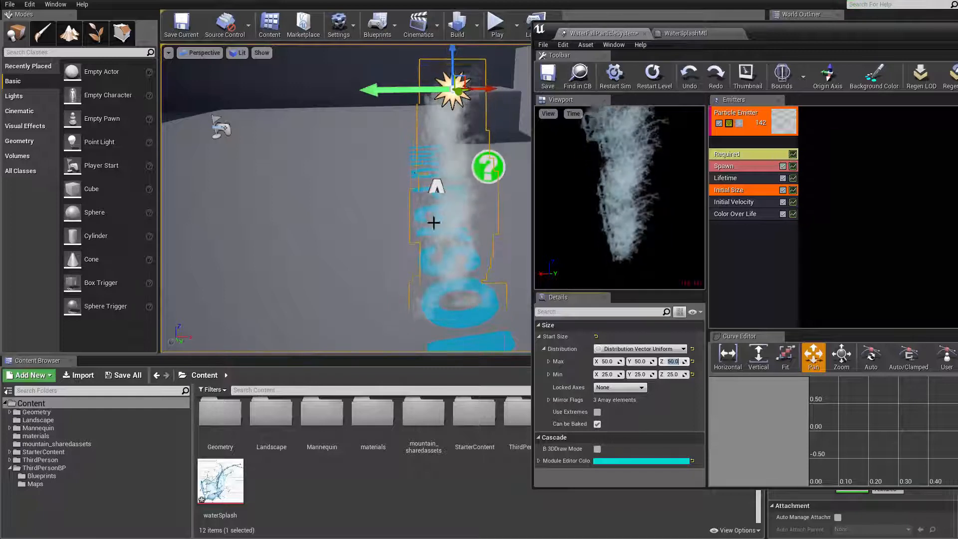
left_click(737, 275)
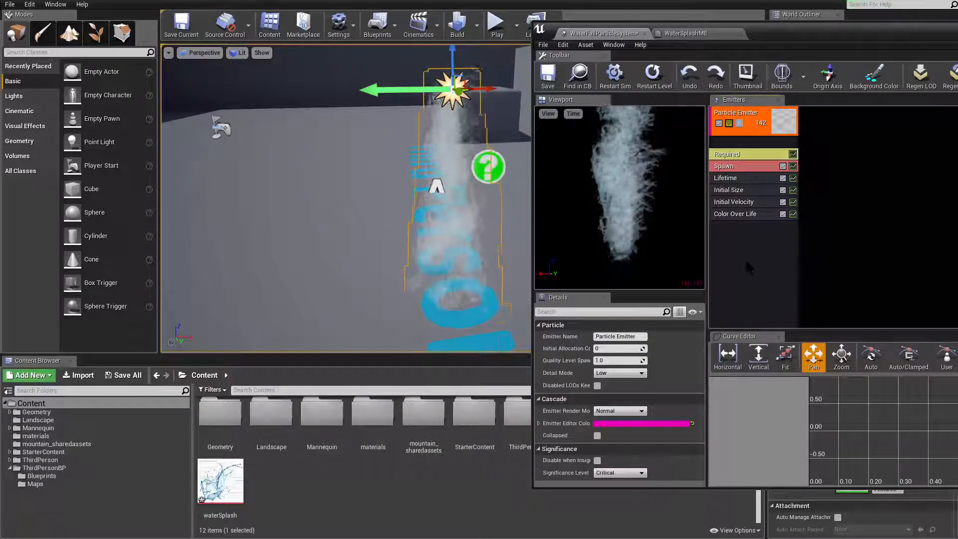
Examine the Color Over Life module's Alpha Over Life distribution down to the points of its constant curve
left_click(737, 215)
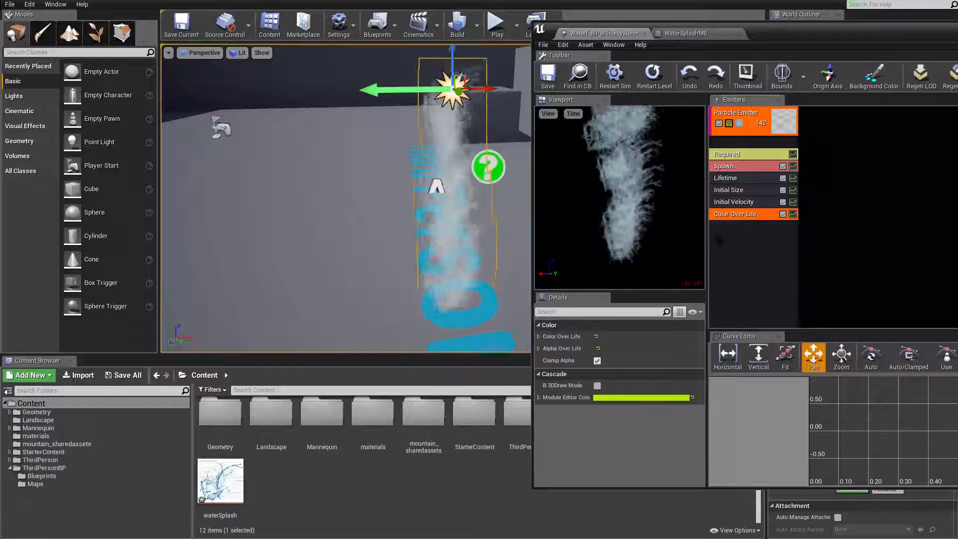
left_click(539, 337)
left_click(538, 336)
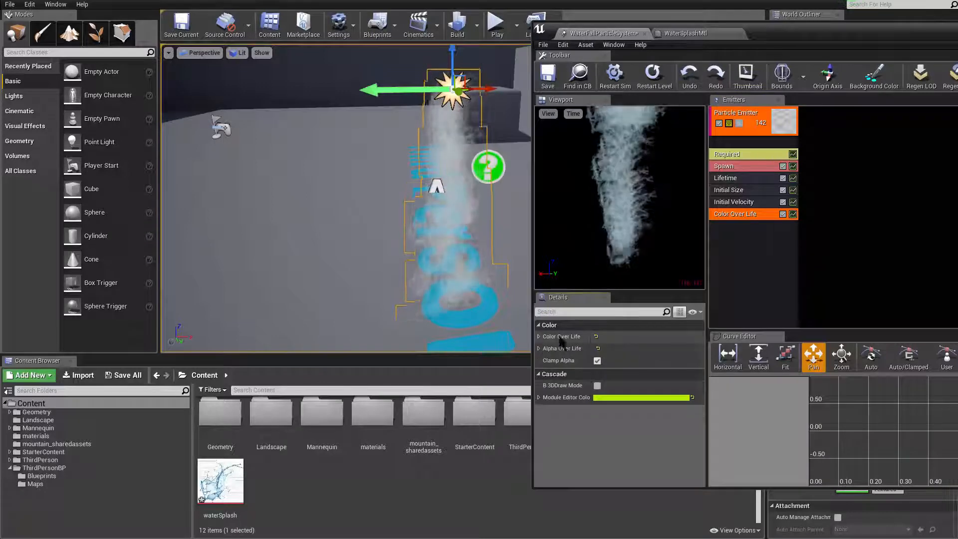
left_click(539, 348)
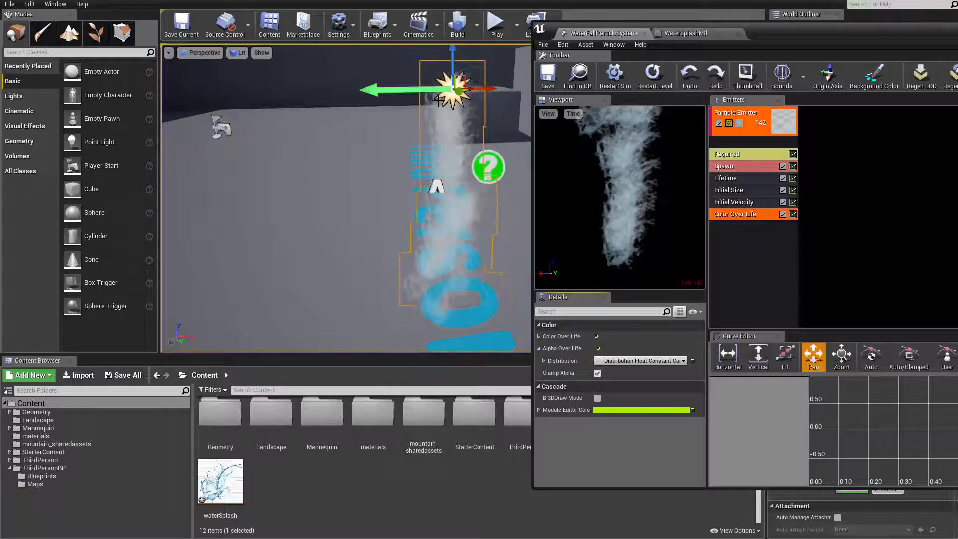
left_click(544, 361)
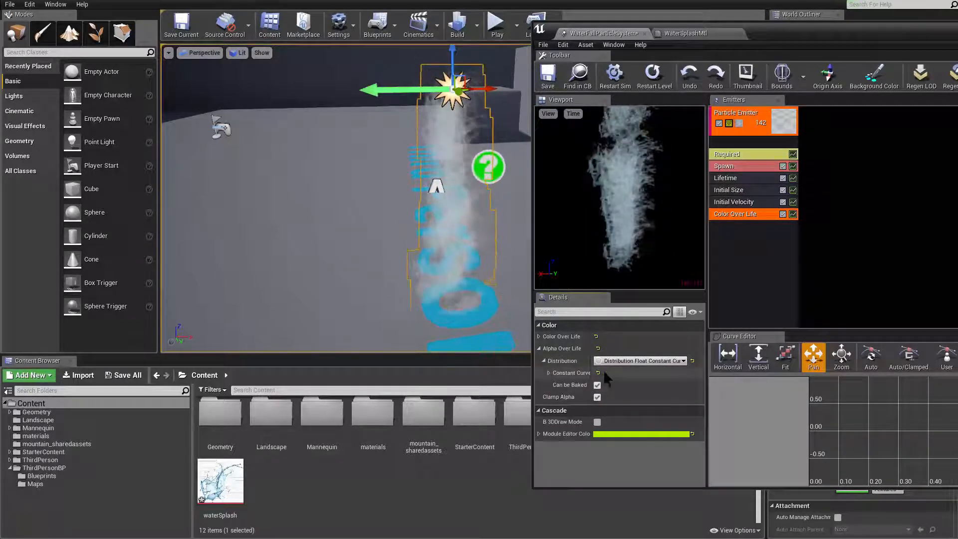
left_click(553, 374)
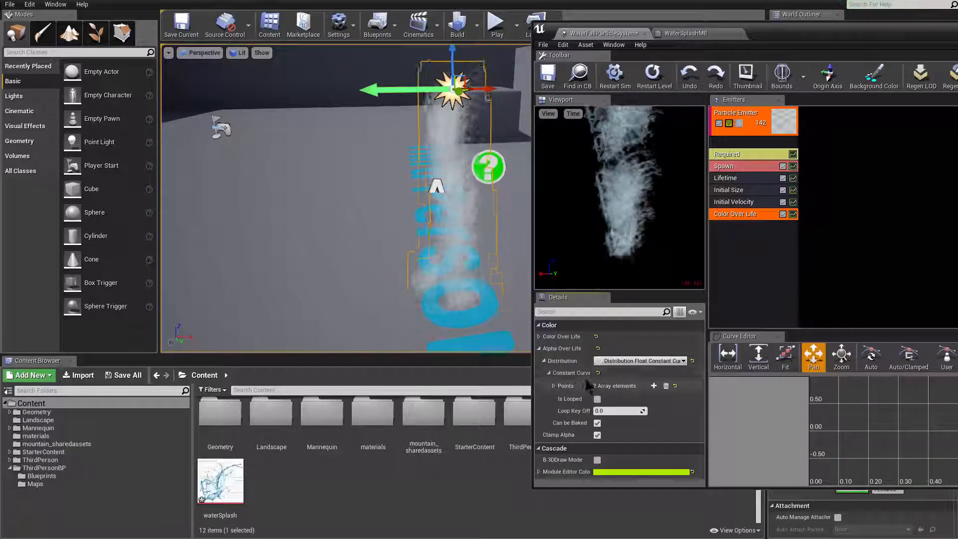
left_click(553, 386)
left_click(559, 398)
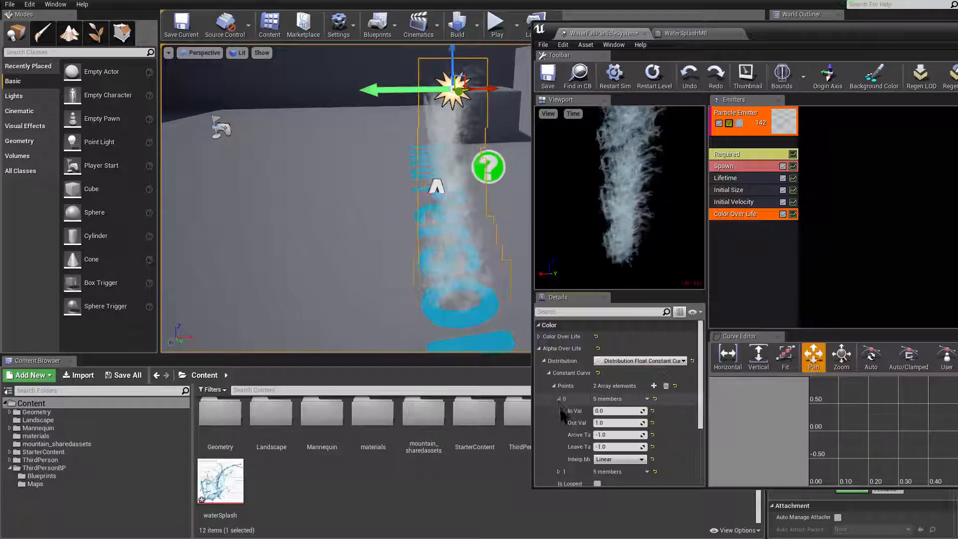
left_click(559, 399)
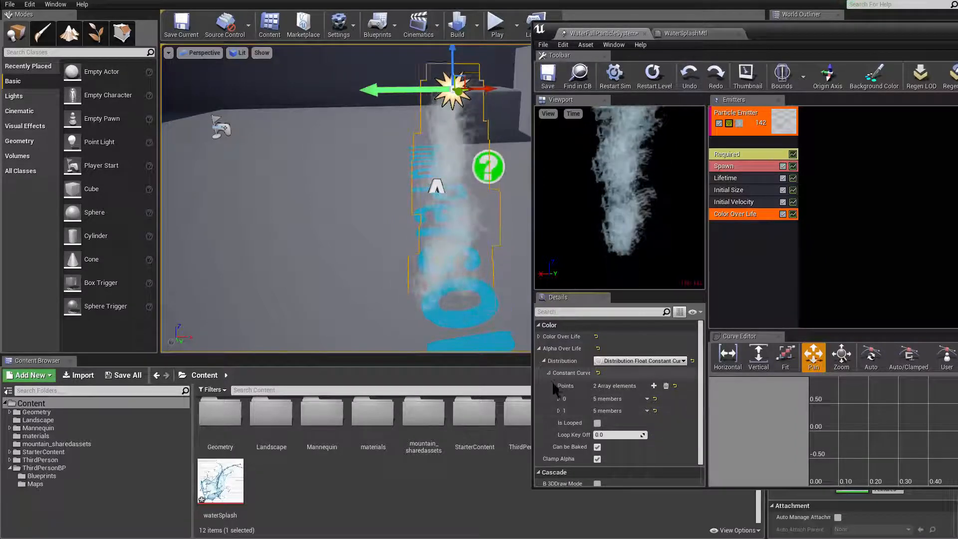
Show the Color Over Life module in the Curve Editor and inspect the start and end points of its curves
left_click_drag(855, 34, 740, 59)
middle_click_drag(301, 167, 349, 172)
left_click_drag(690, 58, 671, 56)
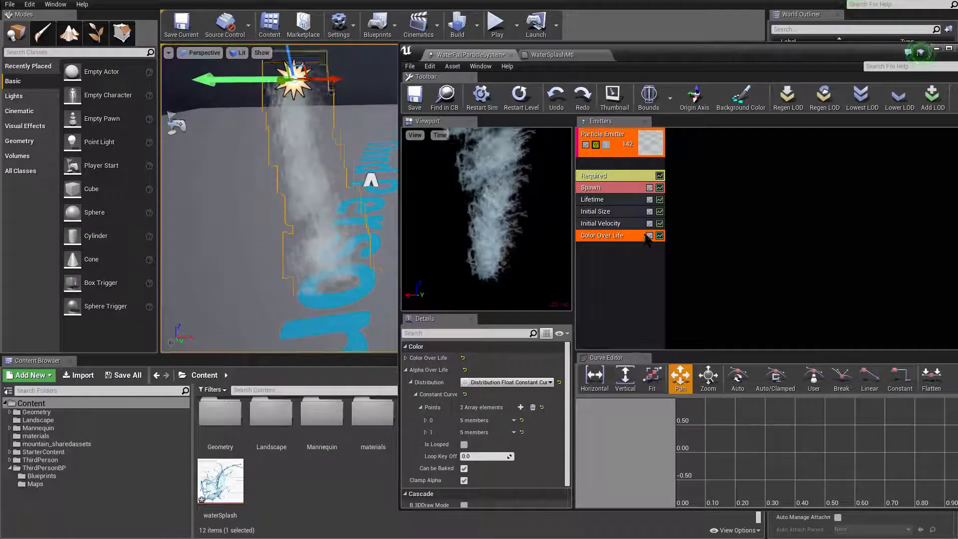
left_click(660, 236)
scroll(818, 469, "down", 3)
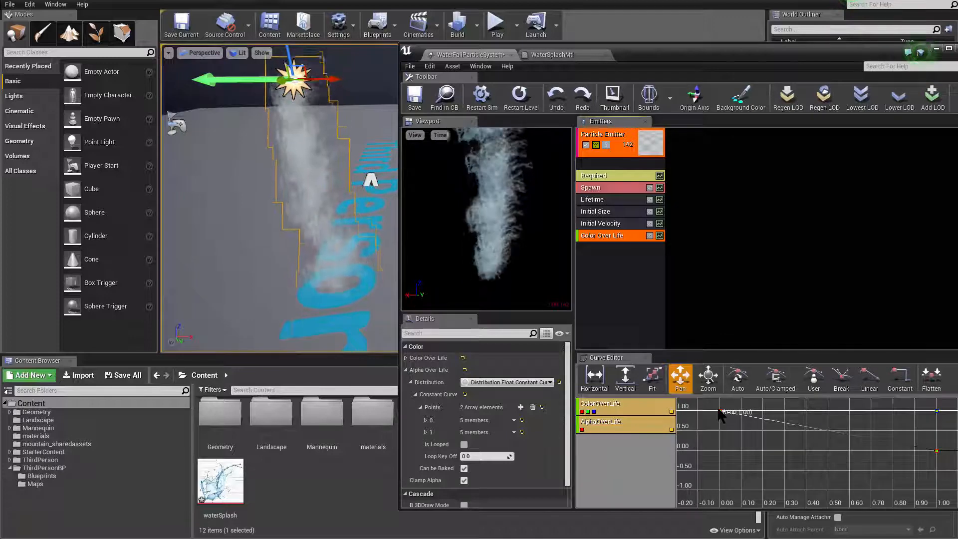
scroll(722, 415, "up", 2)
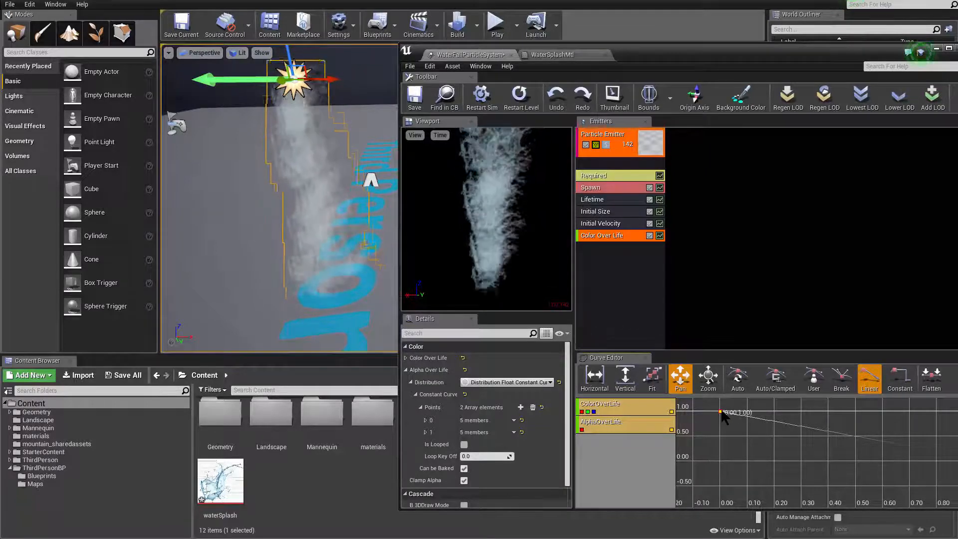
scroll(723, 417, "down", 1)
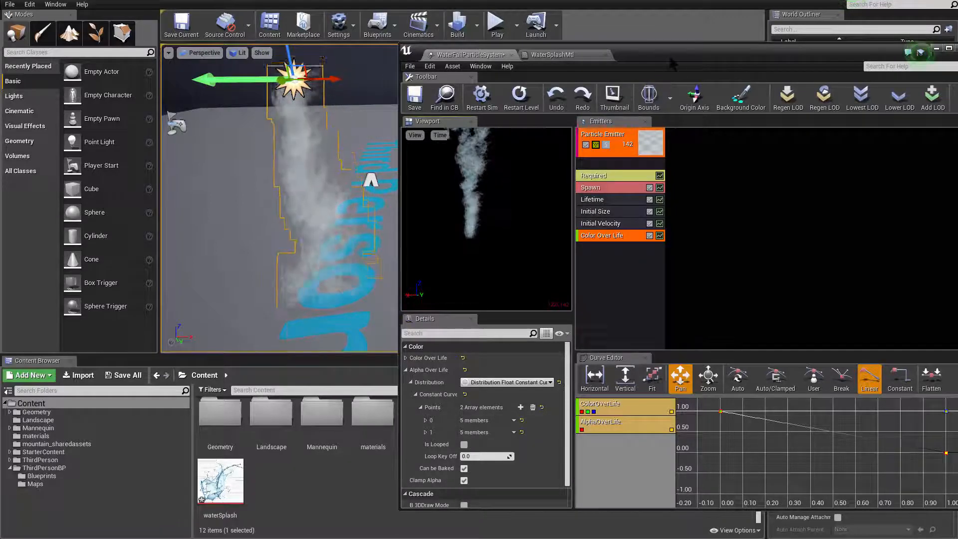
Add a Particle Color node to the WaterSplashMtl material graph, beside the Texture Sample and its Multiply node
left_click_drag(672, 64, 678, 60)
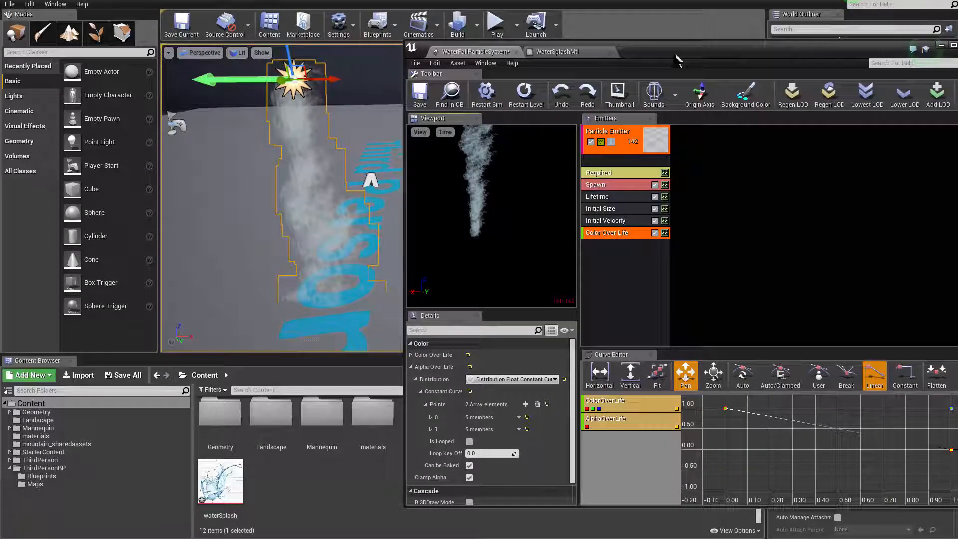
left_click(570, 52)
right_click_drag(615, 272, 728, 236)
right_click(590, 192)
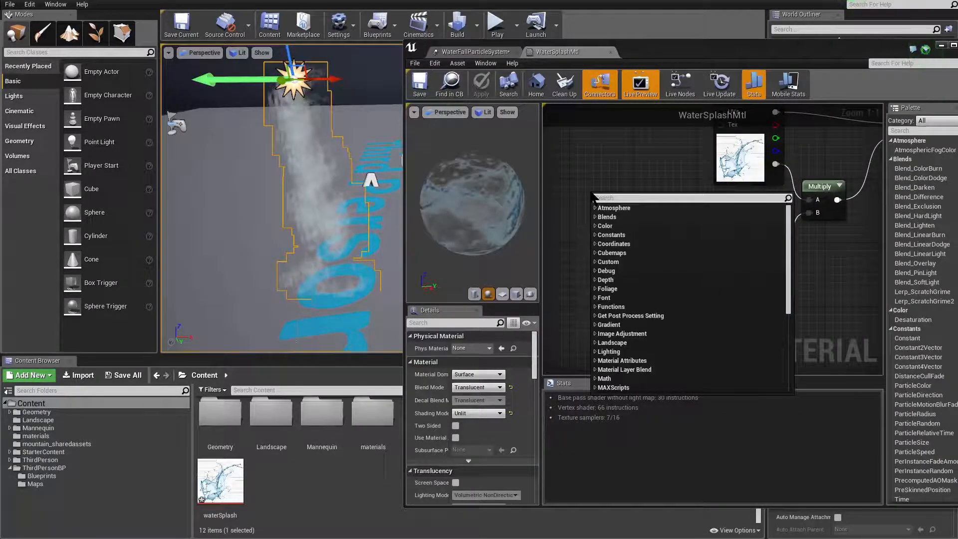
type("particle")
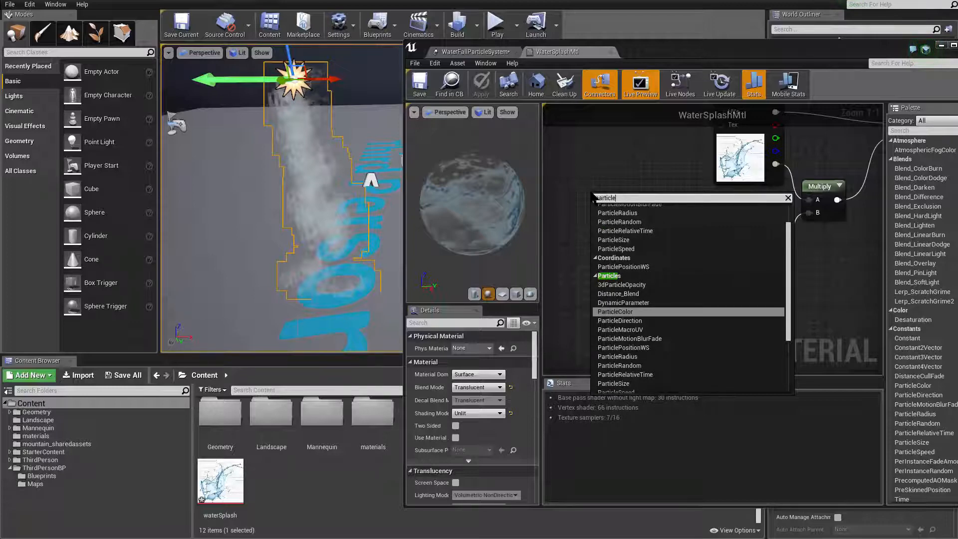
type("O")
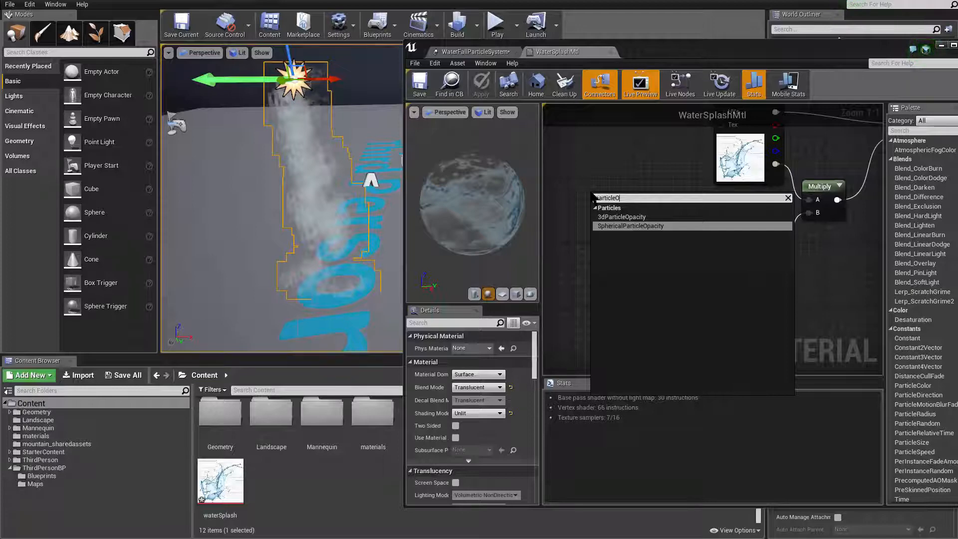
key("BackSpace")
type("a")
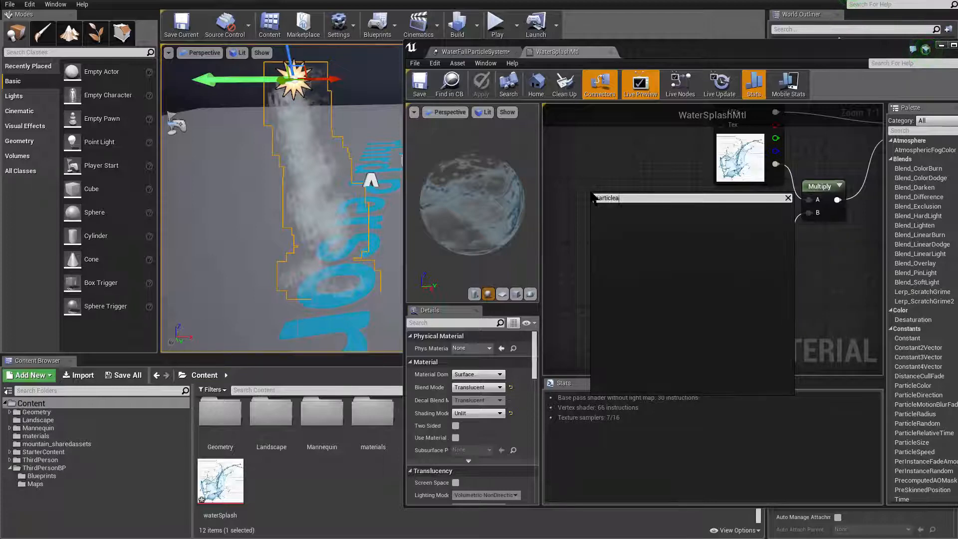
key("BackSpace")
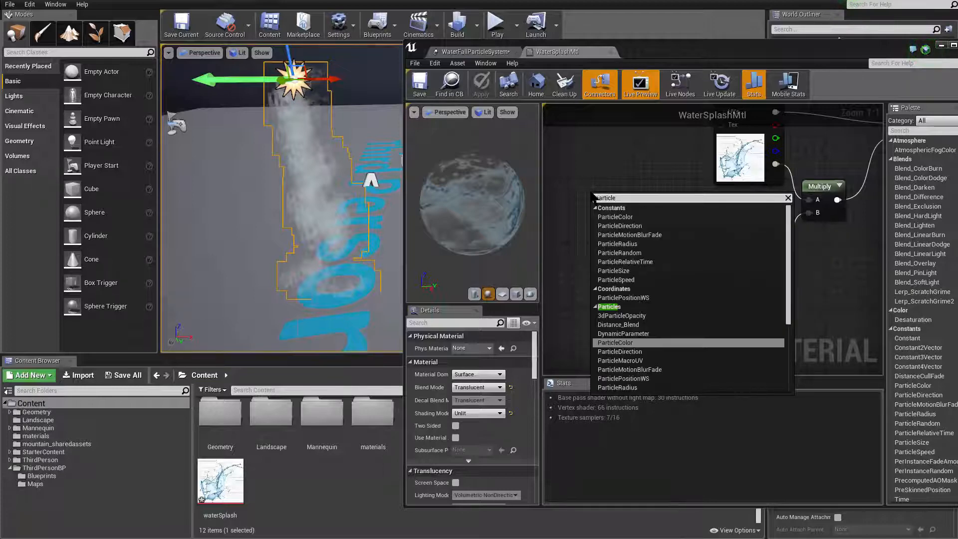
left_click(644, 218)
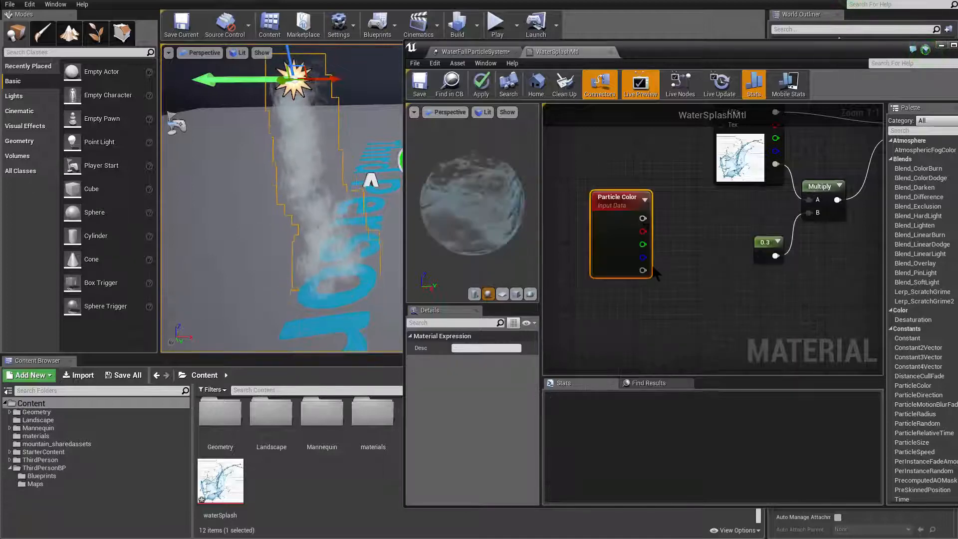
Add a second Multiply node and feed the Particle Color node's alpha output into its B input
right_click_drag(625, 254, 607, 272)
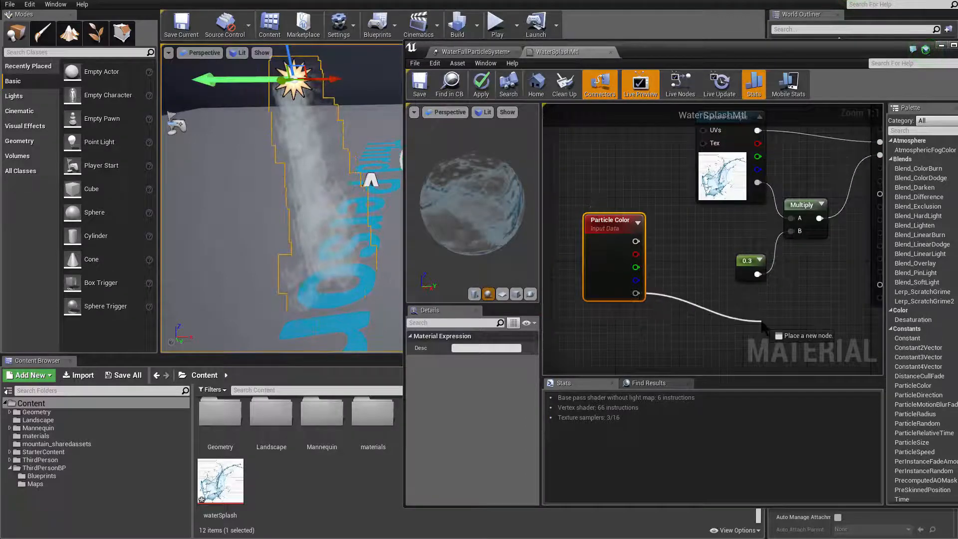
right_click(764, 320)
left_click(804, 307)
left_click(804, 308)
left_click_drag(636, 293, 816, 310)
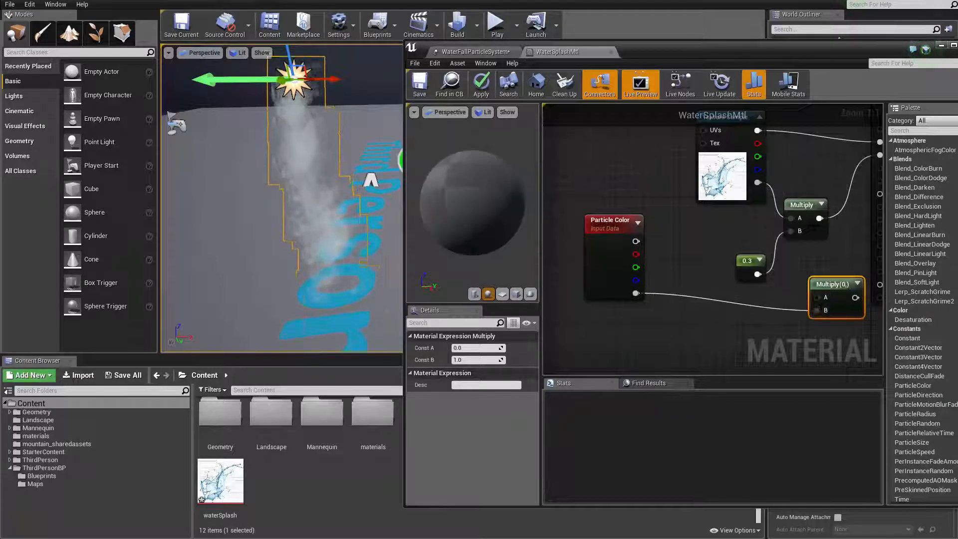
Feed the first Multiply's result into the second Multiply's A input and connect the second Multiply's output to Opacity
left_click_drag(819, 218, 826, 308)
right_click_drag(830, 253, 606, 268)
left_click_drag(721, 186, 852, 211)
right_click_drag(678, 250, 783, 242)
left_click_drag(723, 300, 767, 284)
right_click_drag(768, 289, 735, 304)
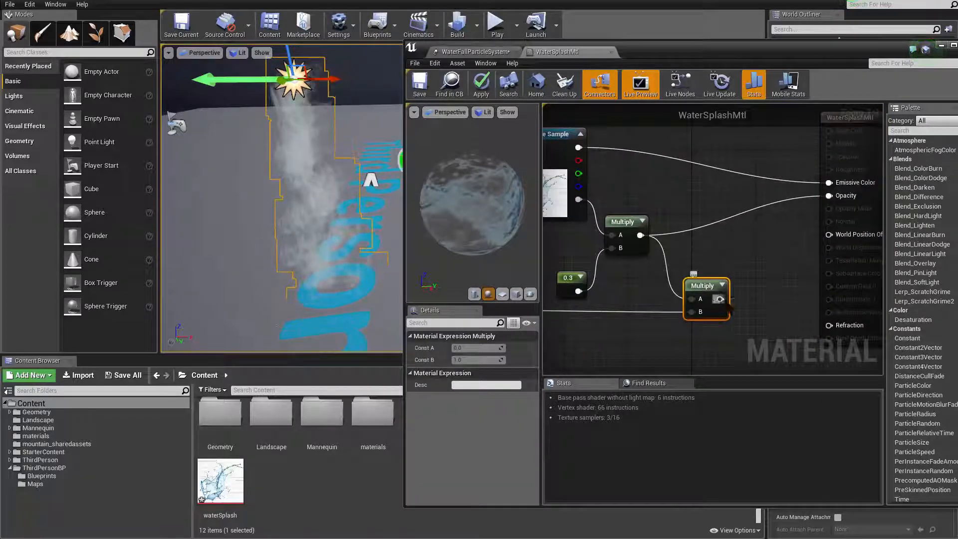
left_click_drag(720, 299, 829, 196)
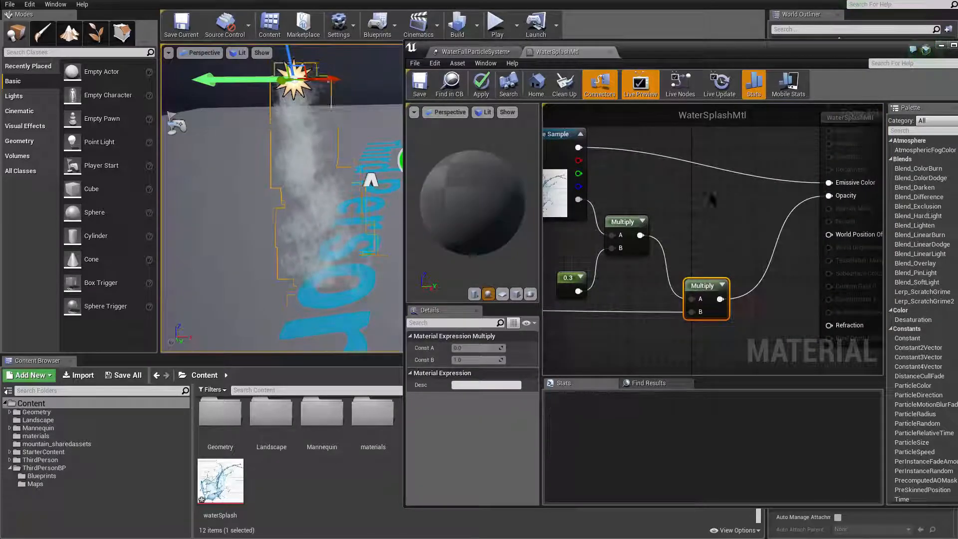
Apply the material changes and check the waterfall from several angles in the level
left_click(482, 87)
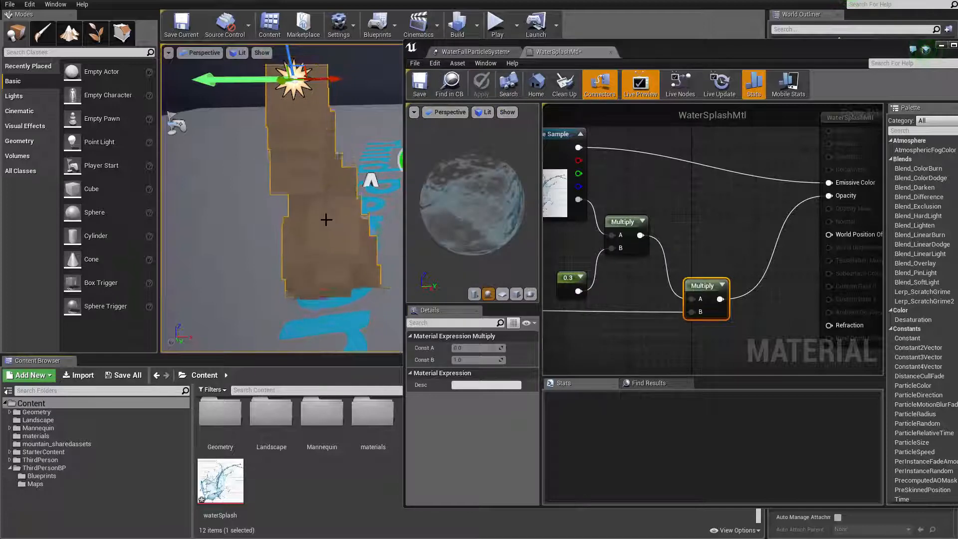
right_click_drag(337, 225, 331, 179)
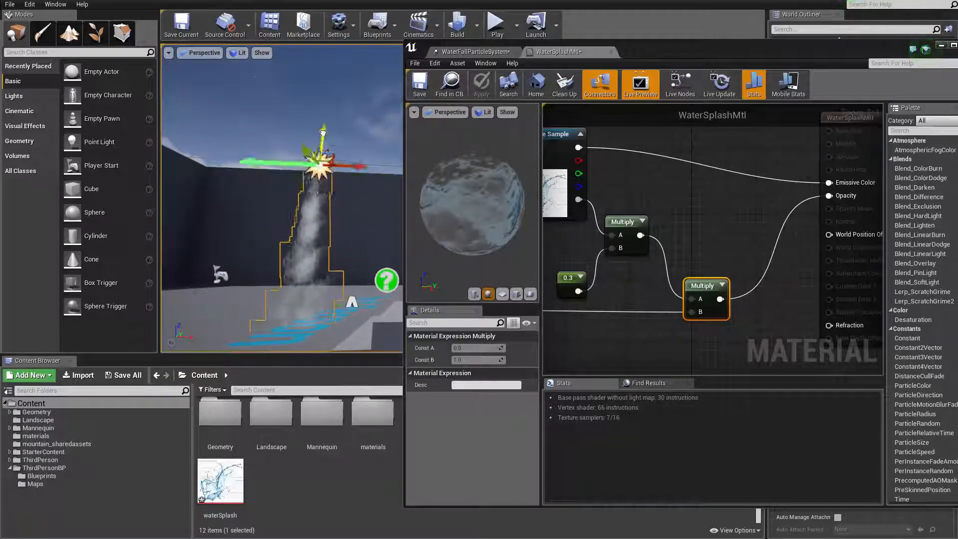
right_click_drag(325, 132, 348, 171)
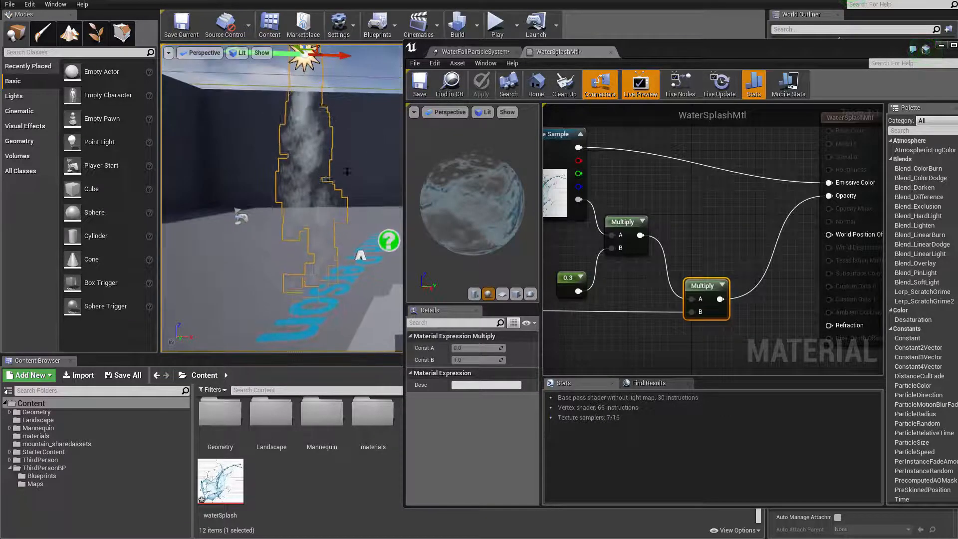
left_click(355, 97)
right_click_drag(355, 96, 368, 77)
right_click_drag(627, 273, 764, 278)
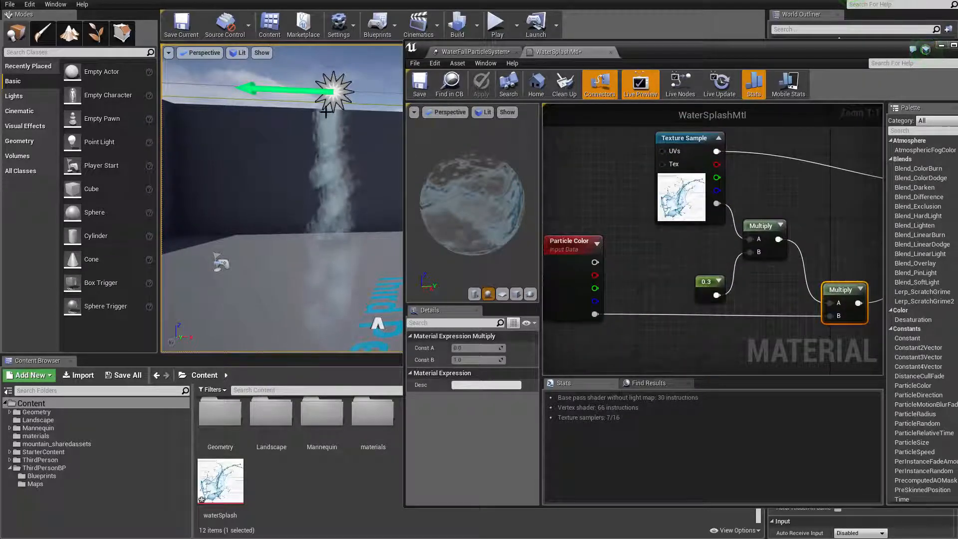
Add AlphaOverLife curve points at about 0.10 and 0.8 with value 1.0, and lower the curve's start point to 0
left_click(474, 52)
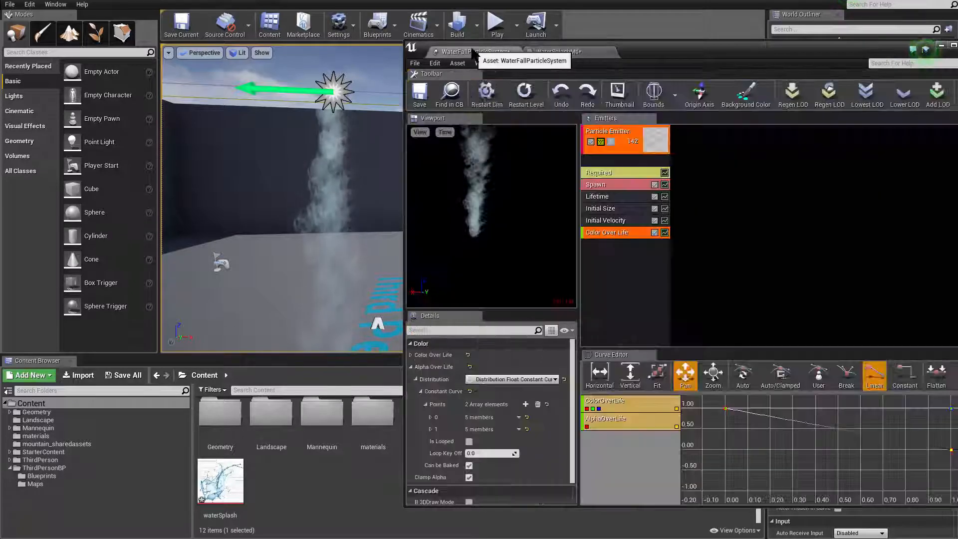
right_click(775, 288)
left_click(790, 446)
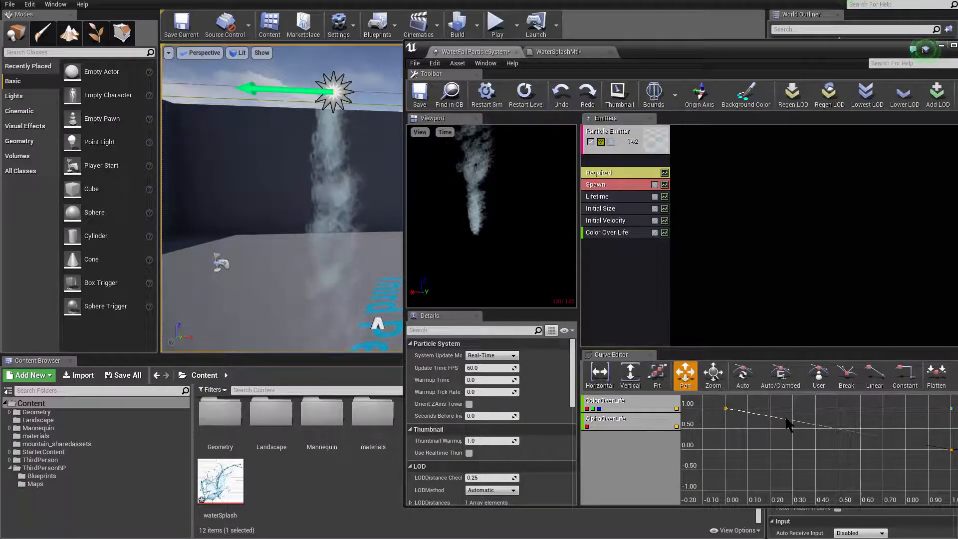
left_click(788, 420, "ctrl")
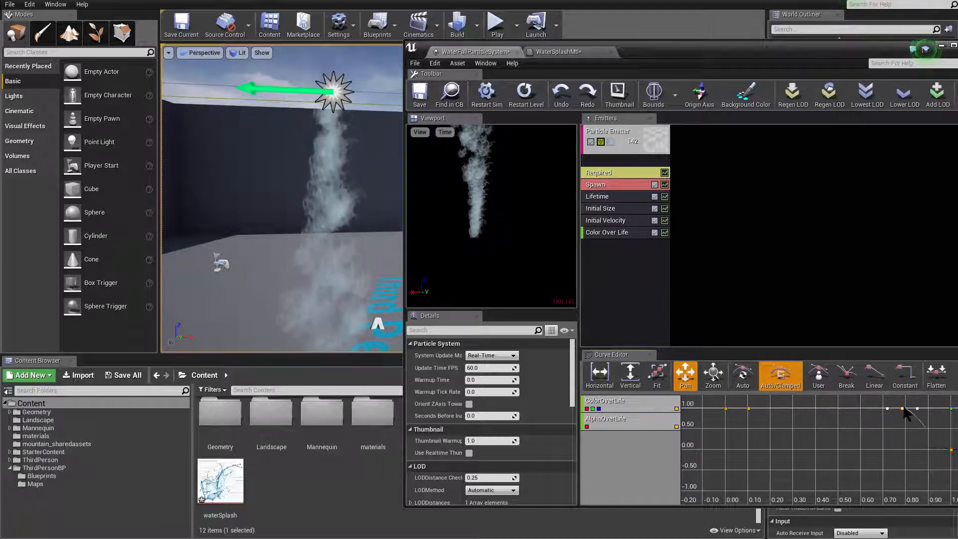
left_click_drag(726, 408, 727, 433, "ctrl")
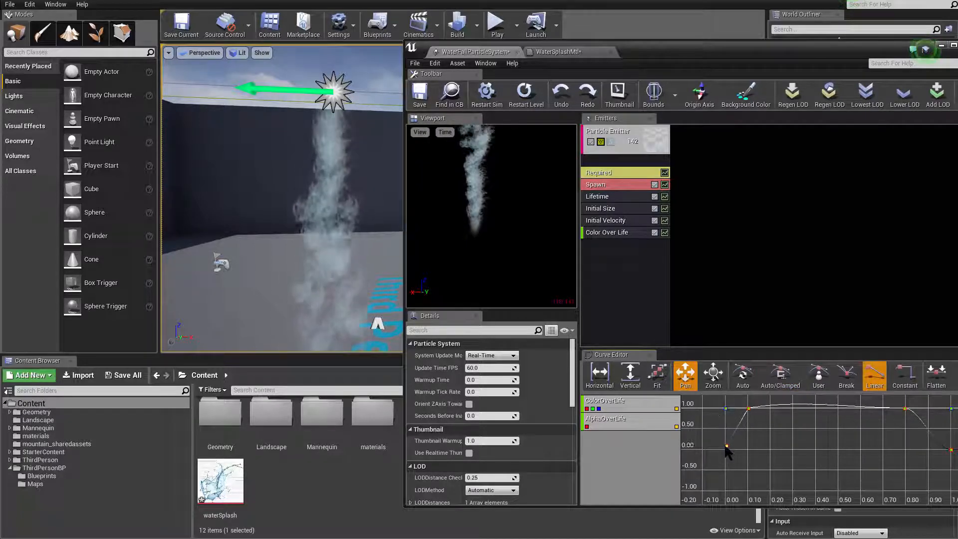
Set the AlphaOverLife curve point at 0.10 to linear interpolation and check the waterfall in the level
left_click(748, 409)
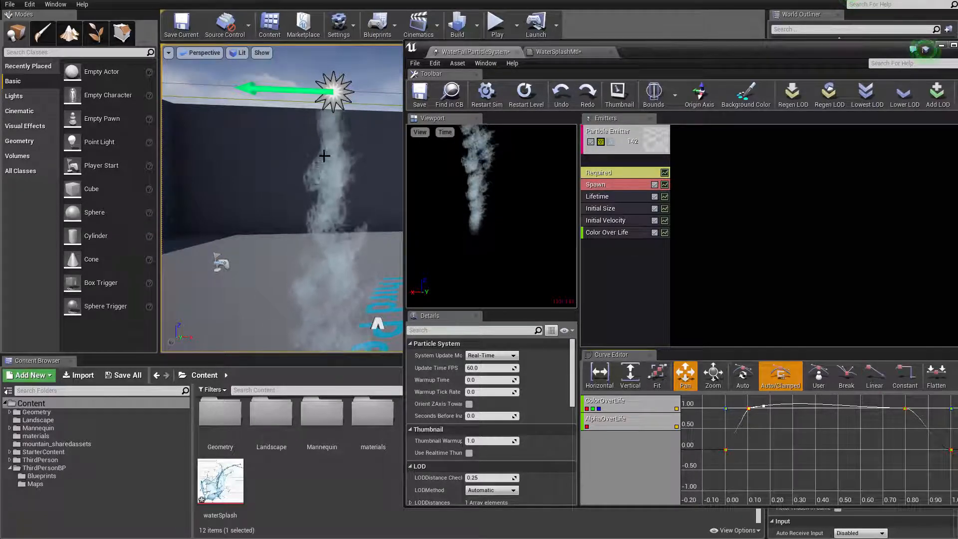
left_click_drag(740, 402, 732, 416)
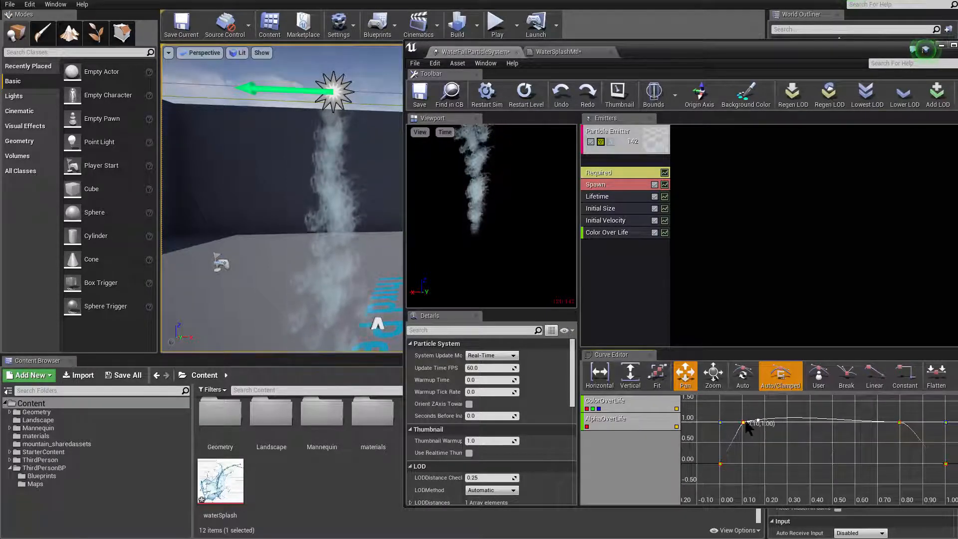
left_click(874, 377)
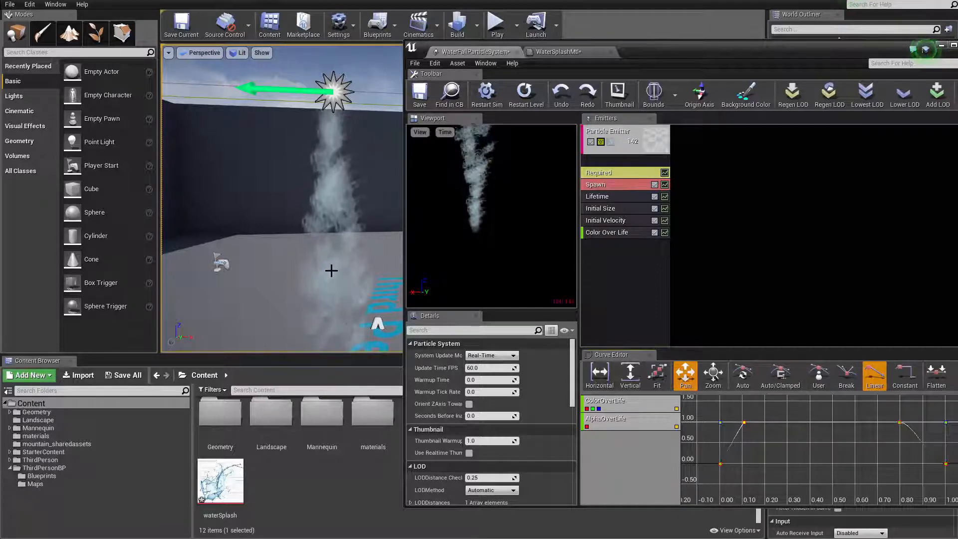
mouse_move(331, 269)
right_mouse_down()
mouse_move(315, 232)
mouse_move(331, 223)
mouse_move(310, 234)
mouse_move(331, 237)
mouse_move(324, 291)
mouse_move(334, 318)
mouse_move(313, 283)
mouse_move(314, 257)
mouse_move(324, 259)
mouse_move(327, 249)
mouse_move(325, 265)
right_mouse_up()
Review the Initial Velocity module's Start Velocity distribution, including its maximum and minimum vectors
left_click(624, 253)
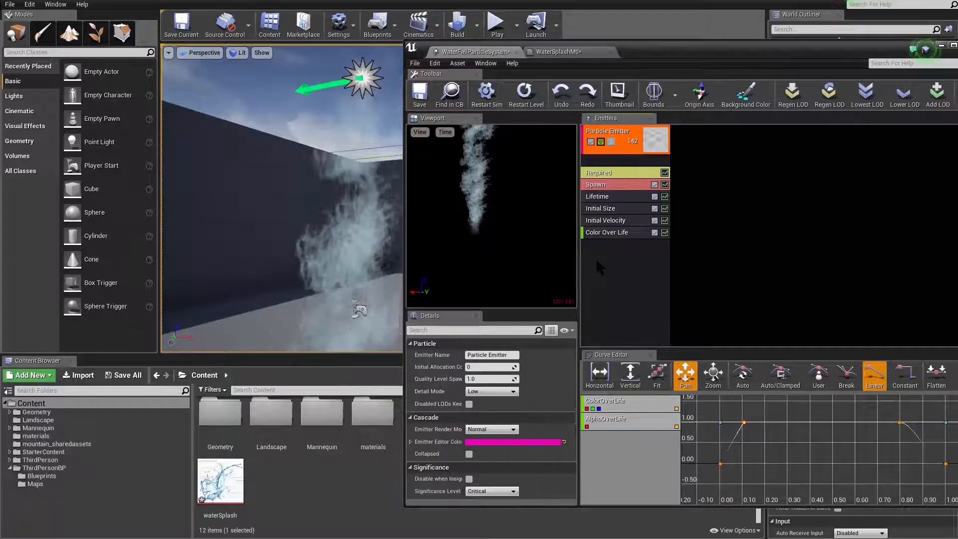
left_click(610, 221)
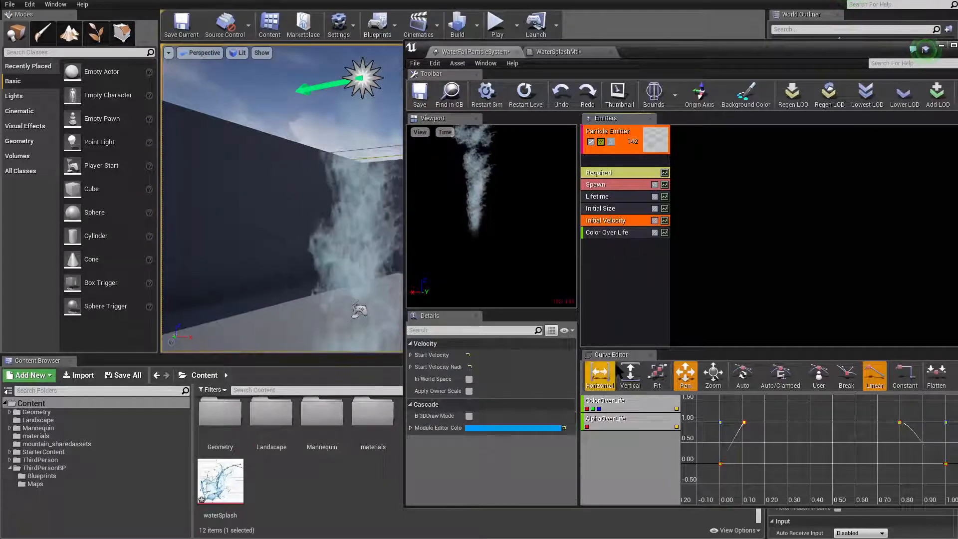
left_click(410, 355)
left_click(416, 367)
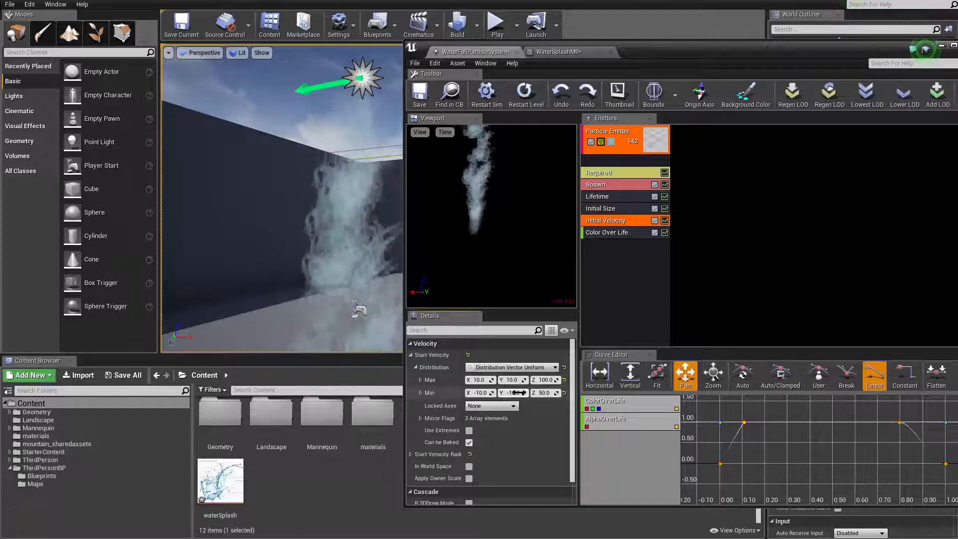
left_click(416, 367)
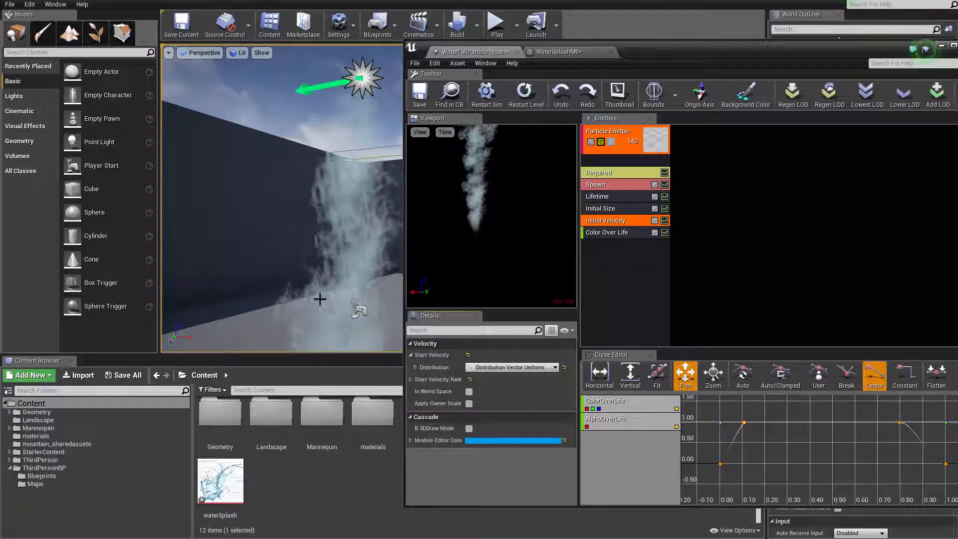
Add an Acceleration module to the particle emitter
right_click(615, 266)
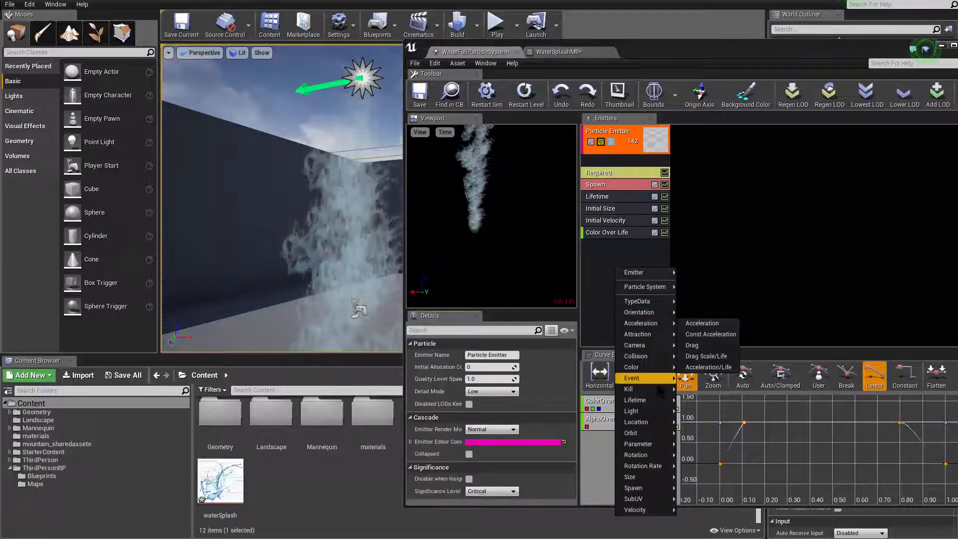
mouse_move(659, 362)
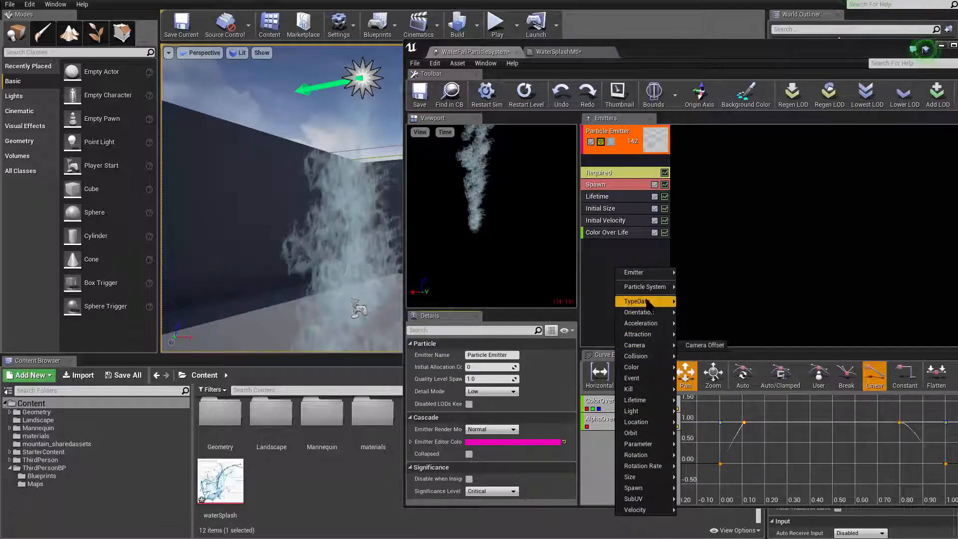
mouse_move(640, 482)
mouse_move(658, 326)
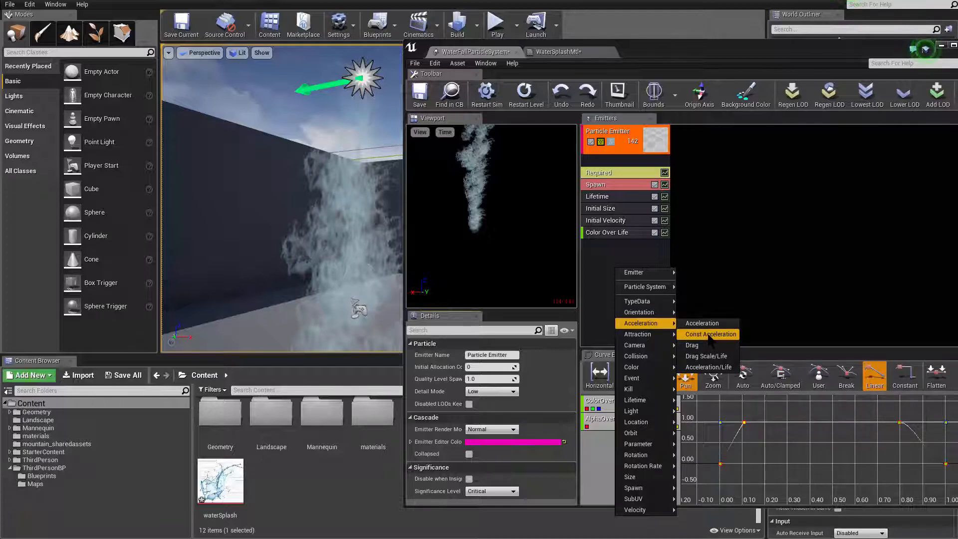
left_click(702, 323)
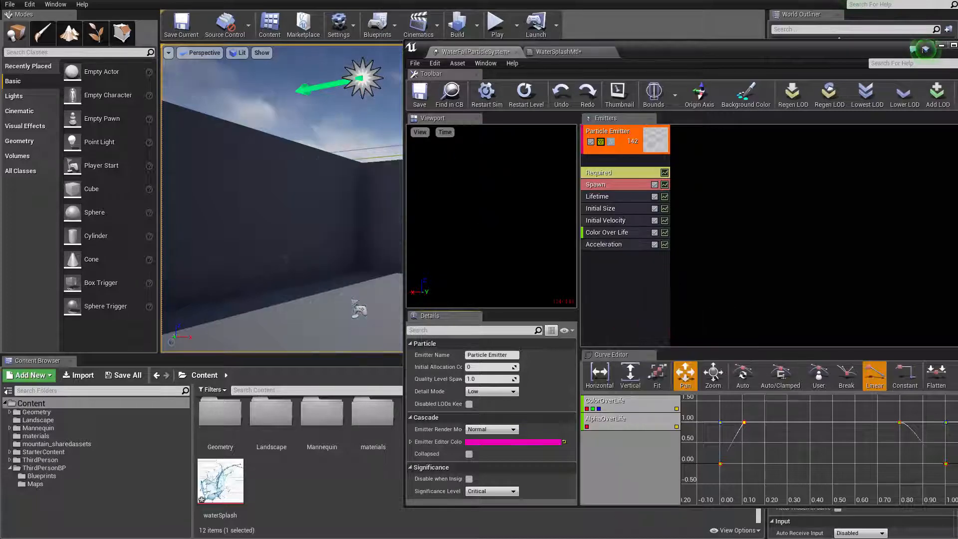
Set the Acceleration module's maximum Z value to -9.8 in its uniform vector distribution
left_click(606, 244)
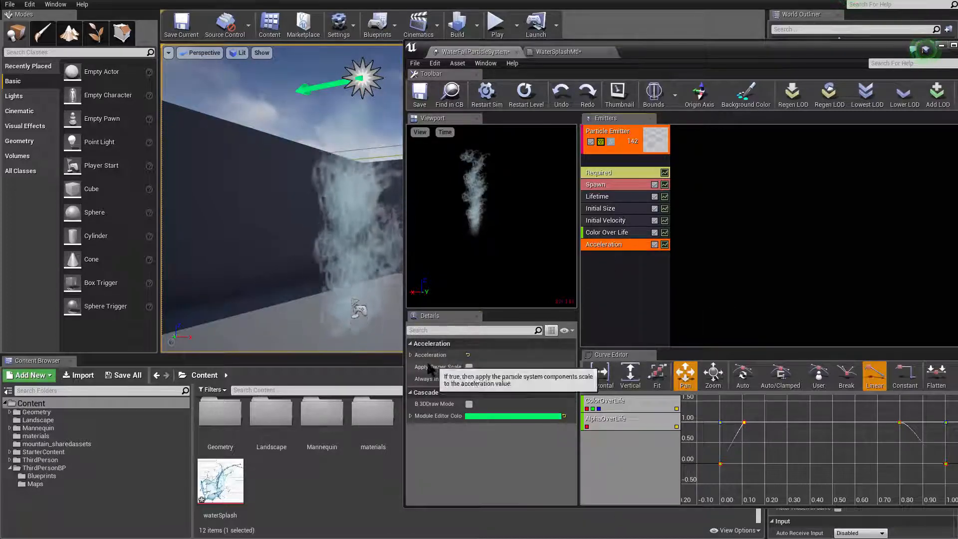
left_click(411, 354)
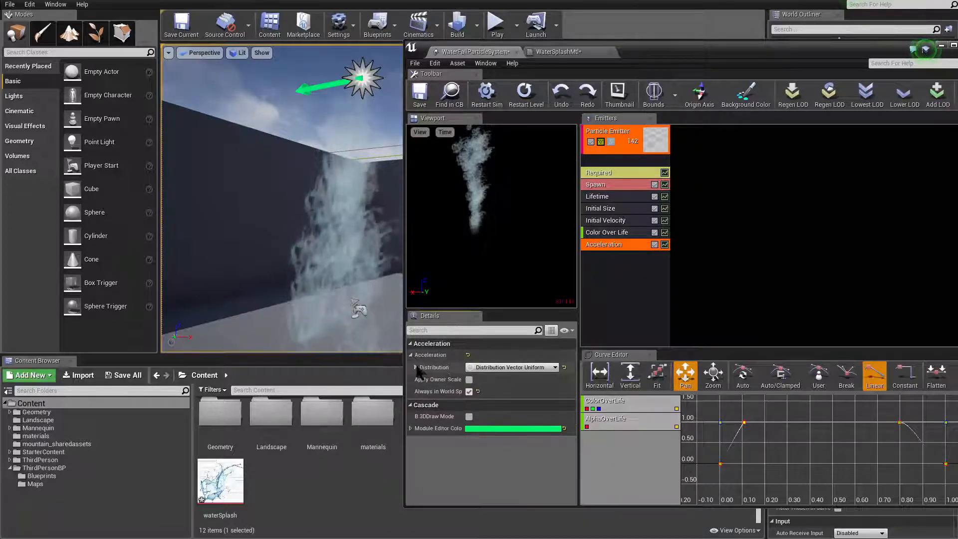
left_click(415, 367)
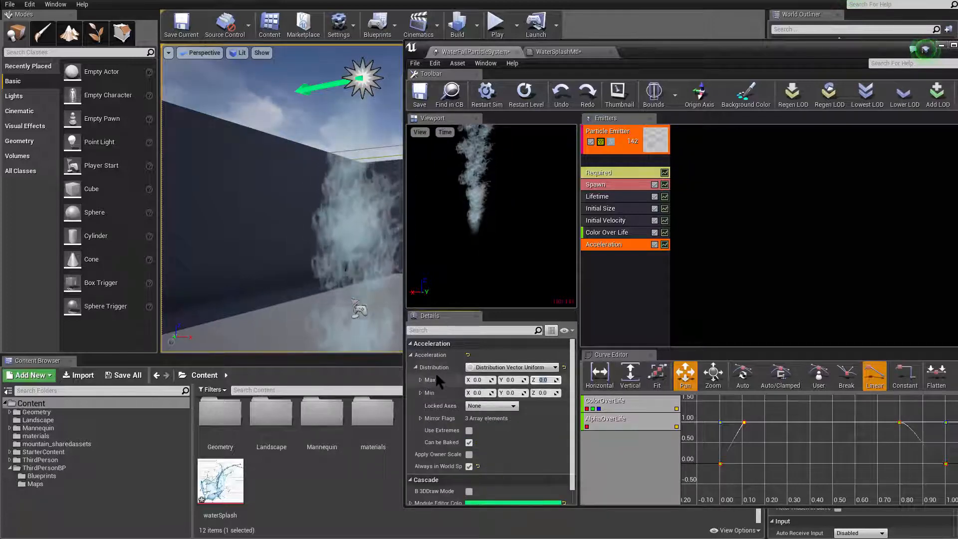
left_click(543, 381)
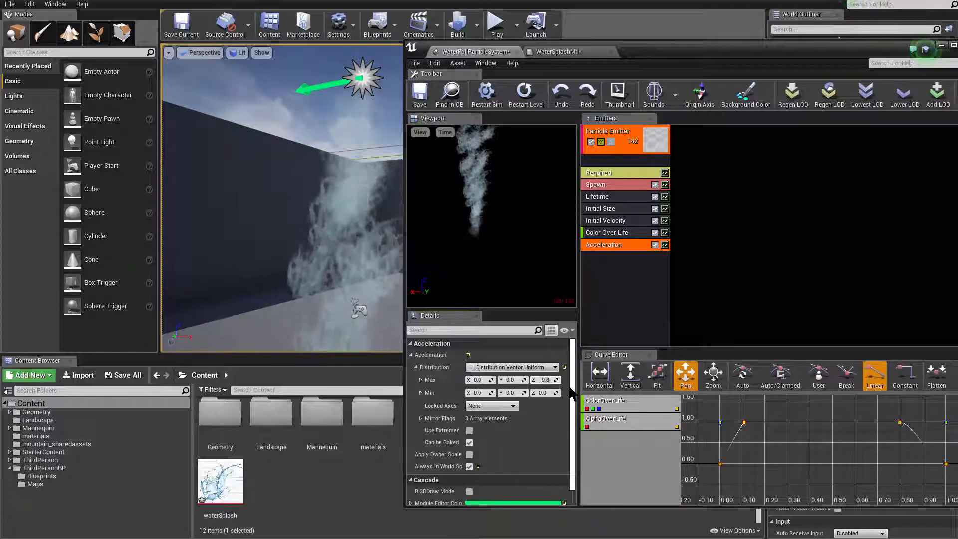
key("Return")
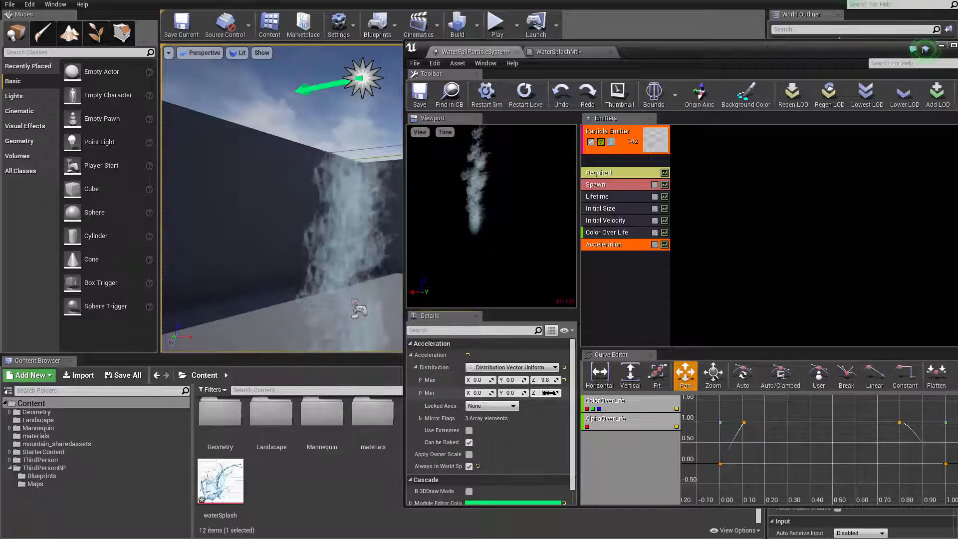
Set the minimum Z value of the Acceleration module's uniform vector distribution and check the falling particles in the level
key("Return")
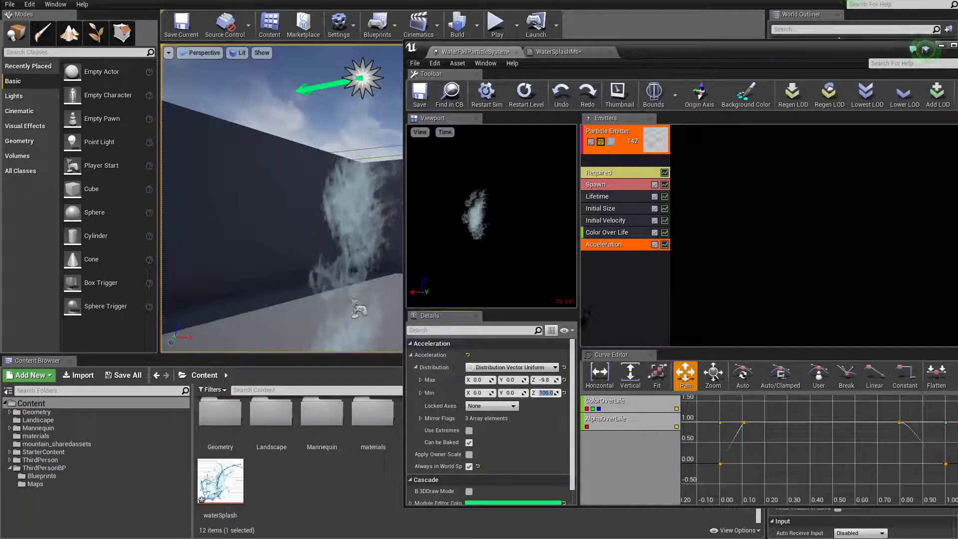
right_click(588, 326)
left_click(704, 253)
right_click_drag(353, 264, 388, 298)
key("s")
key("w")
key("w")
key("s")
mouse_move(359, 221)
right_mouse_down()
mouse_move(347, 219)
mouse_move(359, 221)
right_mouse_up()
Set the Initial Size module's maximum Start Size to 80 on X, Y and Z
left_click(636, 290)
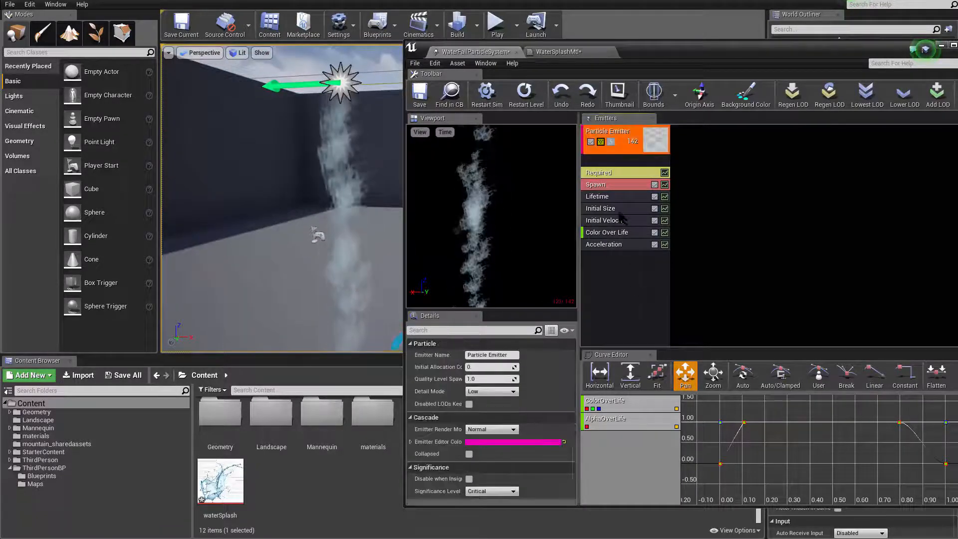
left_click(606, 208)
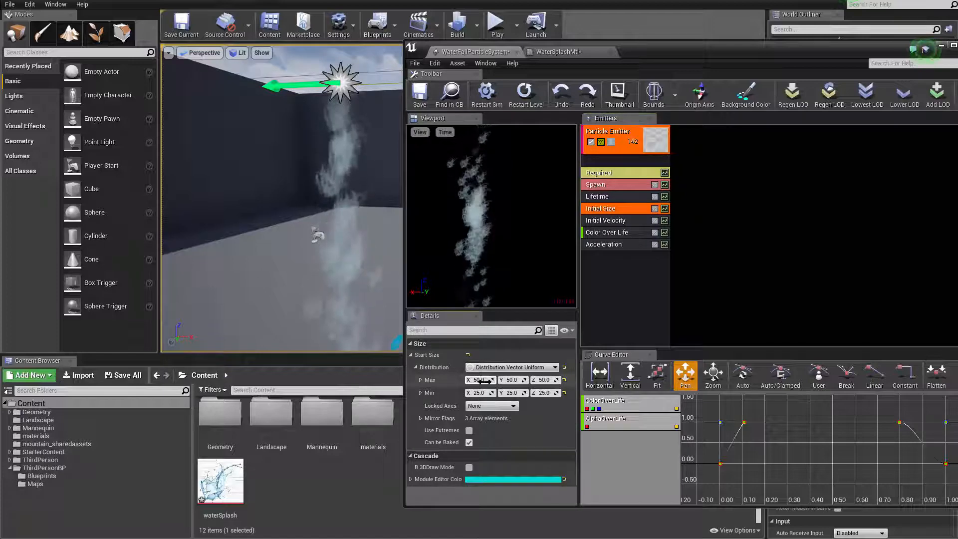
left_click(480, 380)
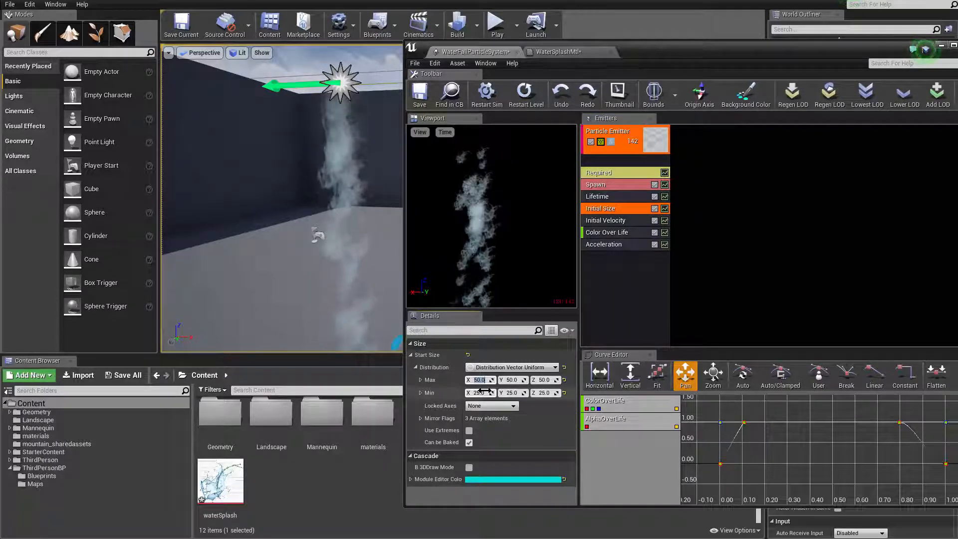
type("80")
key("Tab")
type("80")
key("Tab")
type("80")
key("Return")
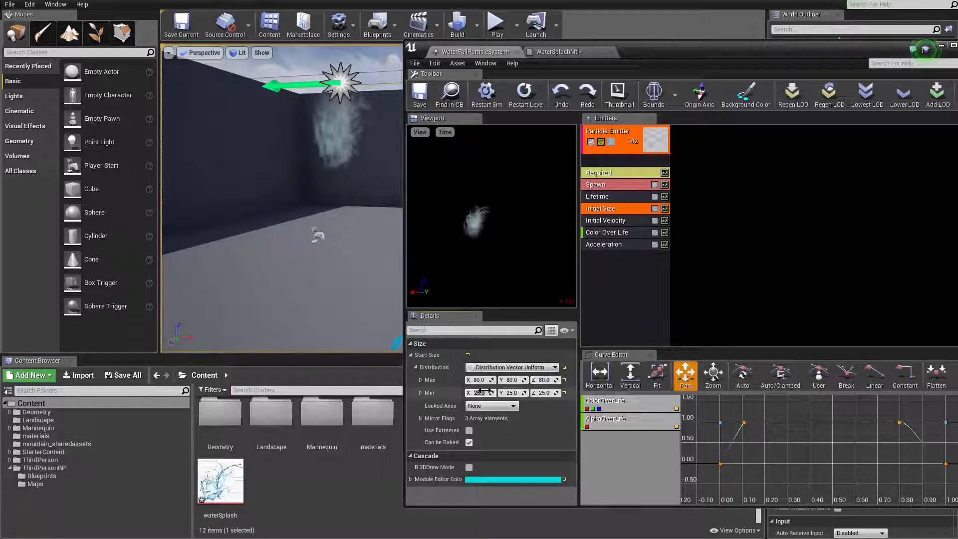
Set the Initial Size module's minimum Start Size to 50 on X, Y and Z and inspect the waterfall in the level
left_click(480, 393)
type("50")
key("Tab")
type("50")
key("Tab")
type("50")
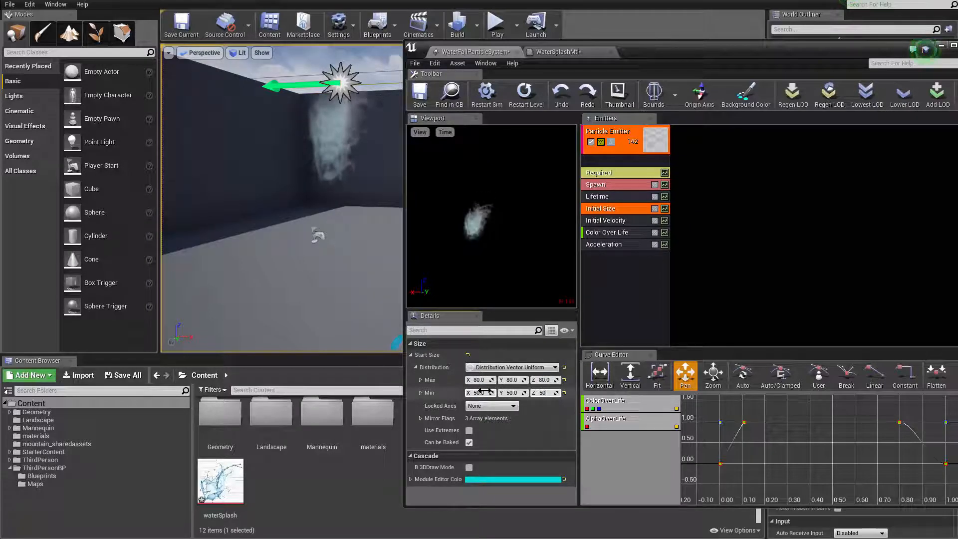
key("Return")
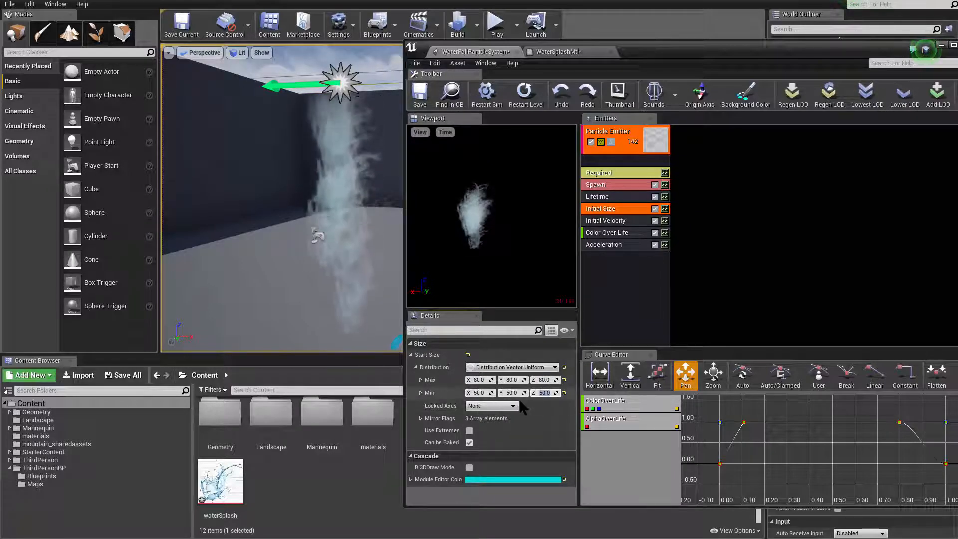
right_click_drag(229, 297, 269, 347)
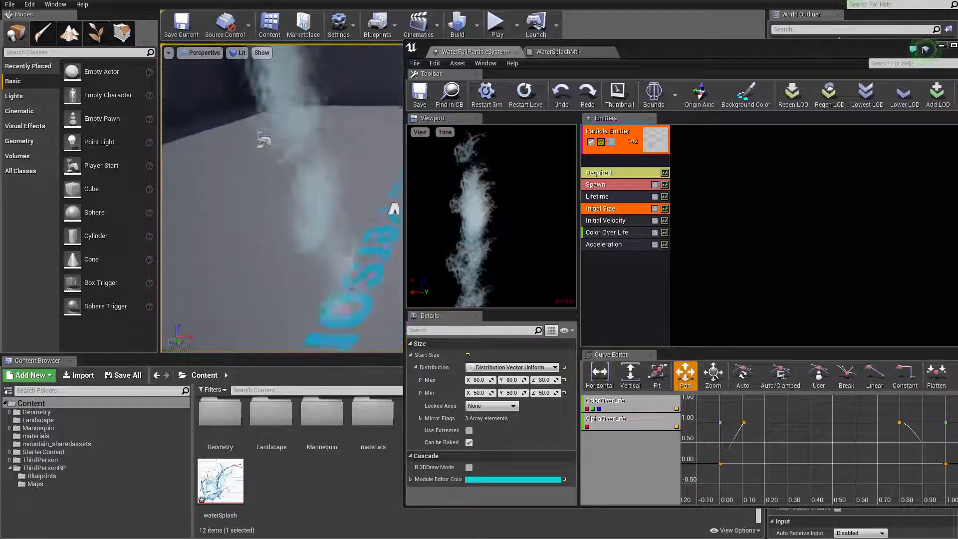
right_click_drag(379, 254, 352, 168)
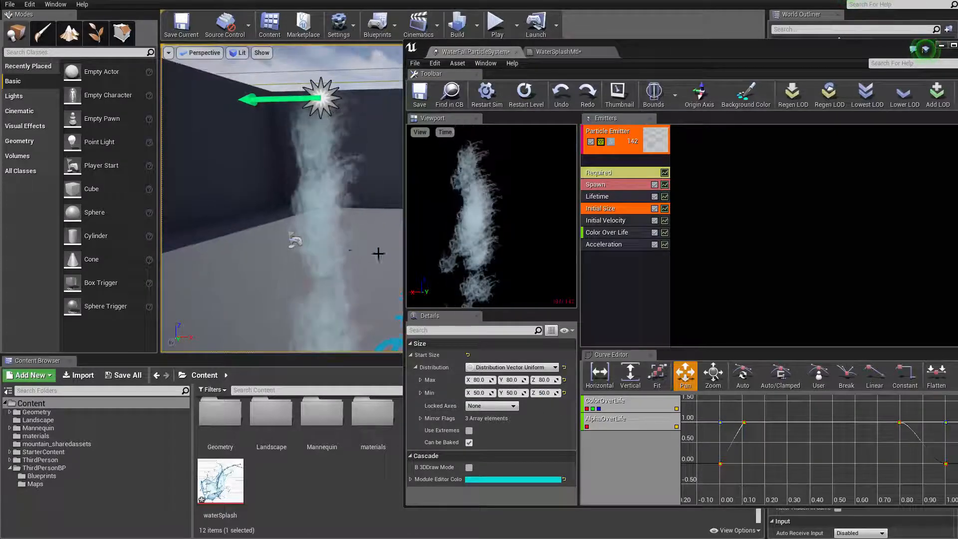
Add an Initial Rotation module to the particle emitter
right_click(619, 269)
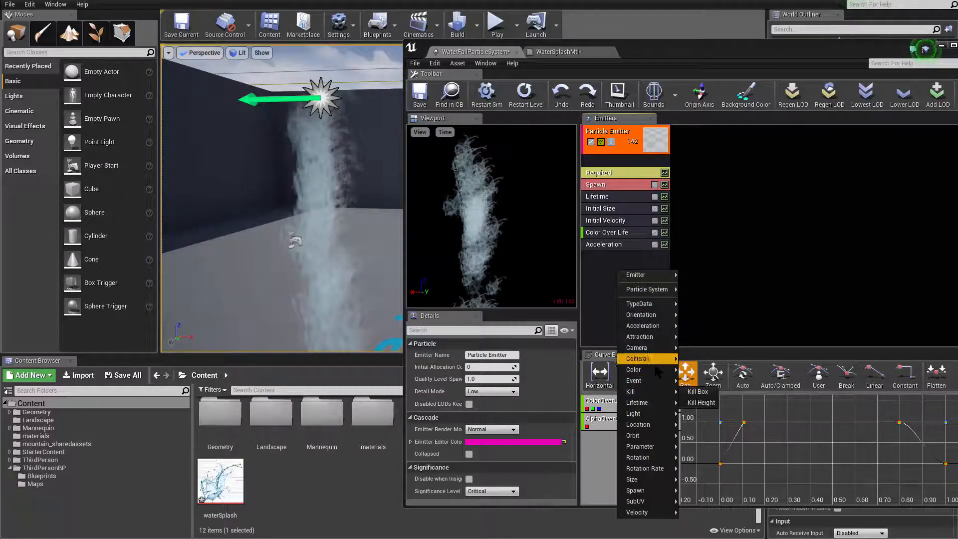
mouse_move(649, 457)
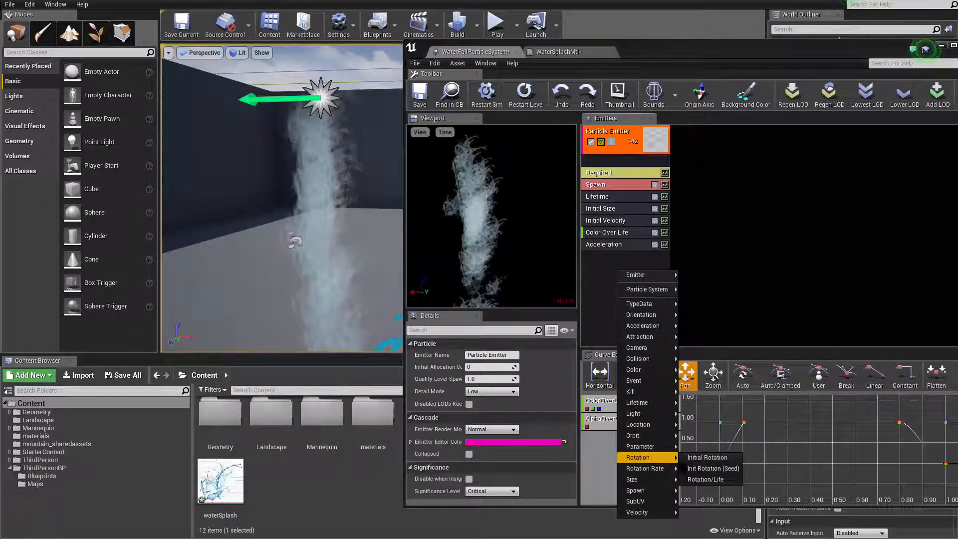
left_click(707, 457)
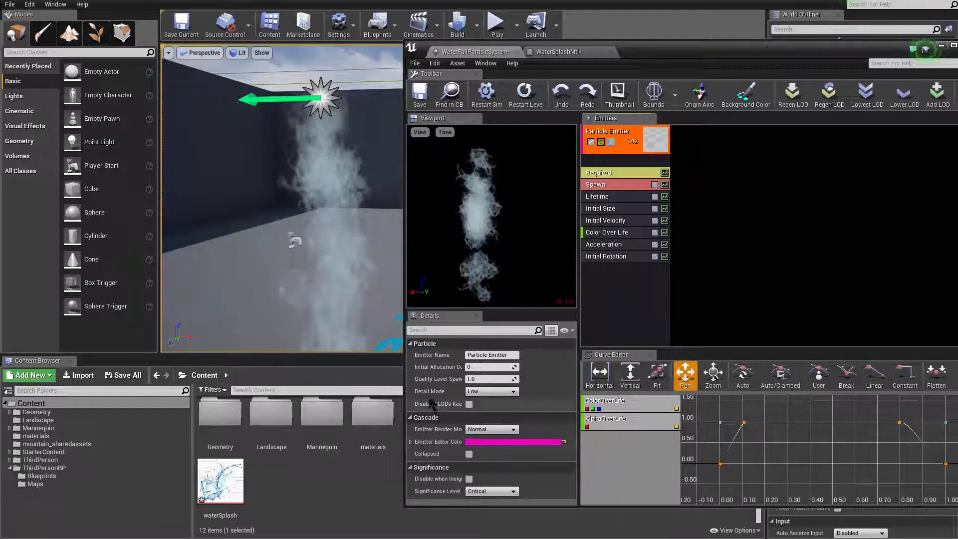
Set the maximum of the Initial Rotation module's Start Rotation distribution to 360
left_click(607, 256)
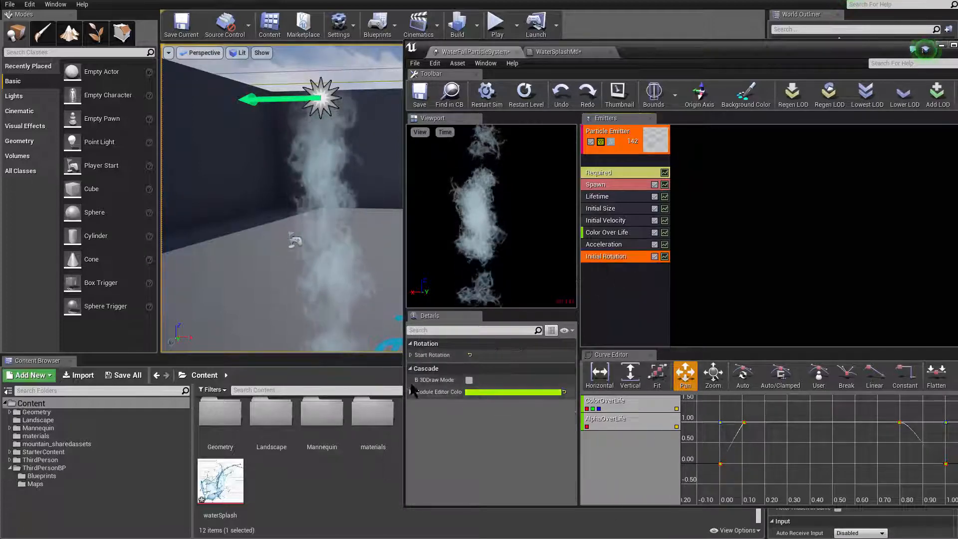
left_click(411, 355)
left_click(415, 367)
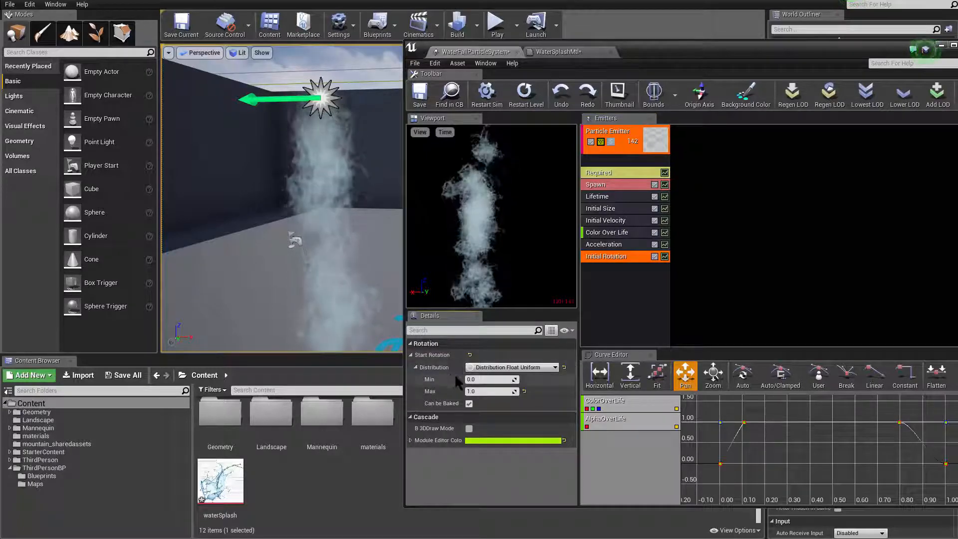
left_click(483, 392)
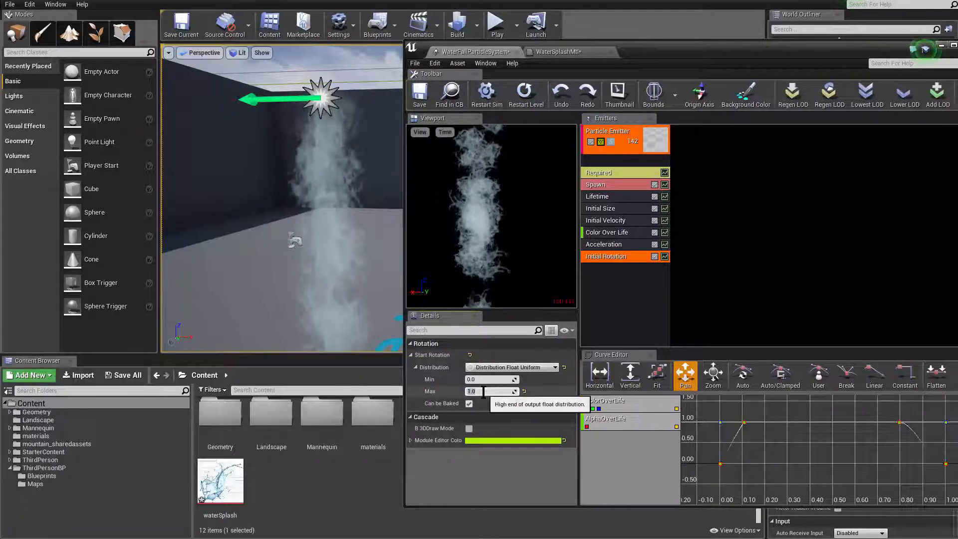
type("360")
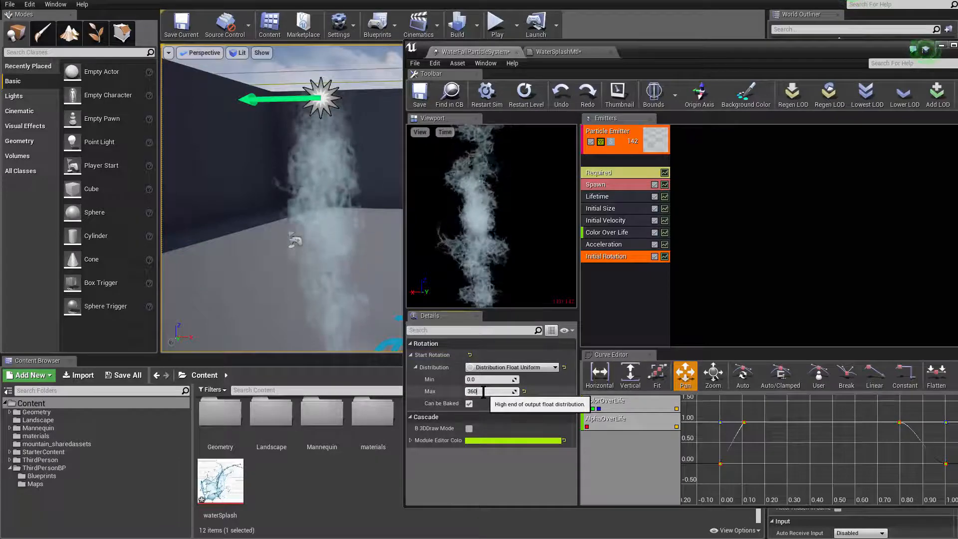
key("Return")
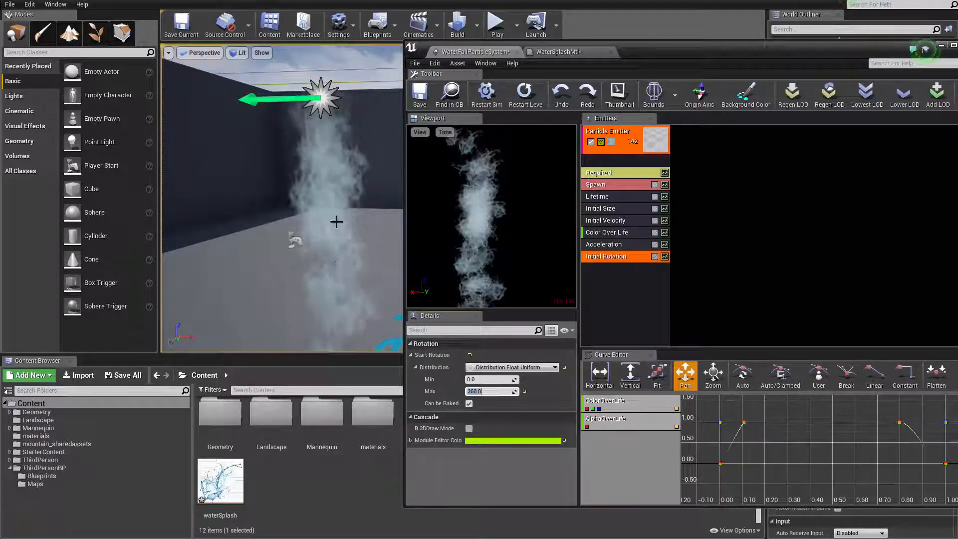
Add an Initial Rotation Rate module to the particle emitter
left_click(629, 289)
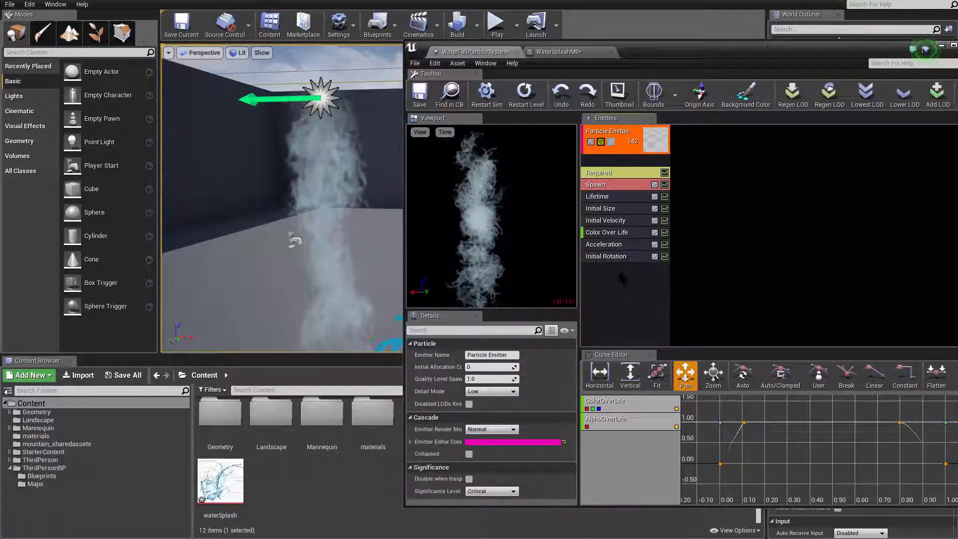
right_click(610, 280)
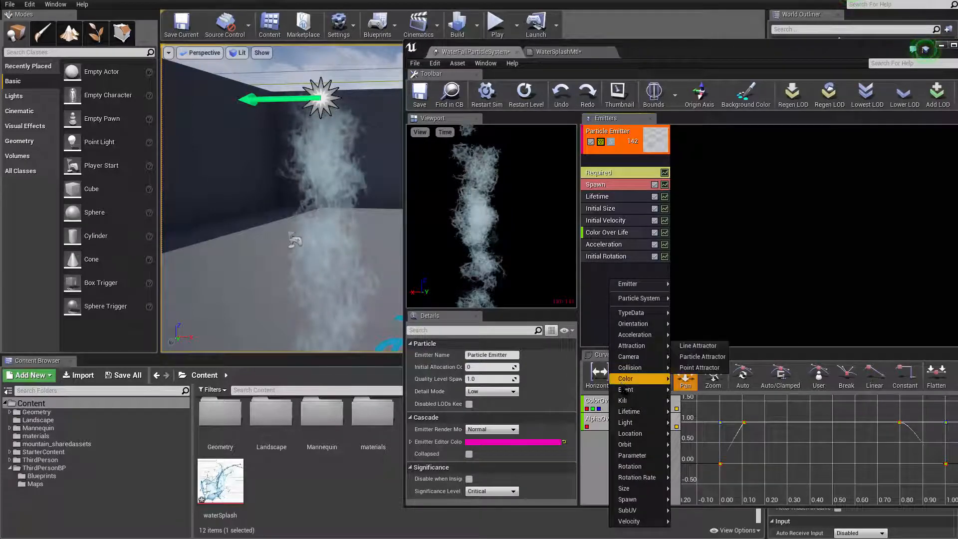
mouse_move(643, 371)
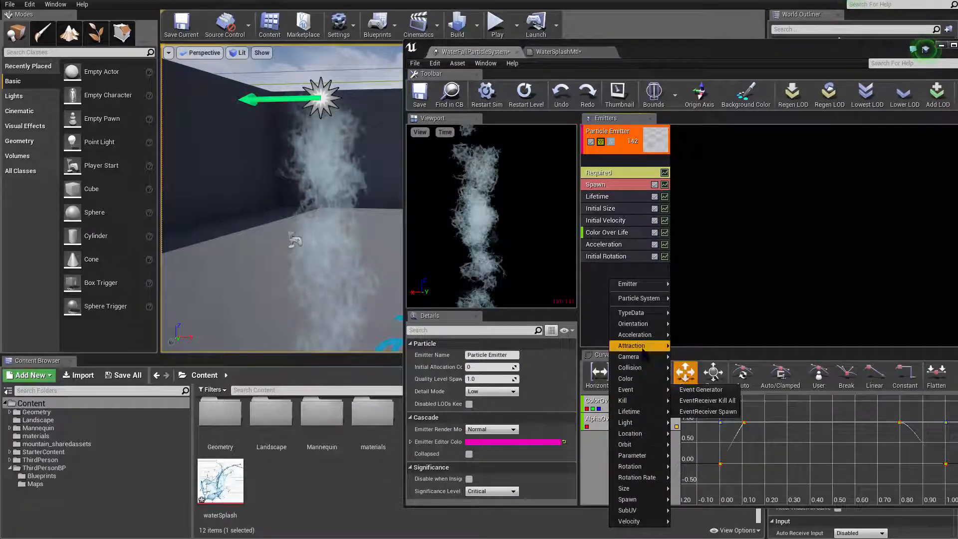
mouse_move(633, 478)
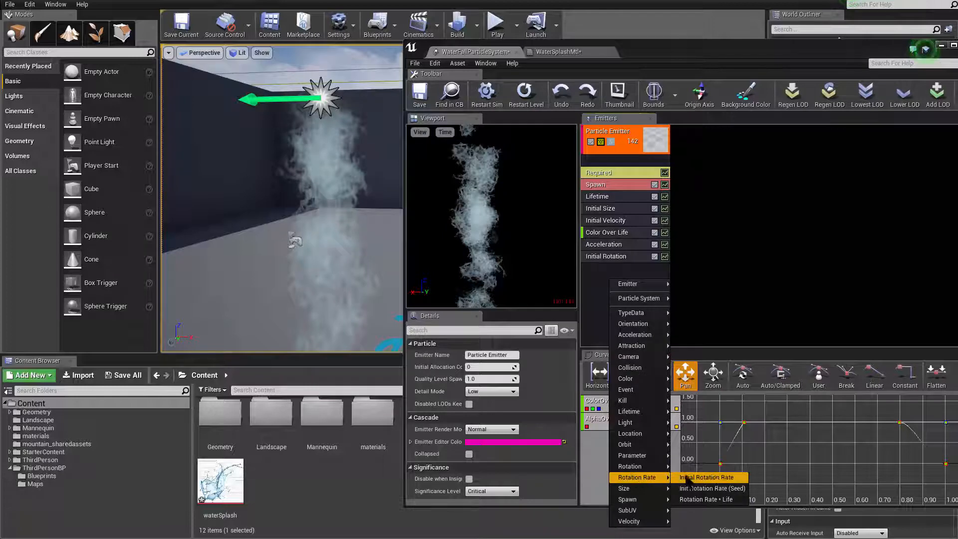
left_click(714, 478)
Set the maximum of the Start Rotation Rate distribution to 0.2 and check the spinning particles in the level
left_click(619, 270)
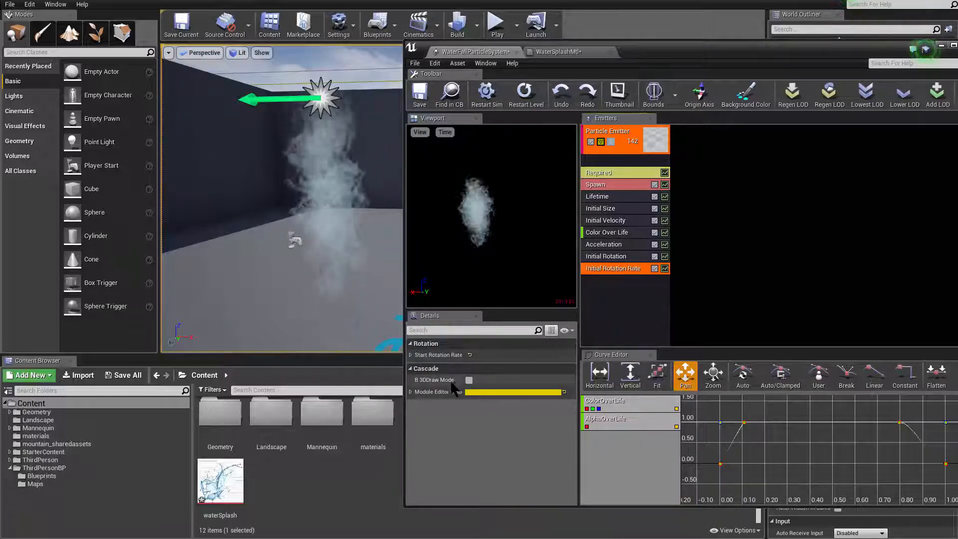
left_click(411, 355)
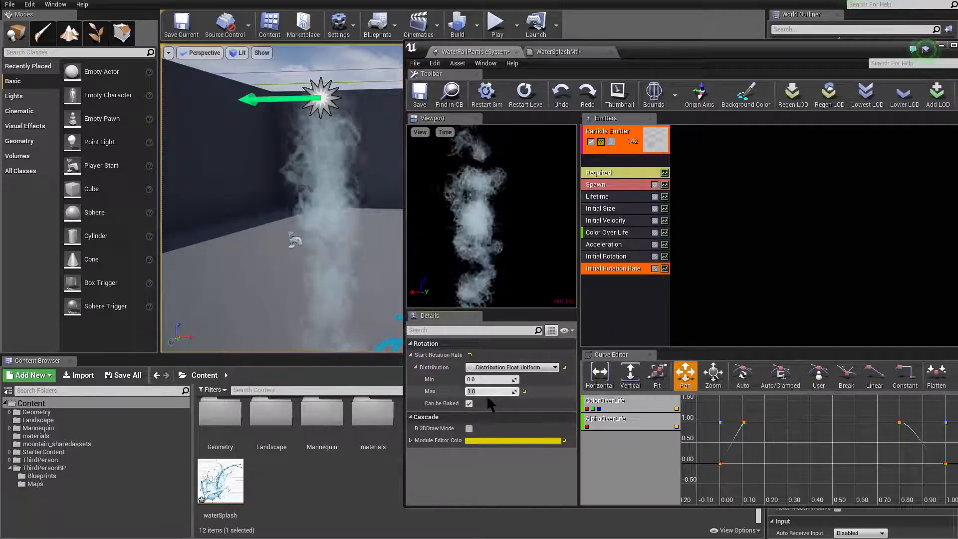
key("BackSpace")
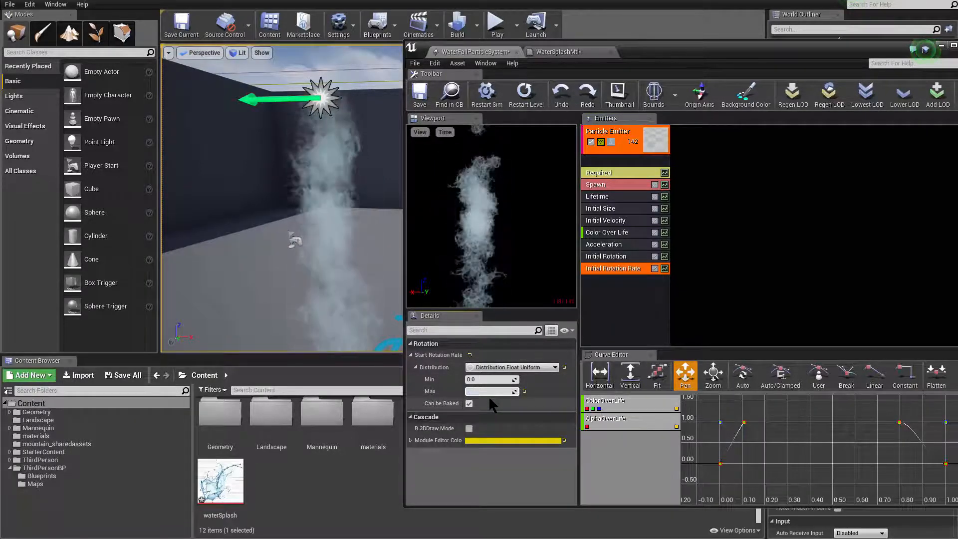
type("0.2")
key("Return")
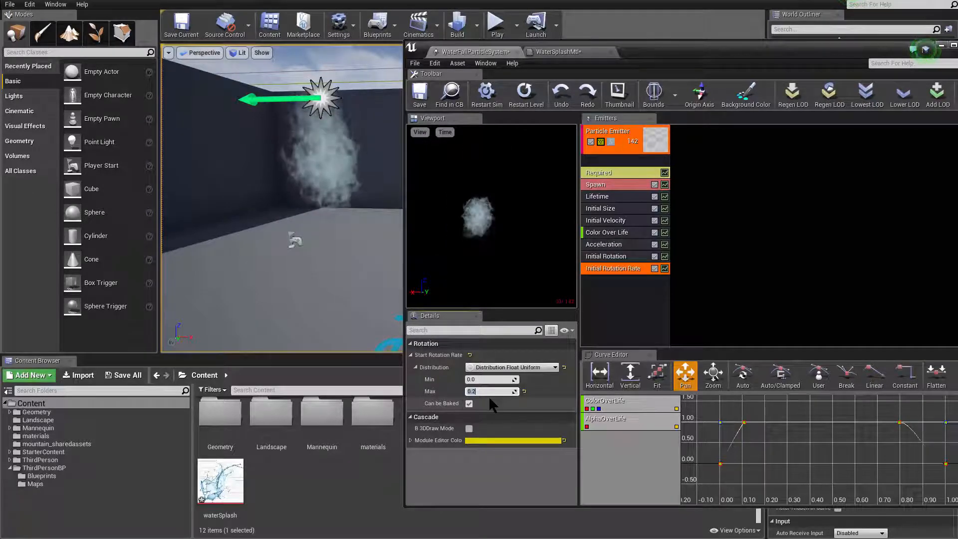
right_click_drag(350, 300, 354, 324)
key("s")
key("w")
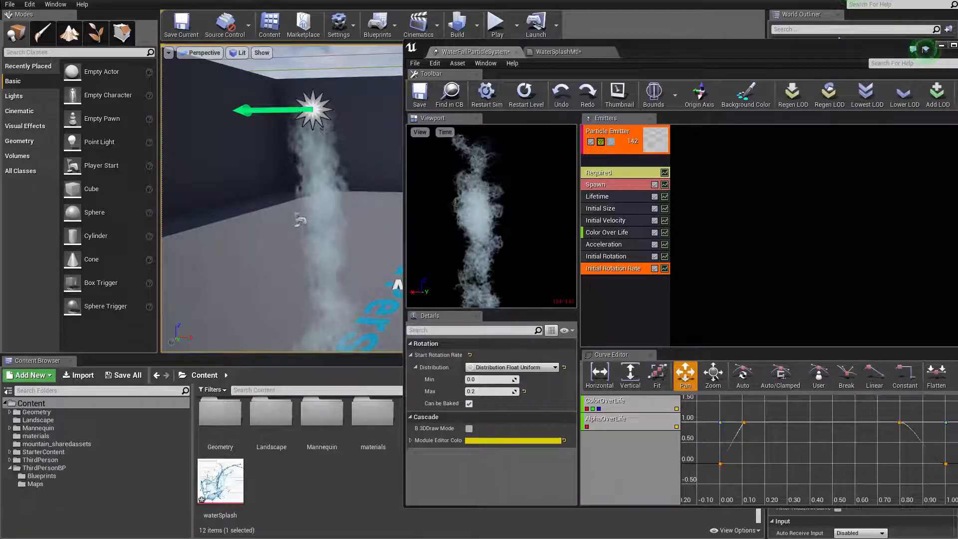
mouse_move(363, 266)
right_mouse_down()
mouse_move(358, 272)
mouse_move(368, 261)
right_mouse_up()
key("s")
key("w")
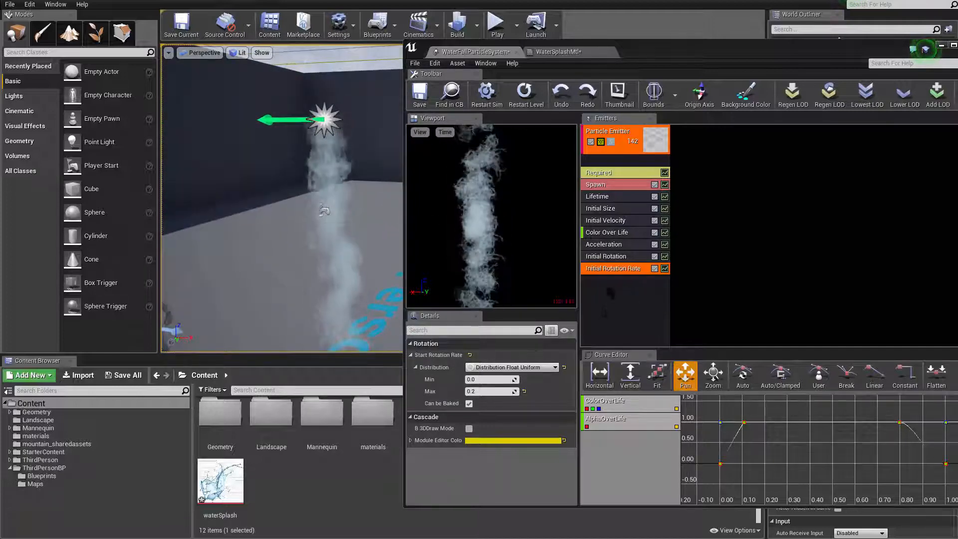
Try a constant Spawn rate of 60, settle on 30, and check the waterfall's density in the level
left_click(606, 185)
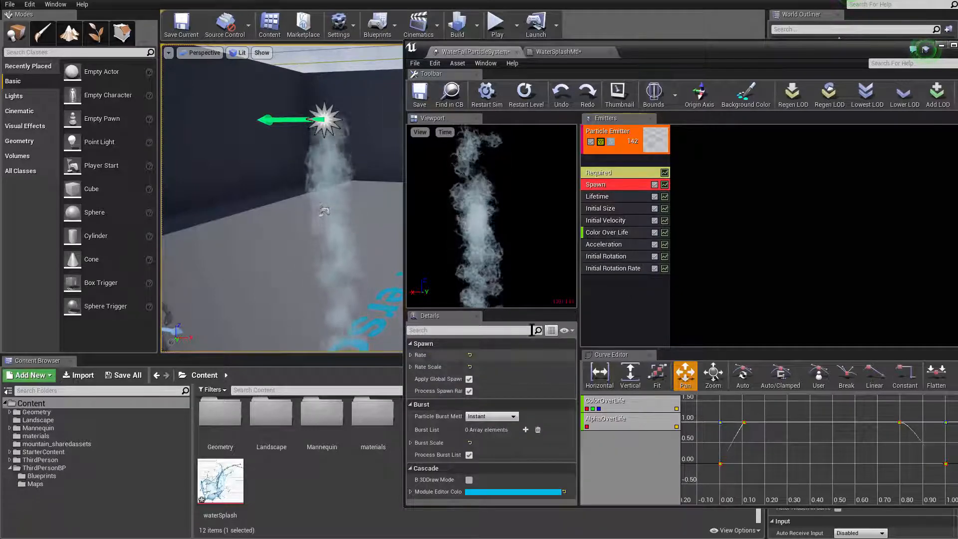
left_click(411, 355)
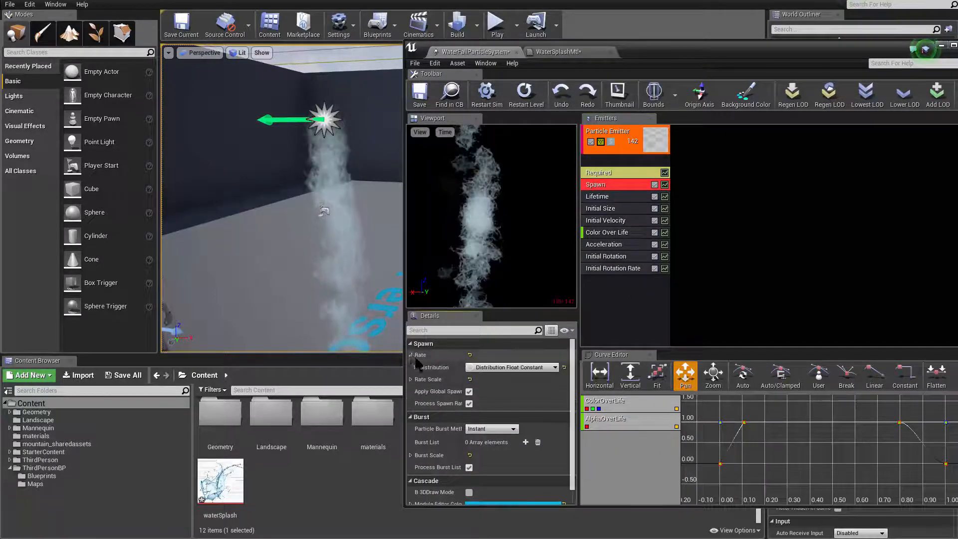
left_click(414, 367)
left_click(480, 380)
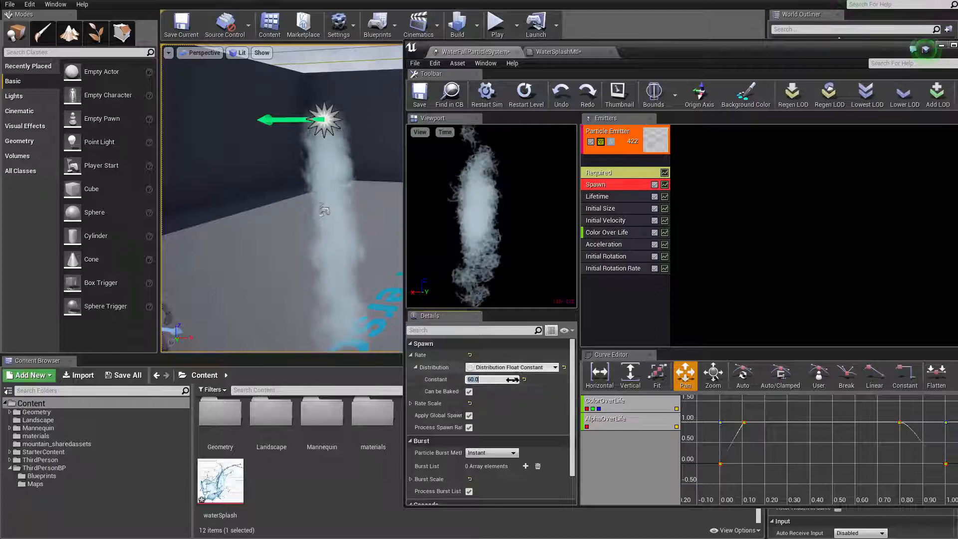
mouse_move(394, 325)
right_mouse_down()
mouse_move(399, 340)
mouse_move(382, 340)
mouse_move(390, 336)
right_mouse_up()
left_click(481, 379)
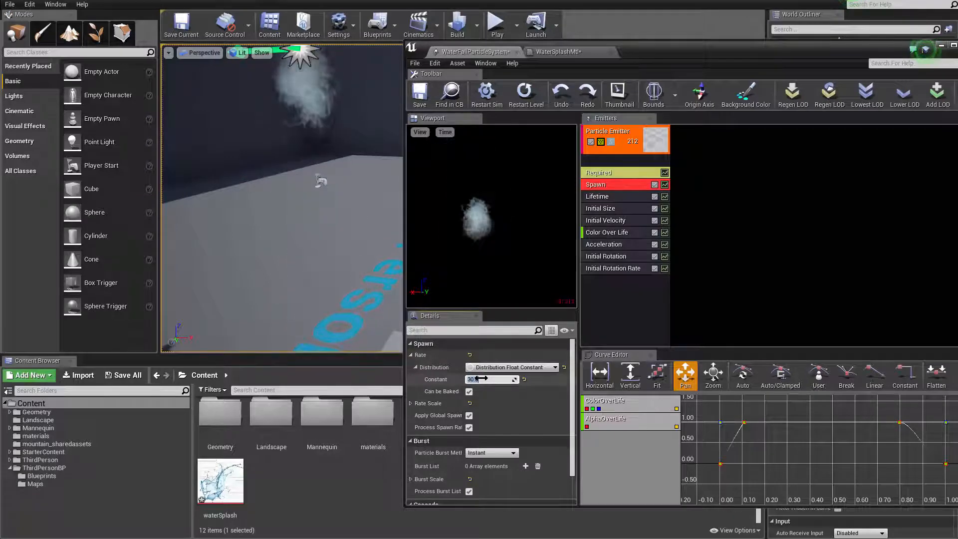
right_click_drag(317, 289, 316, 300)
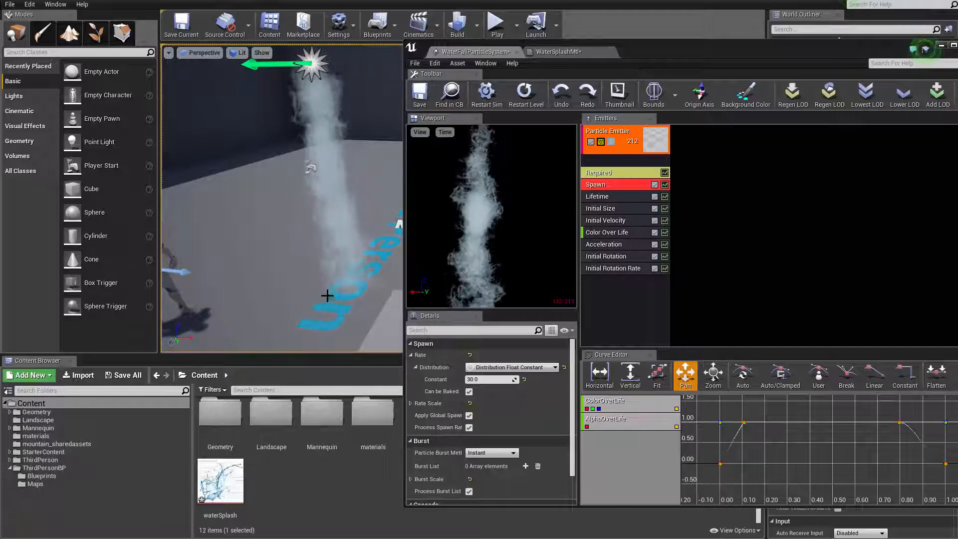
Add an Actor Collision module to the particle emitter
left_click(613, 277)
right_click(613, 293)
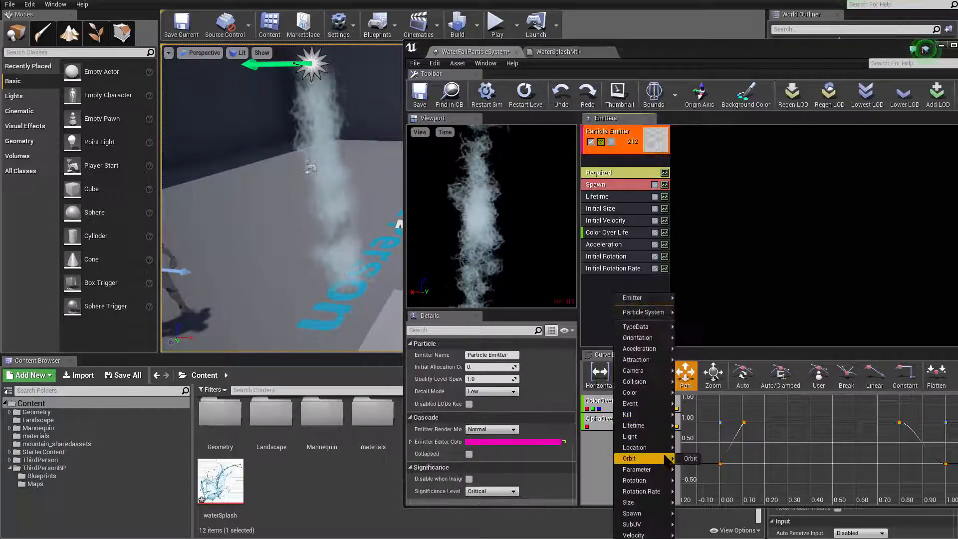
mouse_move(644, 381)
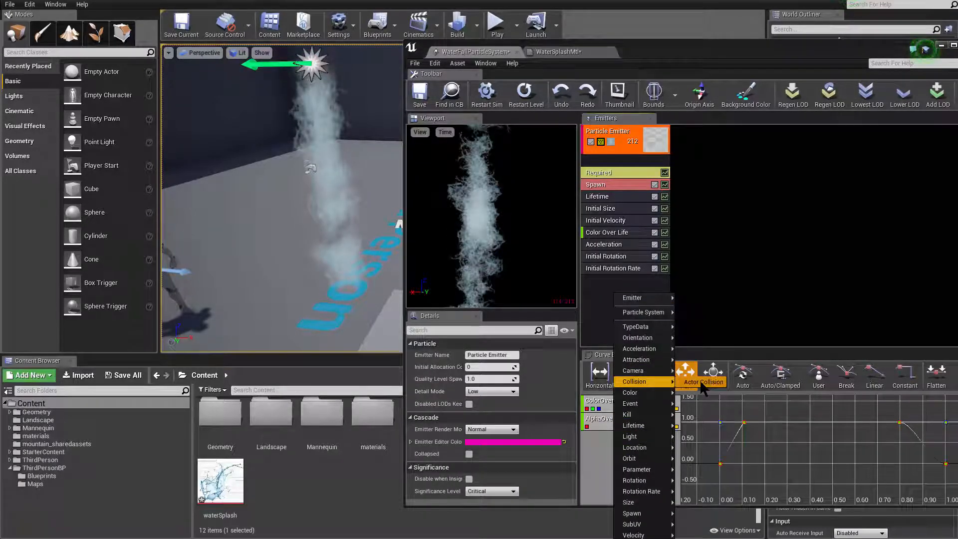
left_click(700, 379)
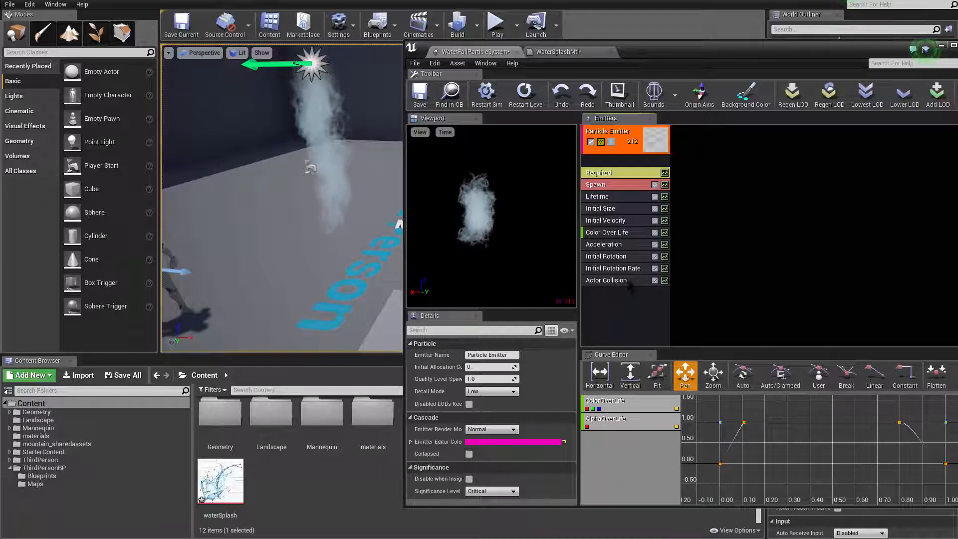
Set the Actor Collision module's Max Collisions distribution to a minimum and maximum of 2.0 and check the particles hitting the floor
right_click_drag(343, 291, 346, 338)
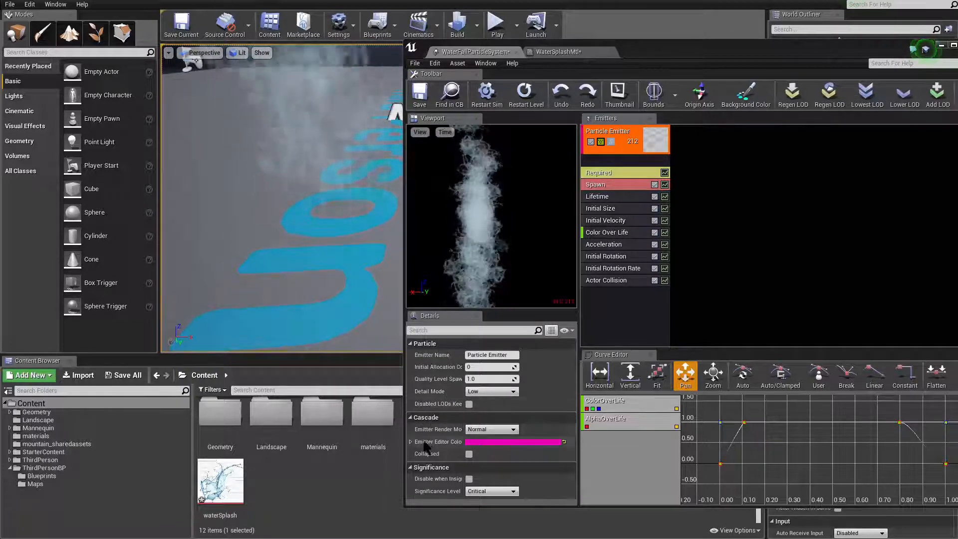
left_click(614, 280)
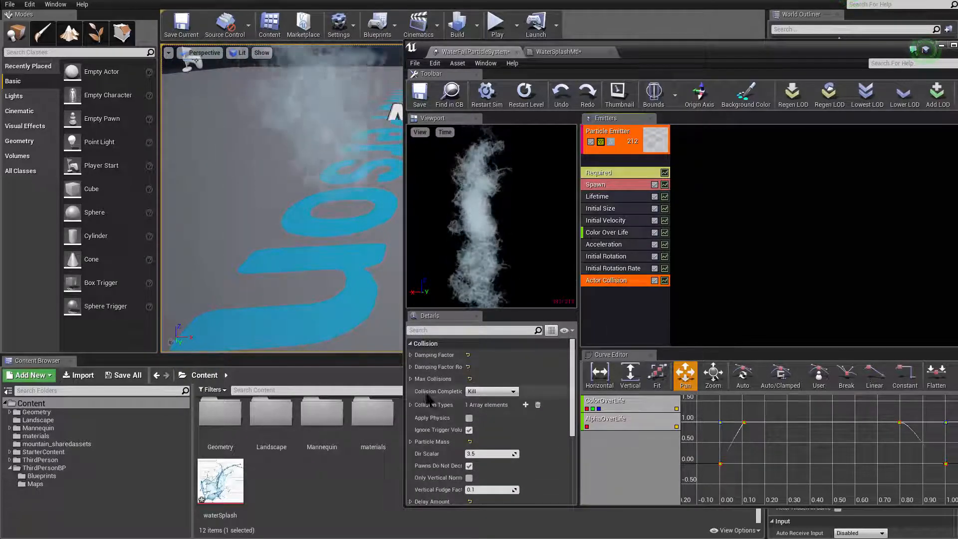
left_click(478, 392)
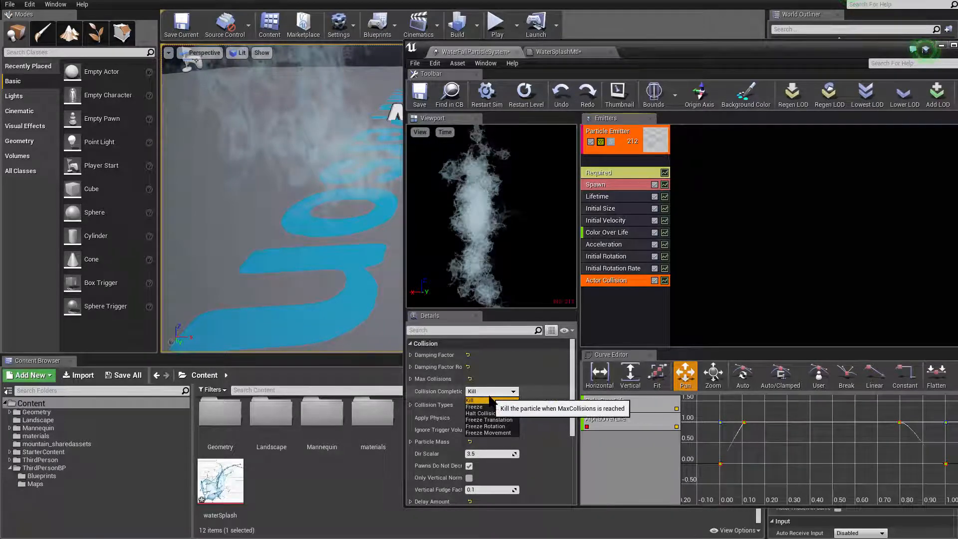
left_click(434, 378)
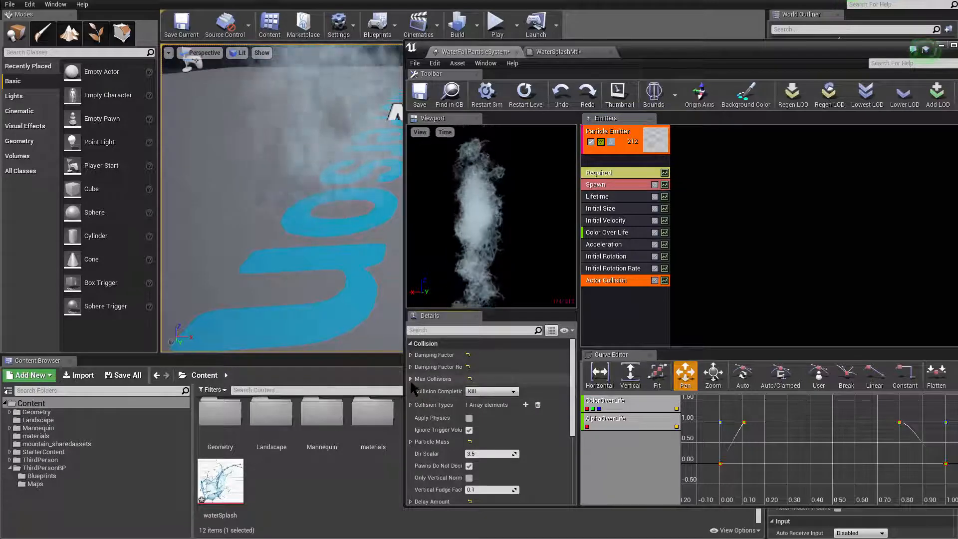
left_click(411, 379)
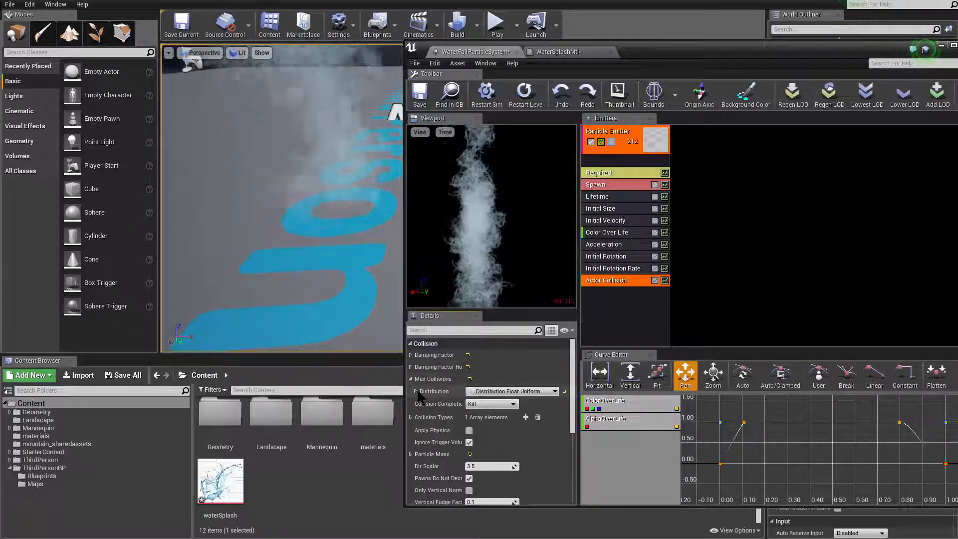
left_click(415, 392)
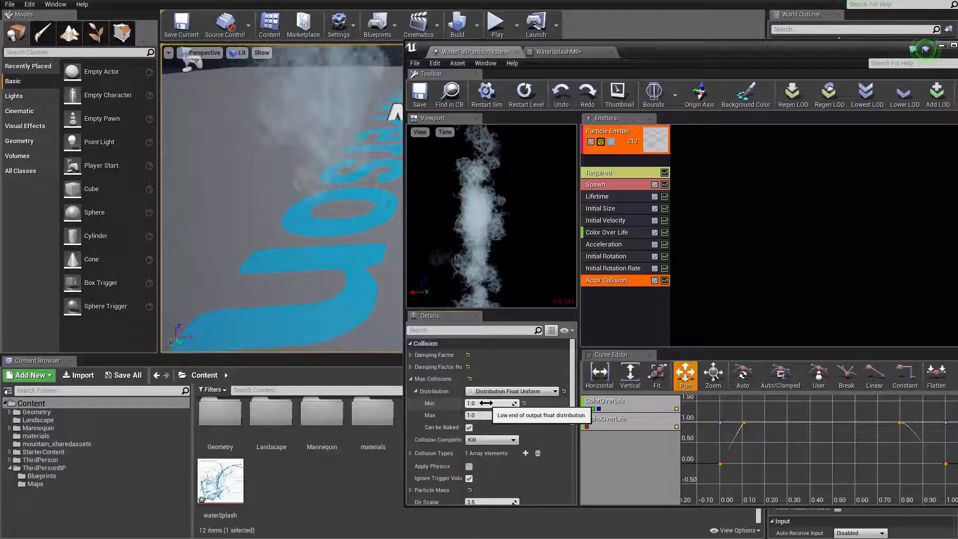
left_click(486, 403)
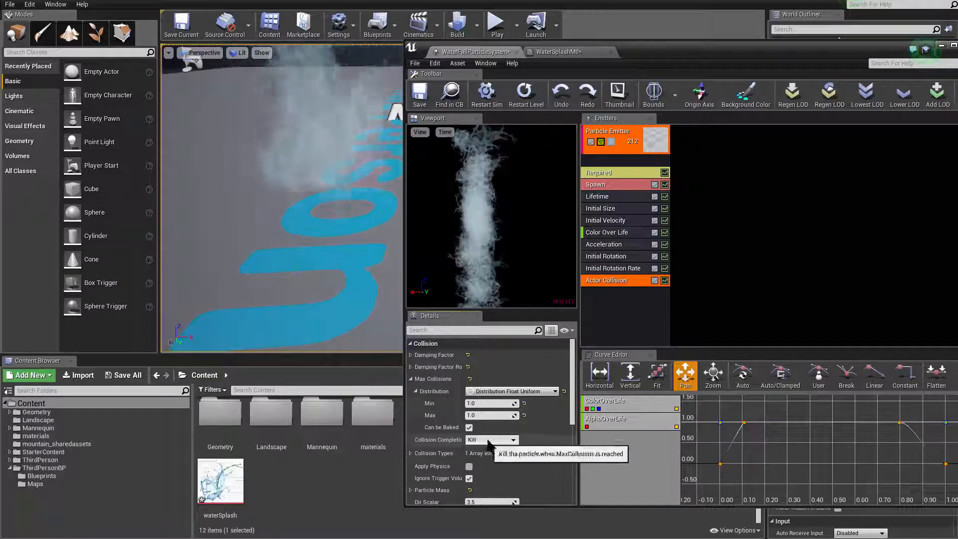
type("2")
left_click(490, 416)
type("2")
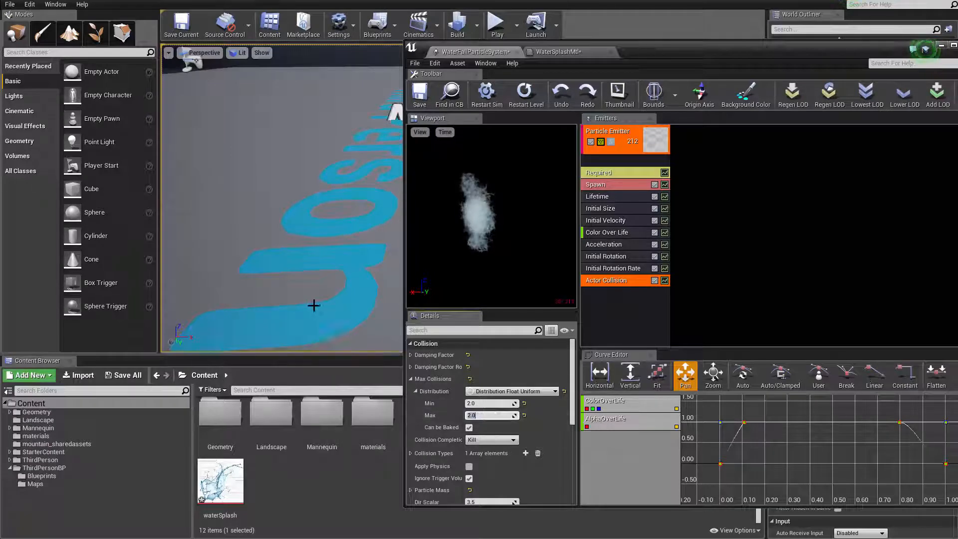
mouse_move(314, 304)
right_mouse_down()
mouse_move(313, 277)
mouse_move(321, 293)
right_mouse_up()
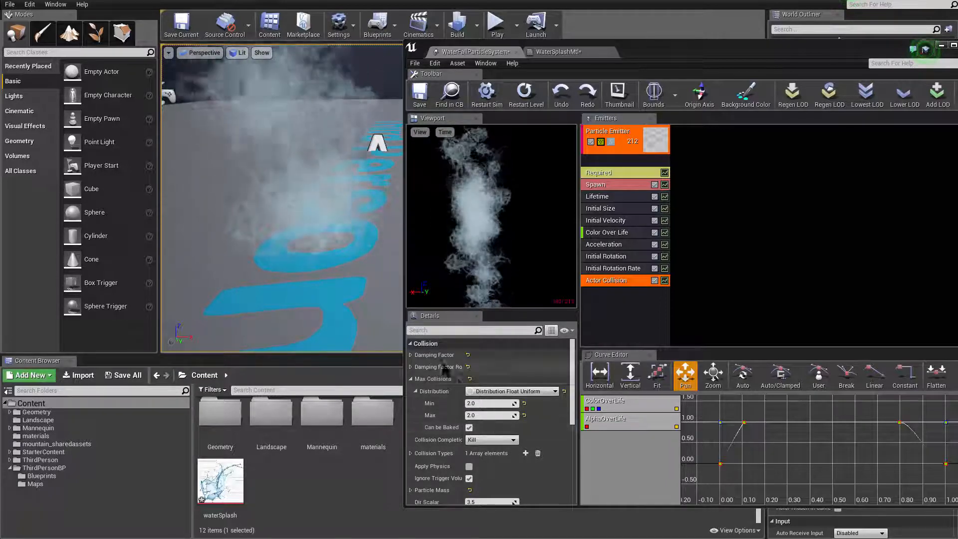
Set the collision Damping Factor to a maximum of 0.3 and a minimum of 0.1 on all axes and check the splash in the level
left_click(410, 355)
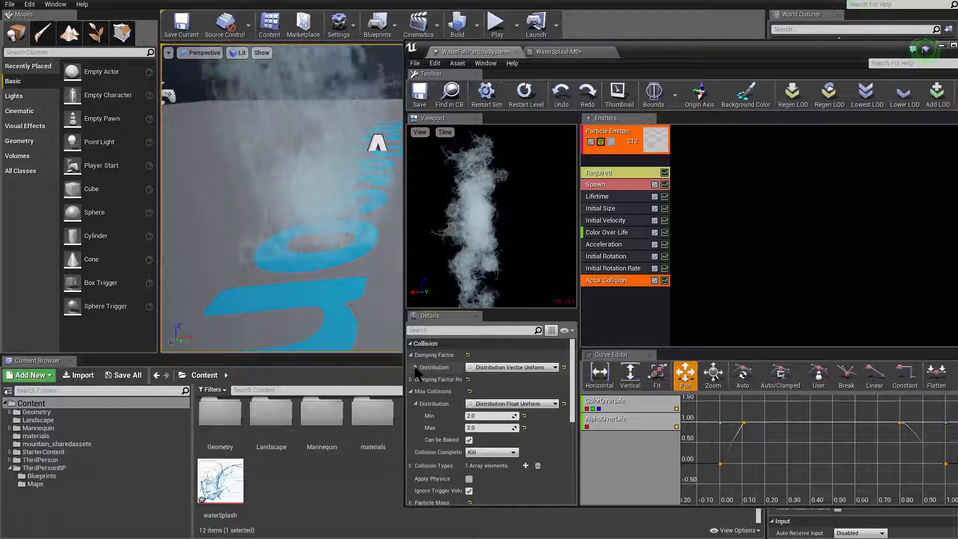
left_click(416, 368)
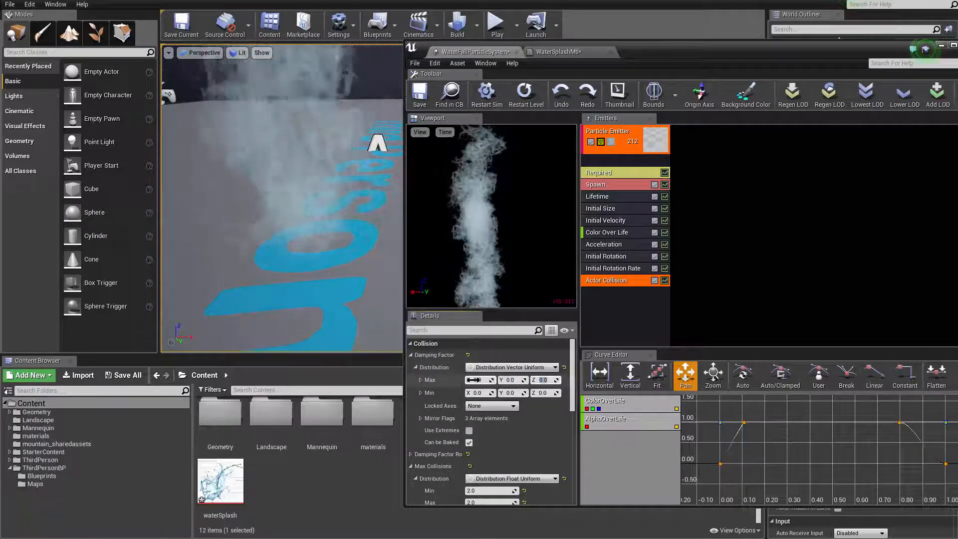
key("Tab")
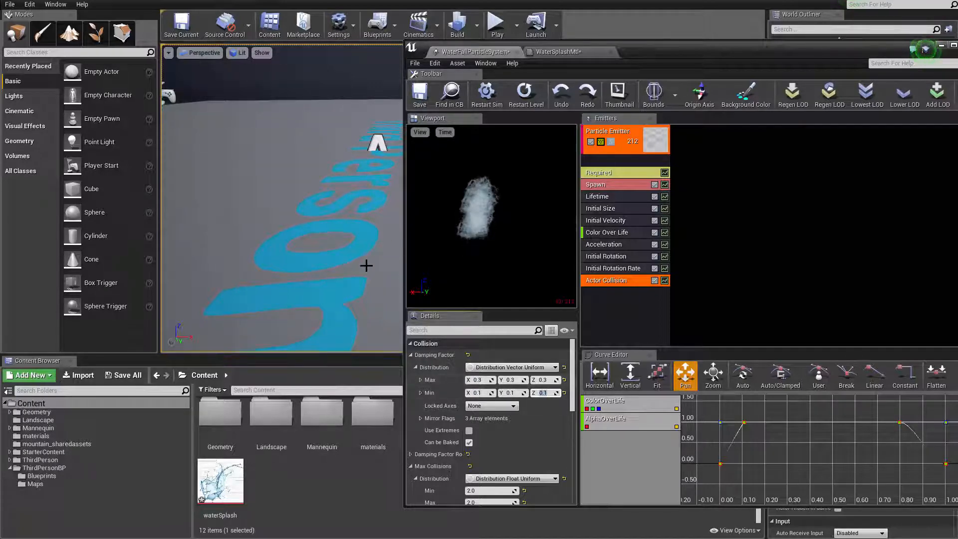
right_click_drag(367, 265, 365, 268)
right_click_drag(367, 303, 376, 326)
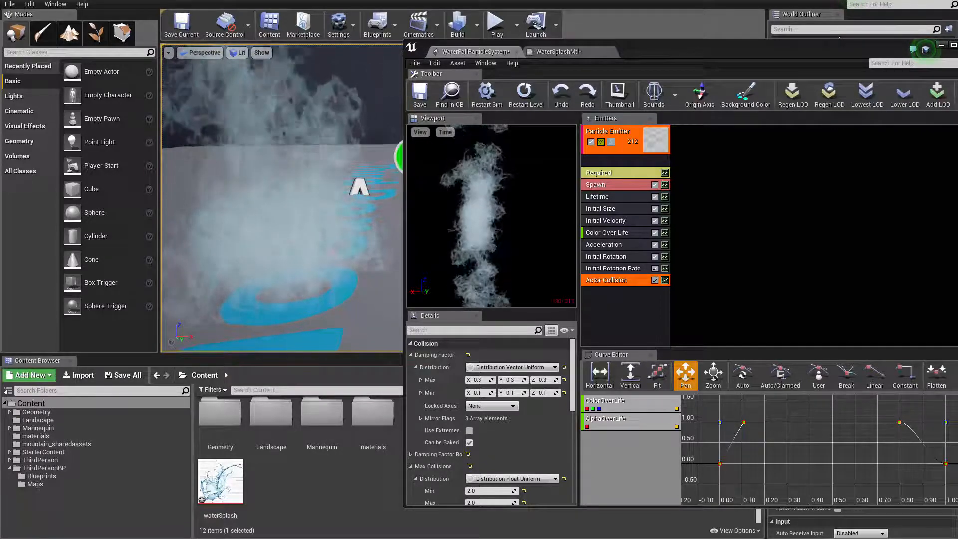
right_click_drag(377, 326, 305, 338)
key("s")
key("d")
key("w")
key("w")
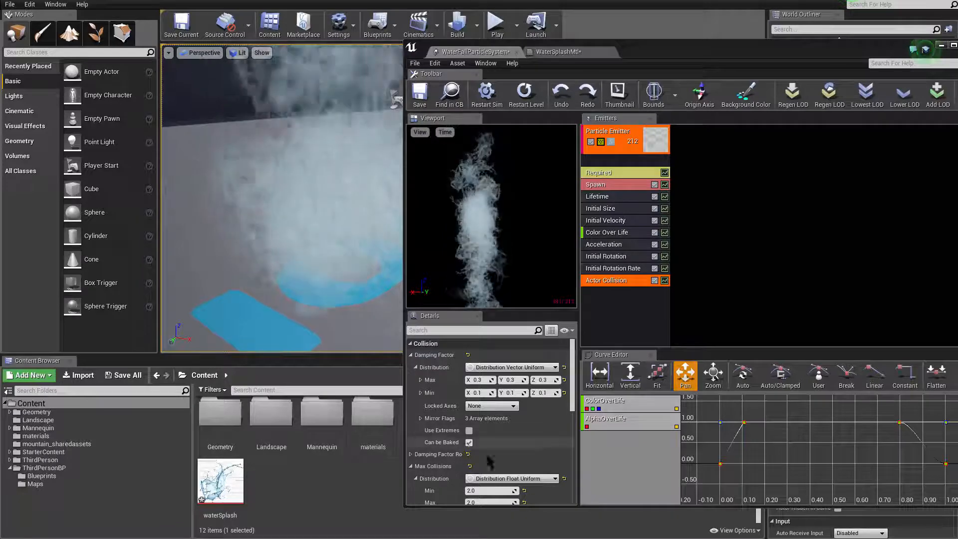
scroll(446, 428, "down", 4)
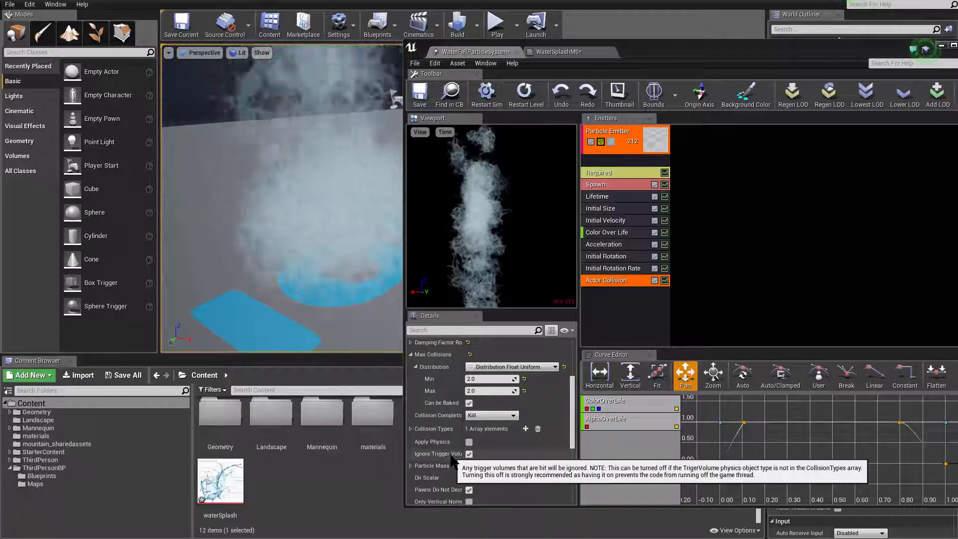
scroll(451, 457, "down", 1)
right_click(612, 309)
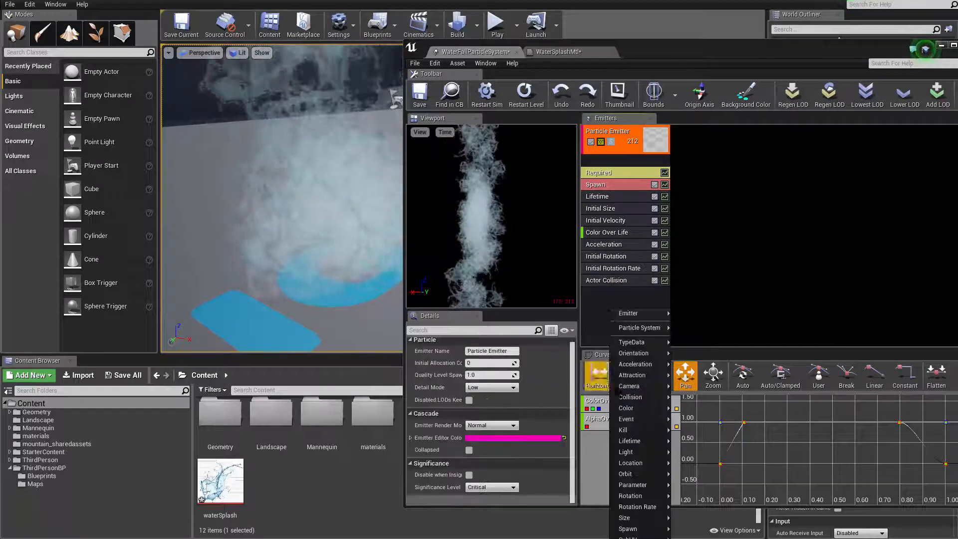
mouse_move(639, 327)
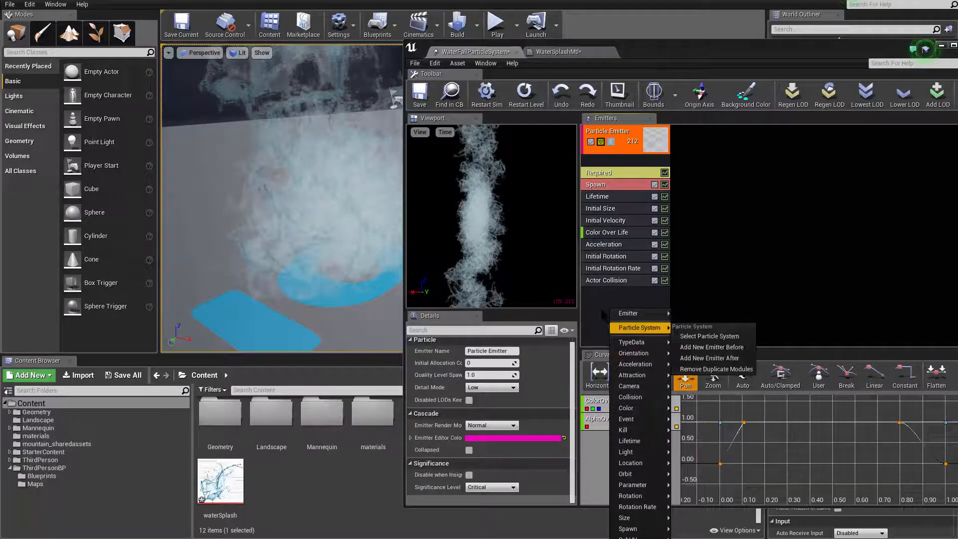
left_click(595, 309)
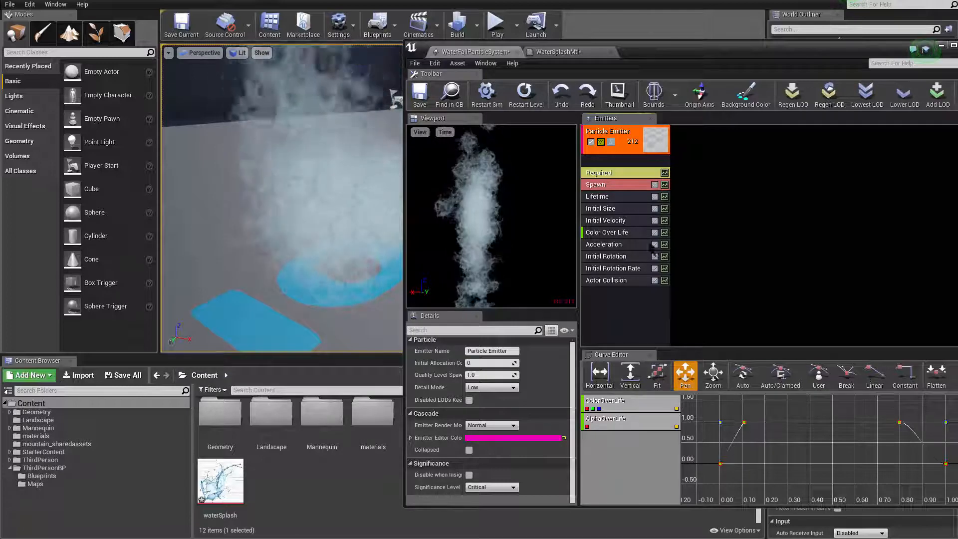
left_click(268, 505)
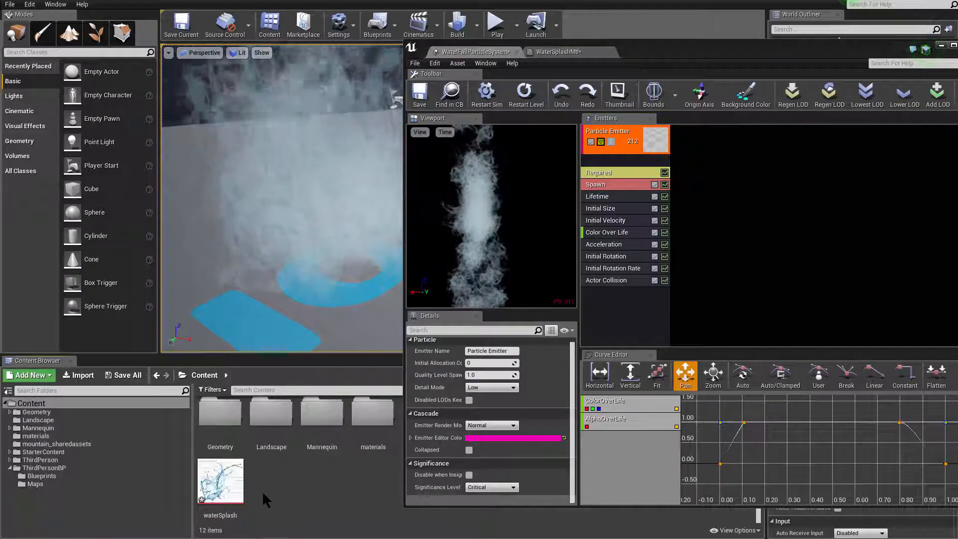
right_click(633, 307)
mouse_move(669, 427)
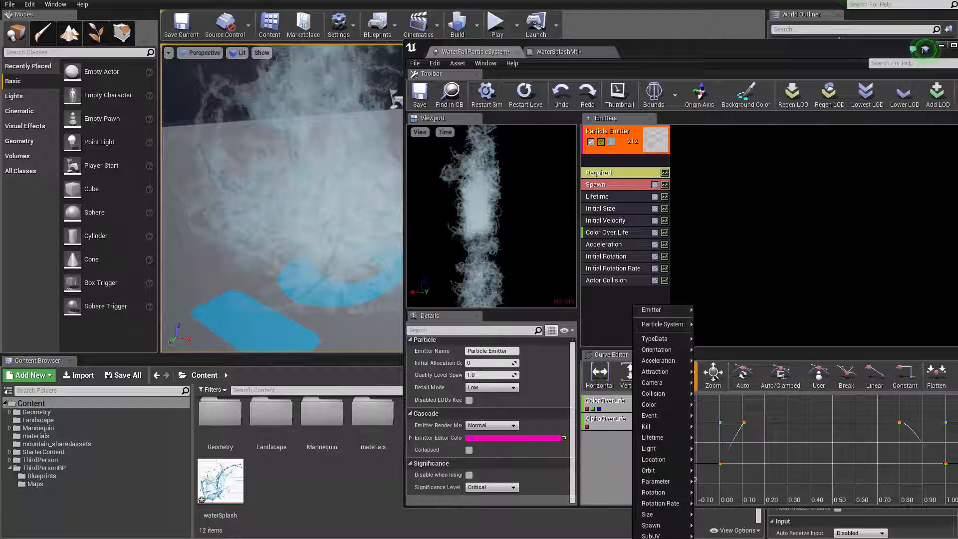
key("Escape")
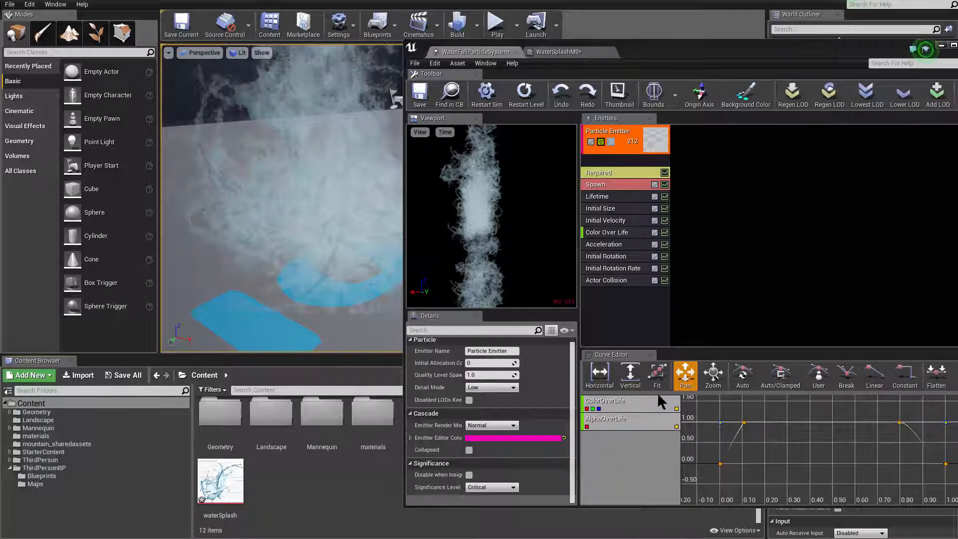
right_click(628, 313)
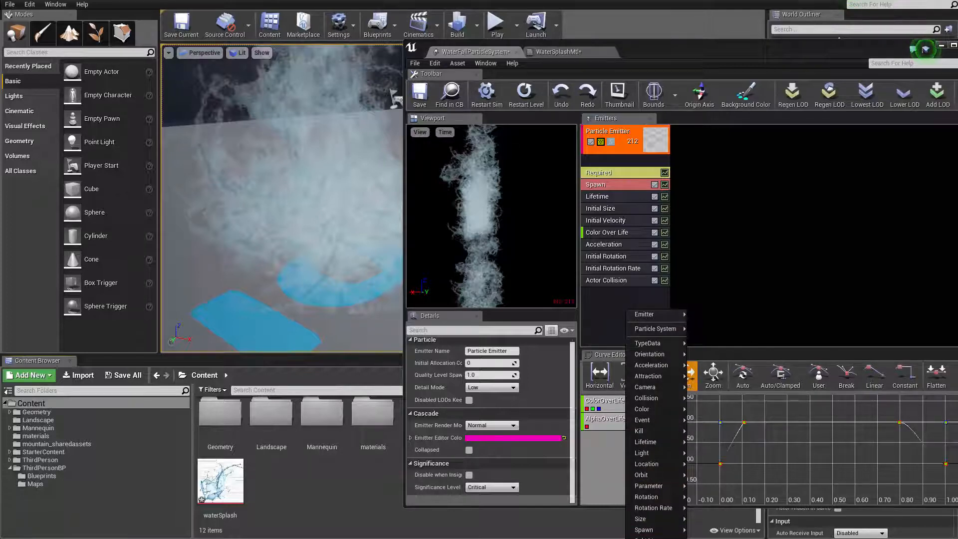
left_click(609, 319)
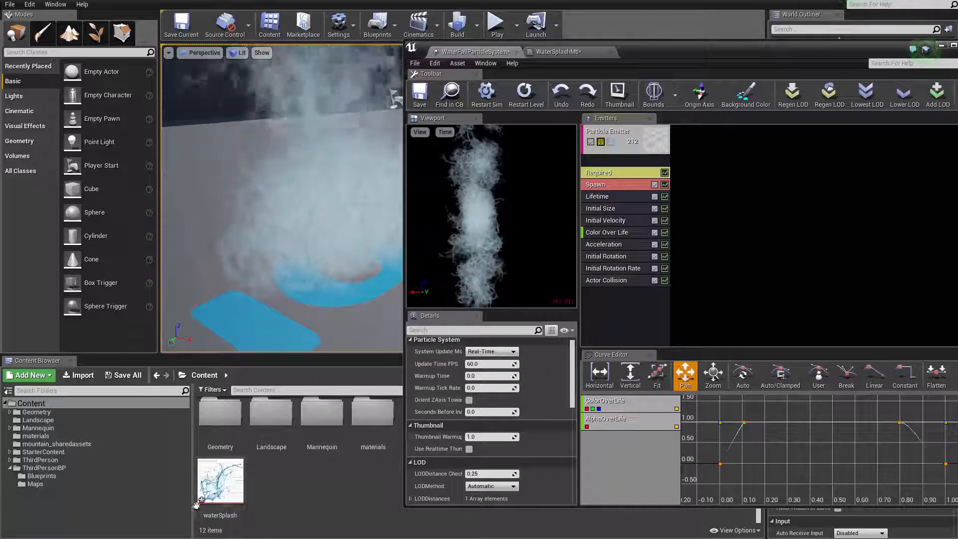
Add a Particle Speed node to the WaterSplashMtl graph and place it below the Particle Color and Multiply nodes
left_click_drag(699, 51, 651, 59)
left_click(574, 55)
left_click(242, 479)
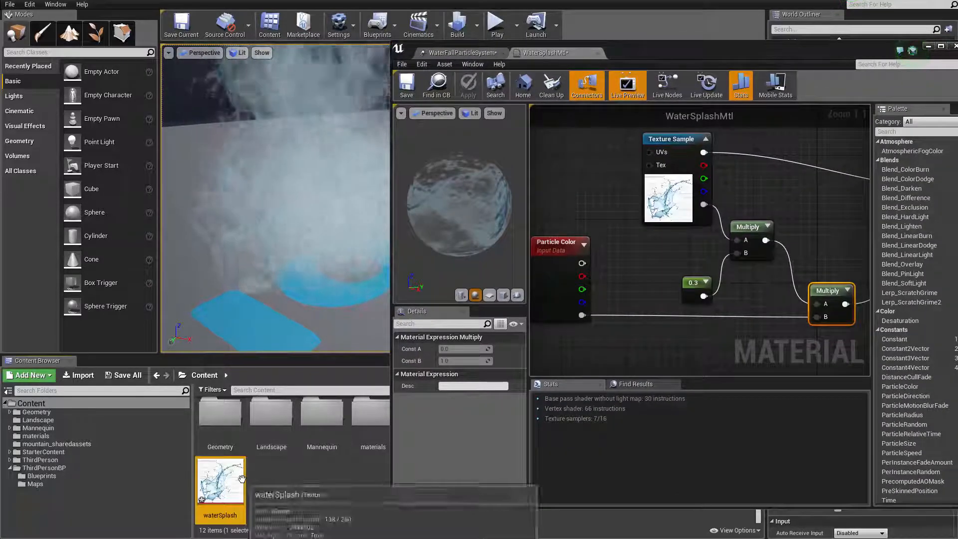
left_click(309, 492)
right_click_drag(633, 279, 667, 206)
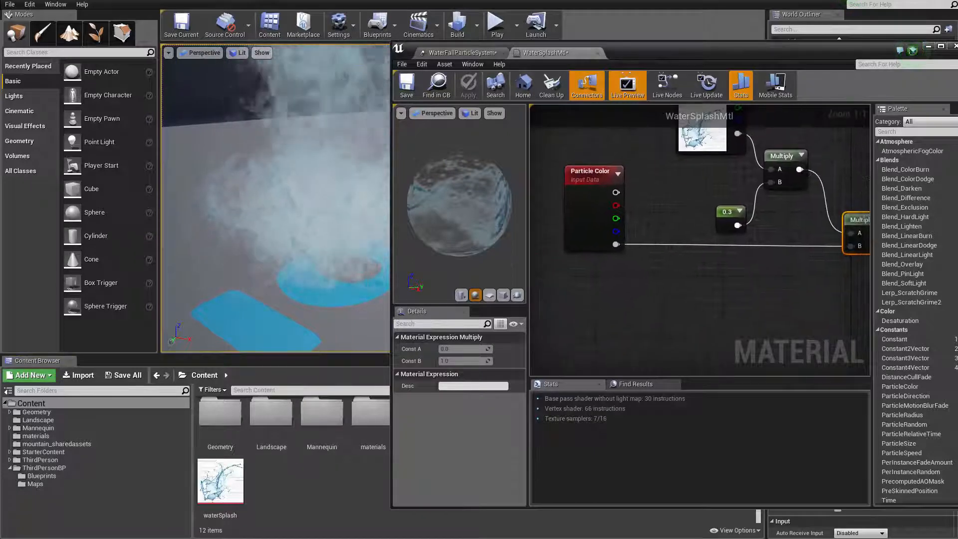
right_click(635, 285)
type("PARTIC")
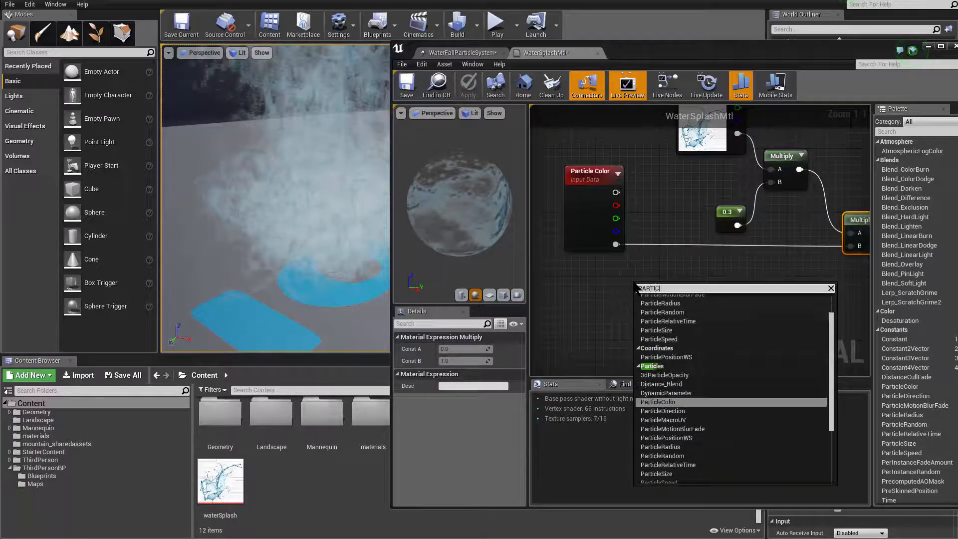
key("Up")
key("Up")
key("Up")
key("Up")
key("Up")
key("Up")
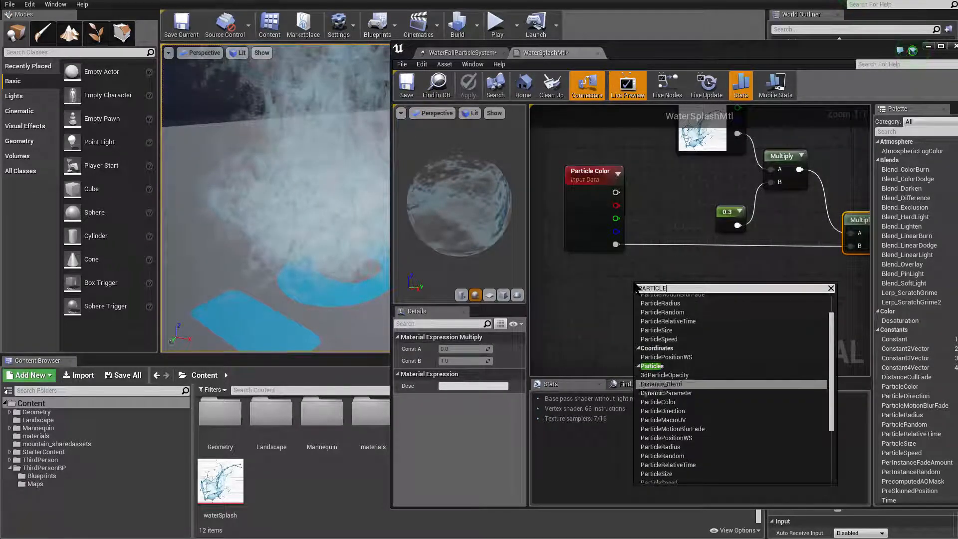
key("Return")
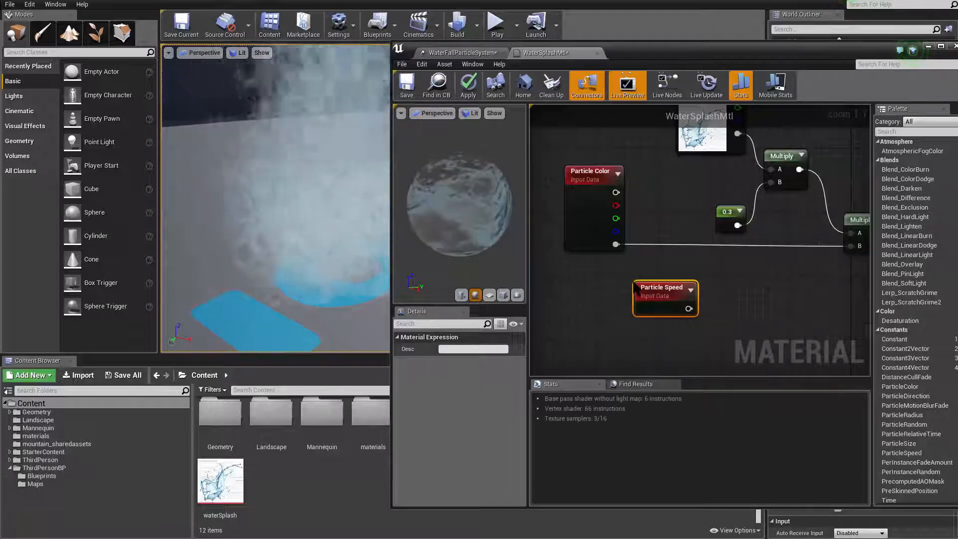
left_click_drag(635, 287, 669, 322)
right_click_drag(705, 322, 624, 306)
left_click_drag(624, 306, 657, 299)
right_click_drag(705, 291, 690, 288)
Add a Clamp node with the 0 to 1 range and feed the Particle Speed output into it
right_click(711, 281)
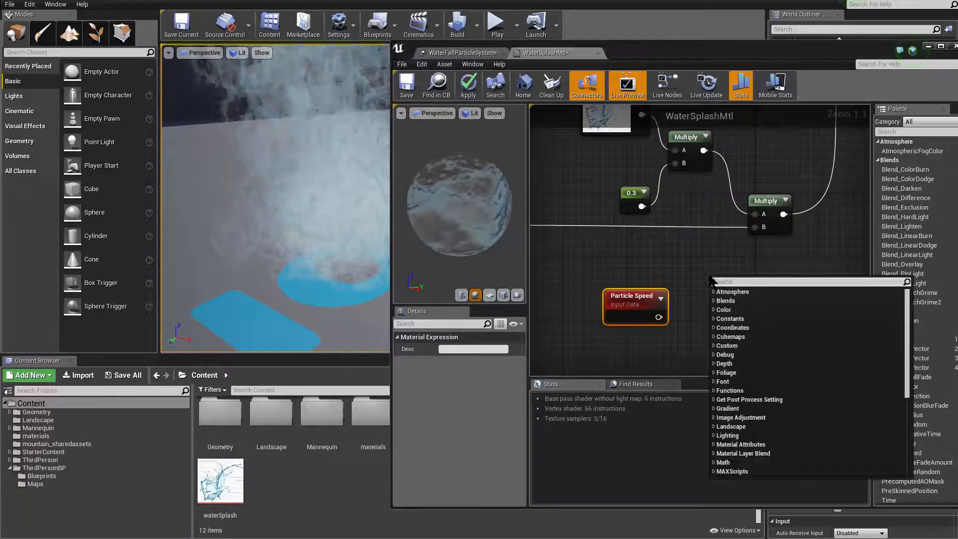
type("clamp")
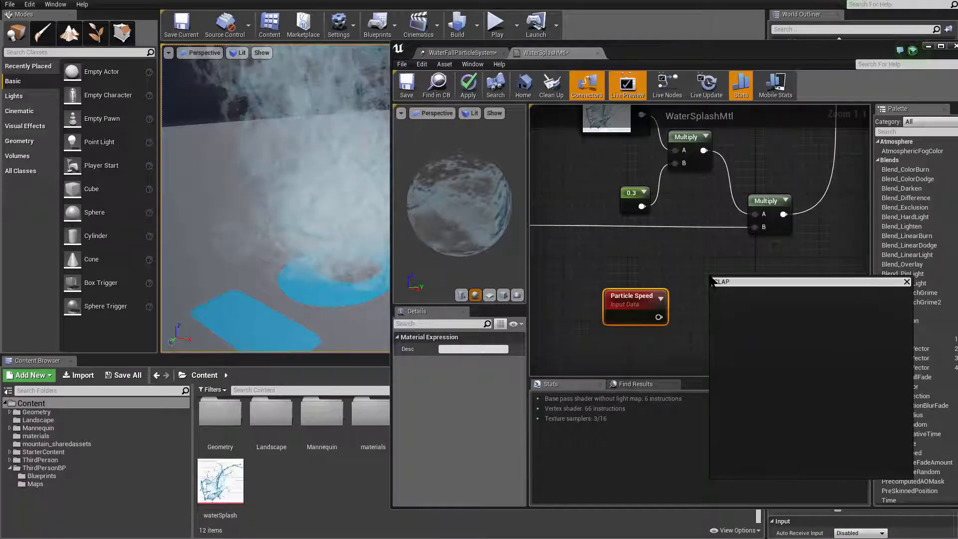
key("Return")
left_click_drag(659, 317, 718, 295)
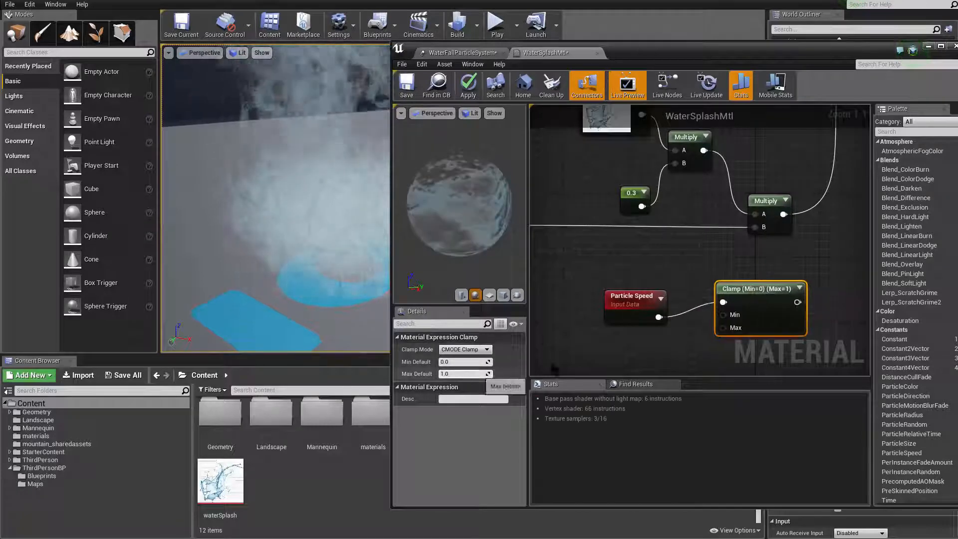
Add a Multiply node near the material's result node, feeding its A from the final opacity Multiply and its B from the Clamp
right_click_drag(664, 251, 533, 280)
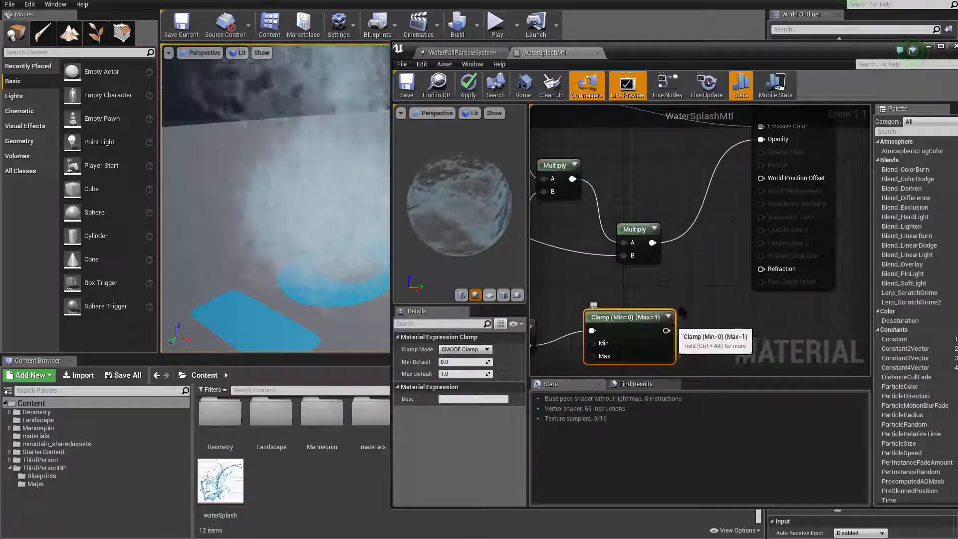
left_click(701, 249)
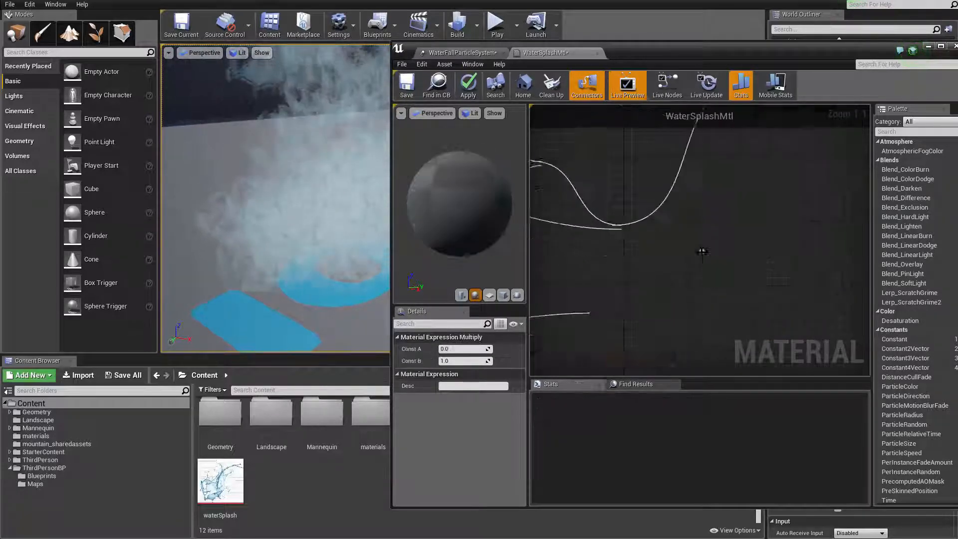
left_click_drag(650, 243, 709, 272)
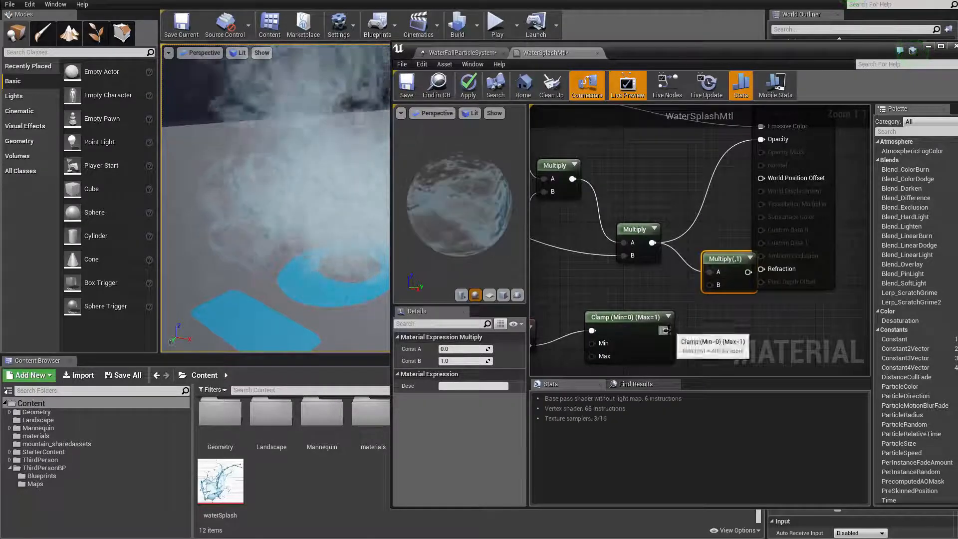
left_click_drag(666, 330, 710, 286)
right_click_drag(734, 310, 694, 374)
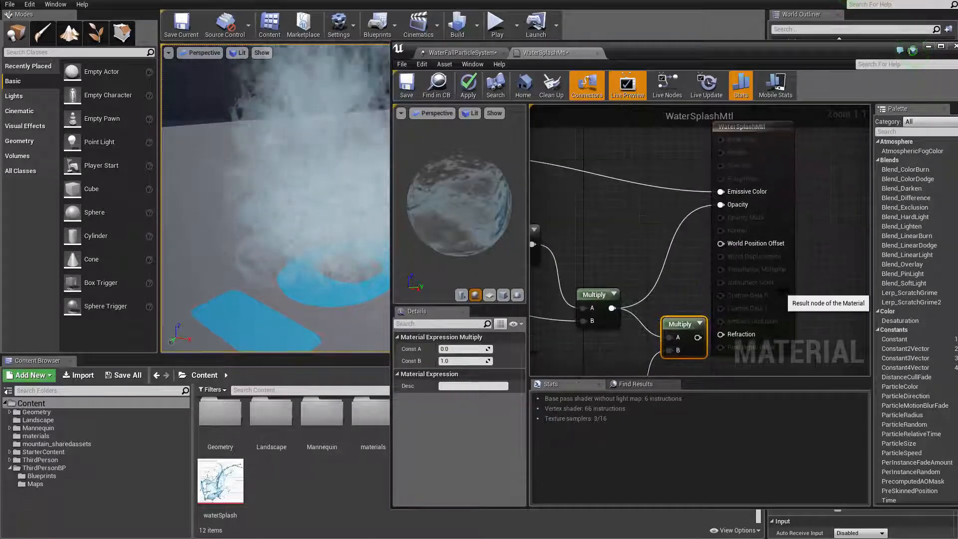
Connect the last Multiply's output to the material's Opacity input and line that node up with the preceding Multiply
left_click_drag(780, 287, 836, 287)
left_click_drag(698, 337, 777, 208)
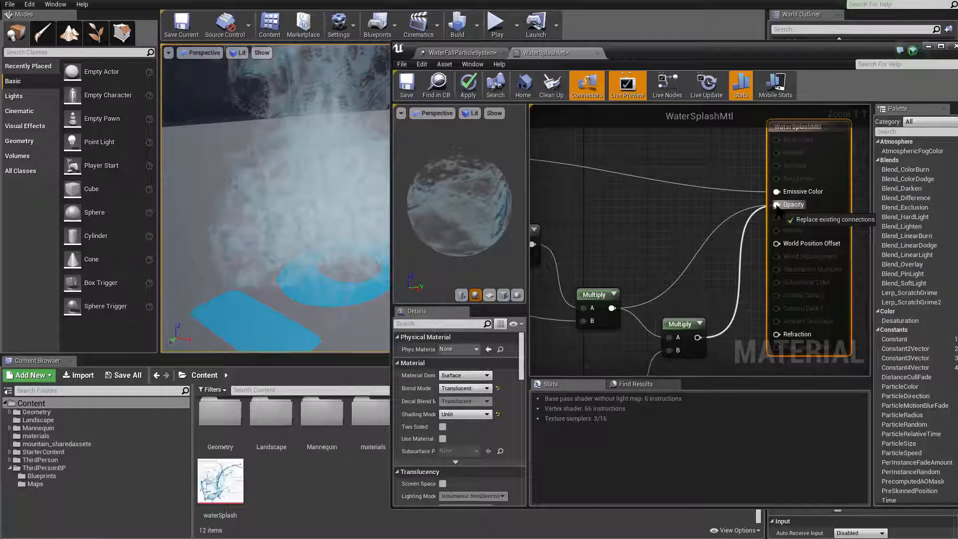
left_click_drag(778, 209, 778, 206)
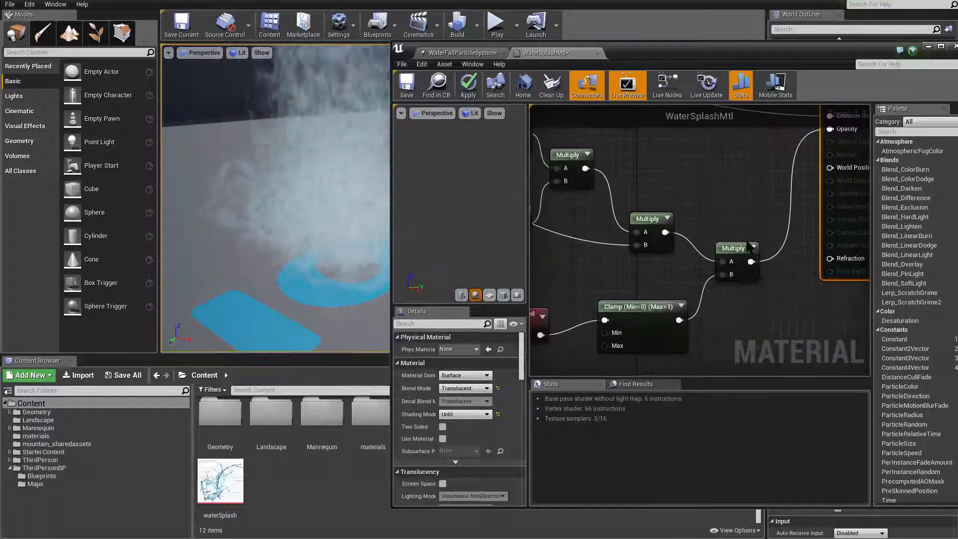
left_click(744, 222)
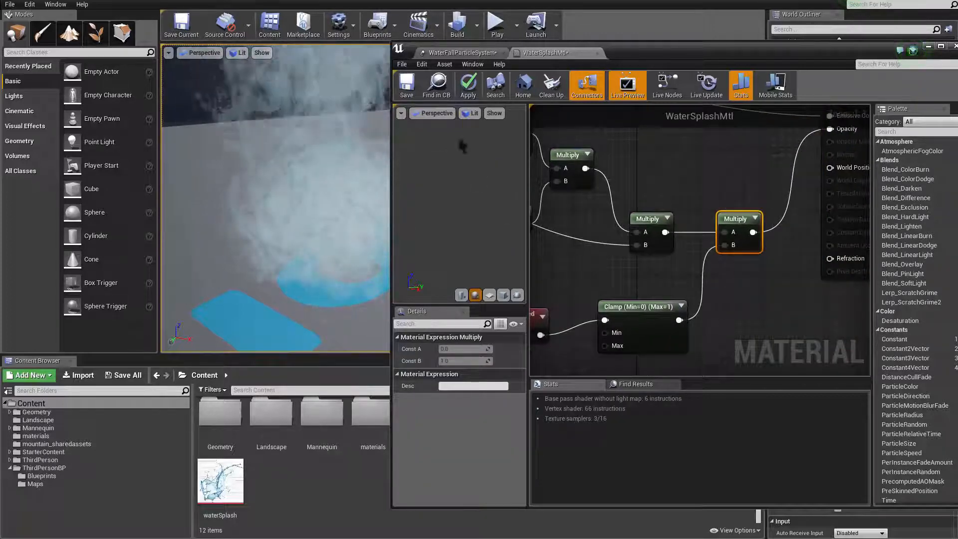
Apply and save WaterSplashMtl, check the splash in the level, and save WaterFallParticleSystem
left_click(468, 85)
left_click(407, 84)
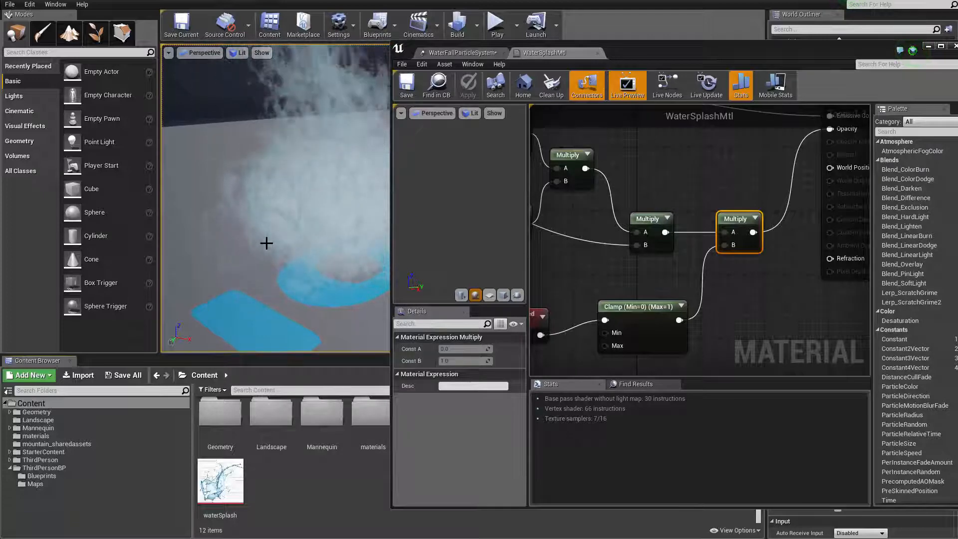
mouse_move(282, 255)
right_mouse_down()
mouse_move(200, 253)
mouse_move(350, 260)
mouse_move(269, 256)
mouse_move(281, 255)
right_mouse_up()
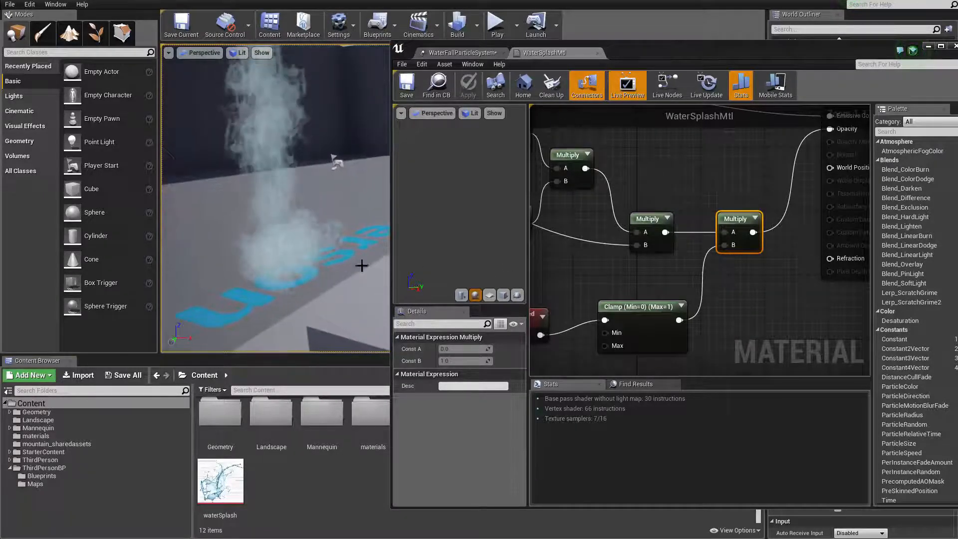
left_click(460, 52)
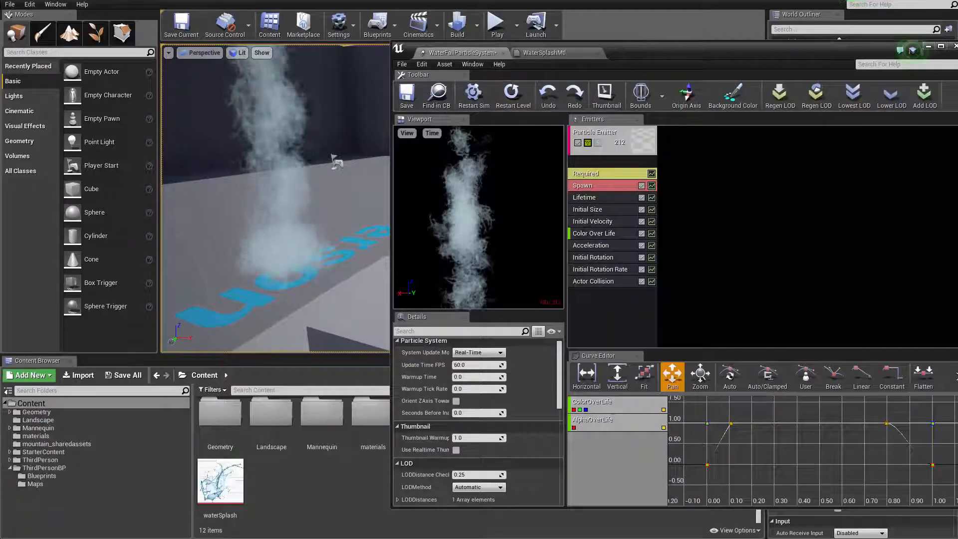
key("ctrl+s")
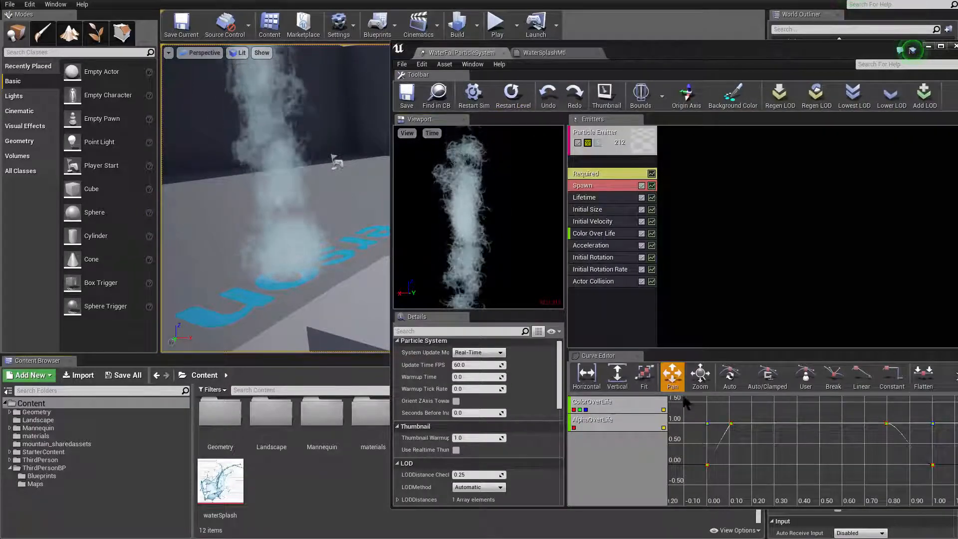
Set the emitter's particle Lifetime to a minimum of 2 and a maximum of 4
left_click(605, 198)
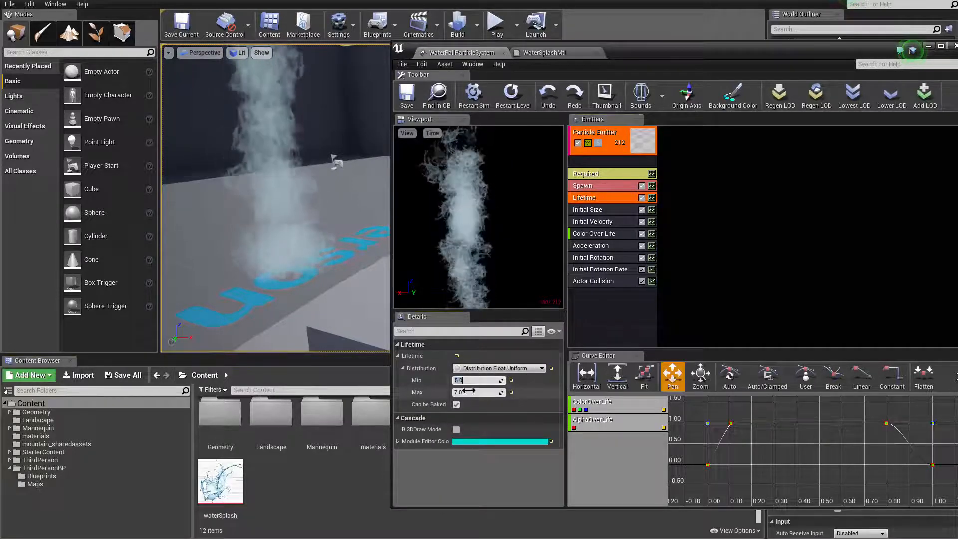
type("3")
key("Tab")
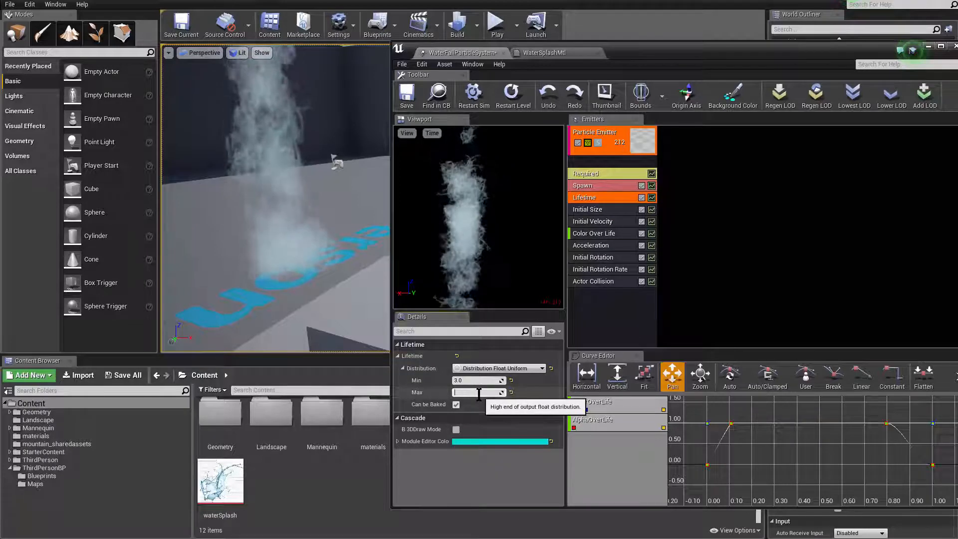
key("Return")
left_click(472, 380)
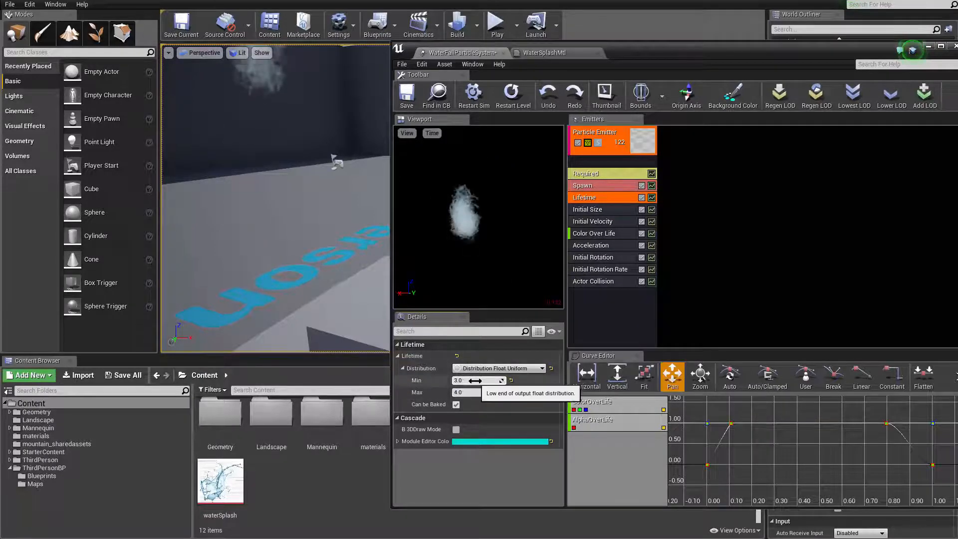
type("2")
key("Return")
left_click(599, 304)
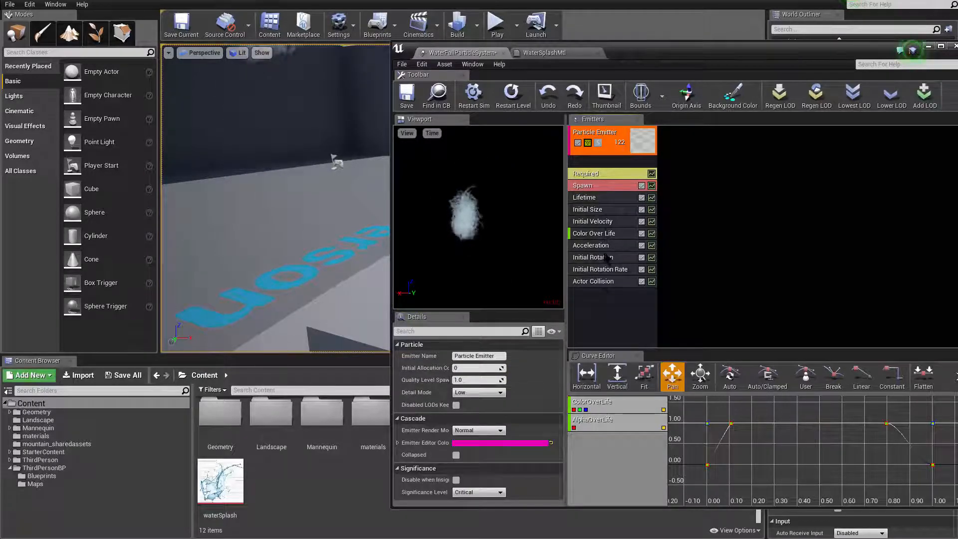
Set the Actor Collision Damping Factor to a maximum of 0.5 and a minimum of 0.3 on all axes and inspect the waterfall in the level
left_click(602, 283)
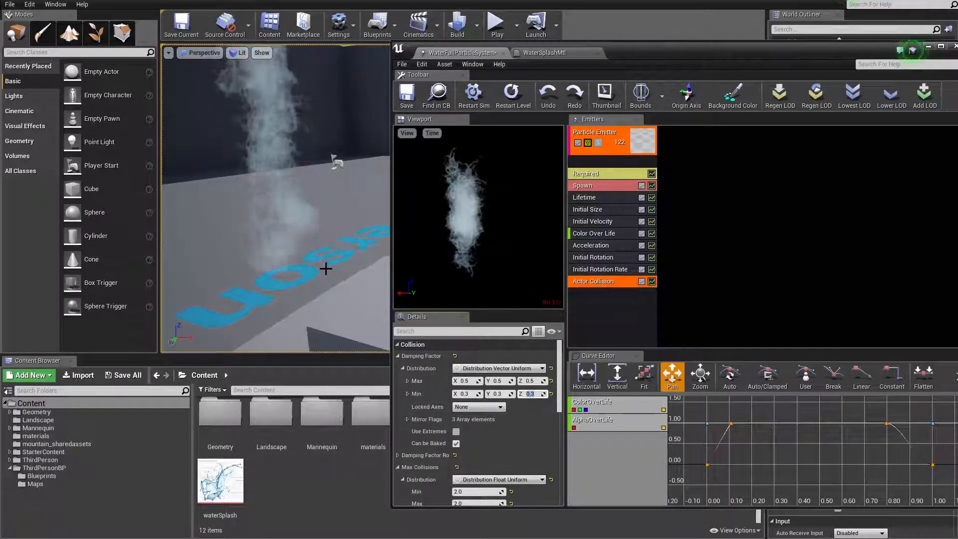
right_click_drag(335, 267, 295, 263)
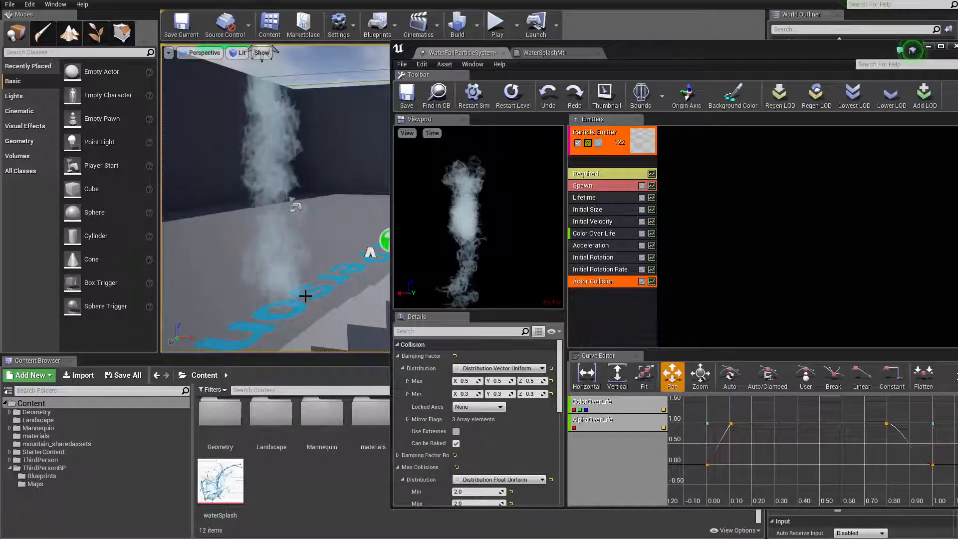
right_click_drag(305, 296, 295, 206)
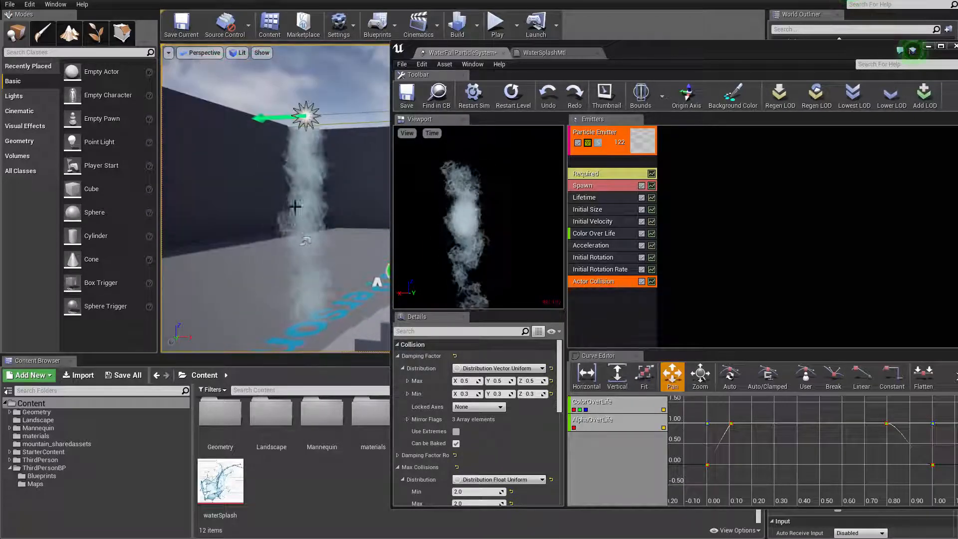
left_click(308, 120)
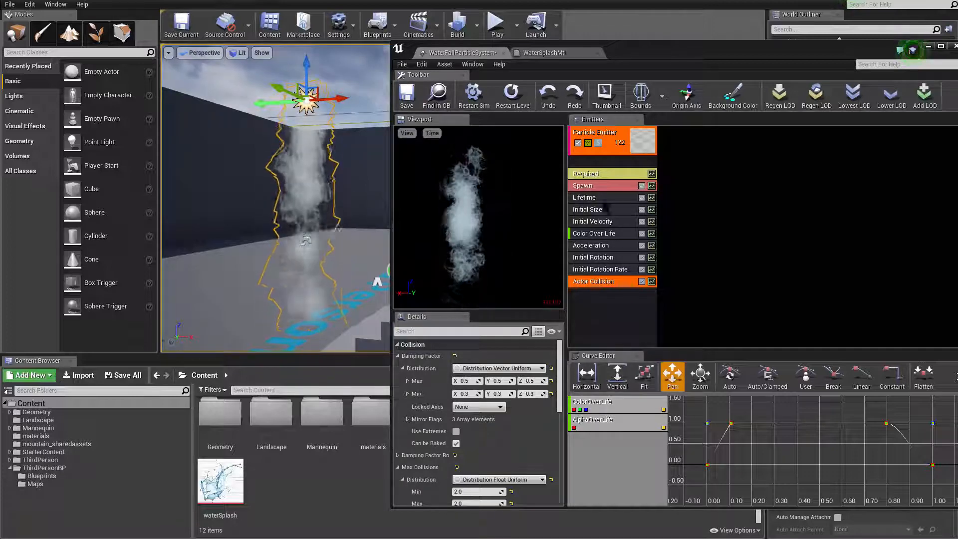
Add a second particle sprite emitter to the waterfall system beside the existing emitter
left_click(764, 234)
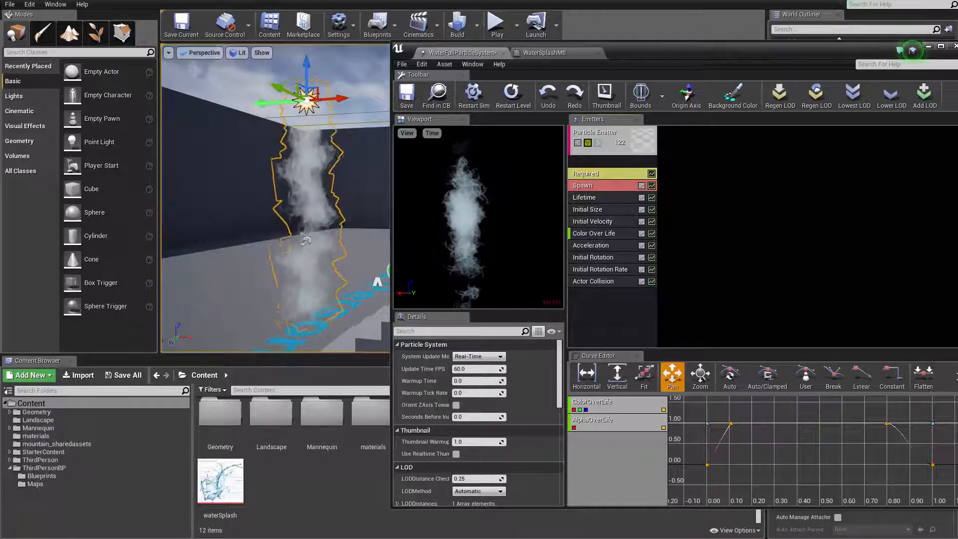
left_click(644, 142)
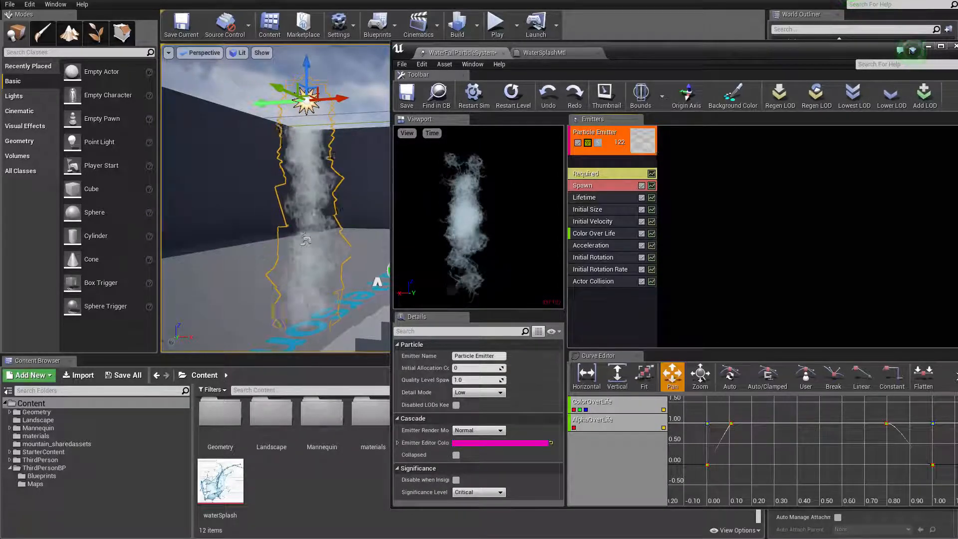
left_click(693, 147)
left_click(705, 156)
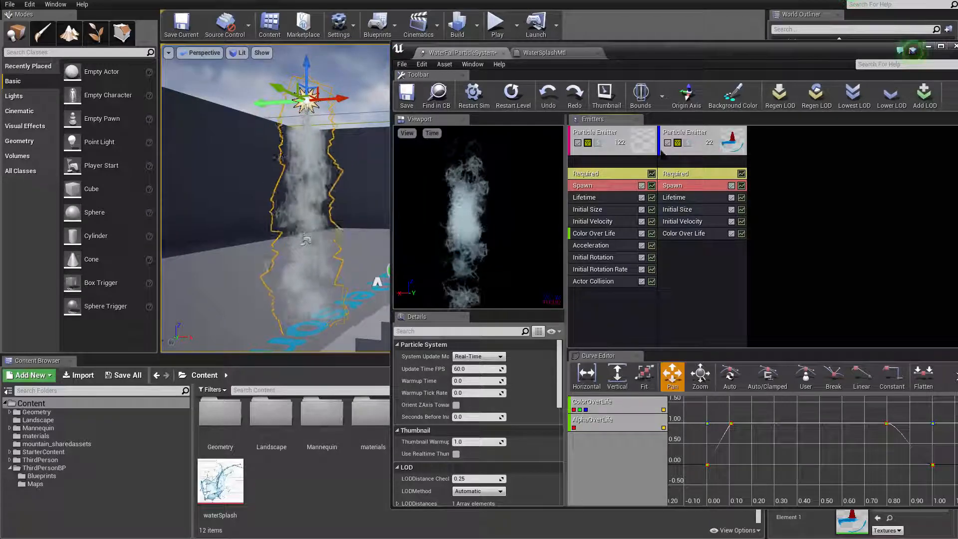
left_click(709, 161)
right_click(709, 161)
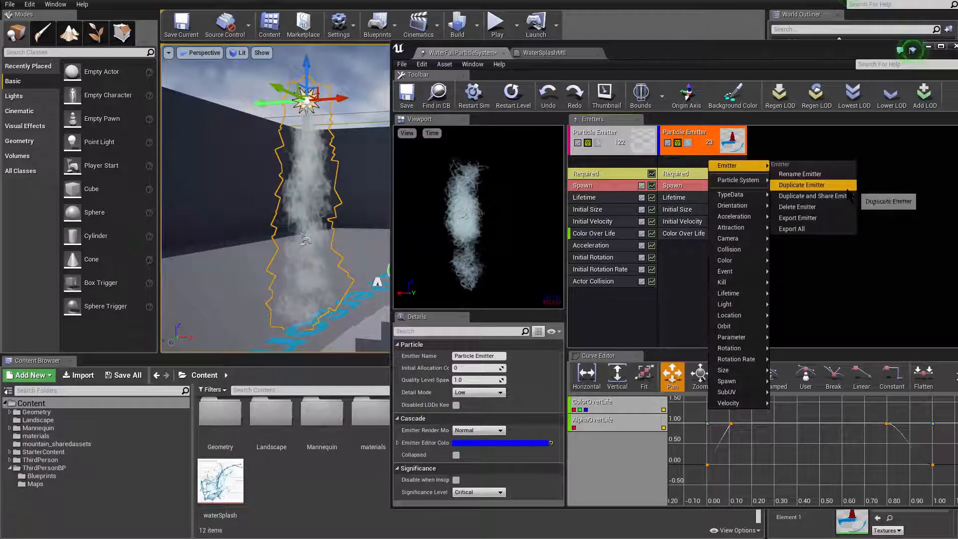
left_click(818, 260)
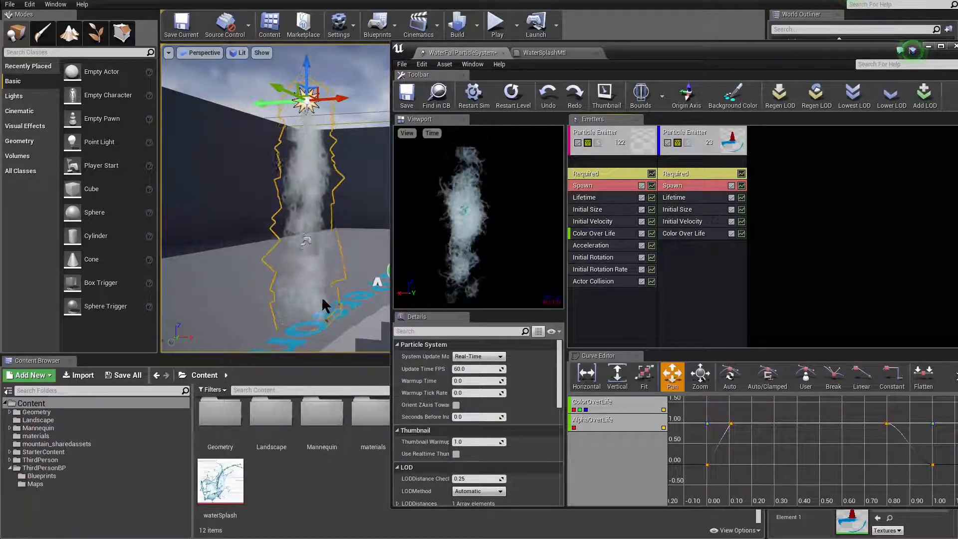
Create a new material in the Content folder and move the particle editor window off the asset list
right_click(310, 472)
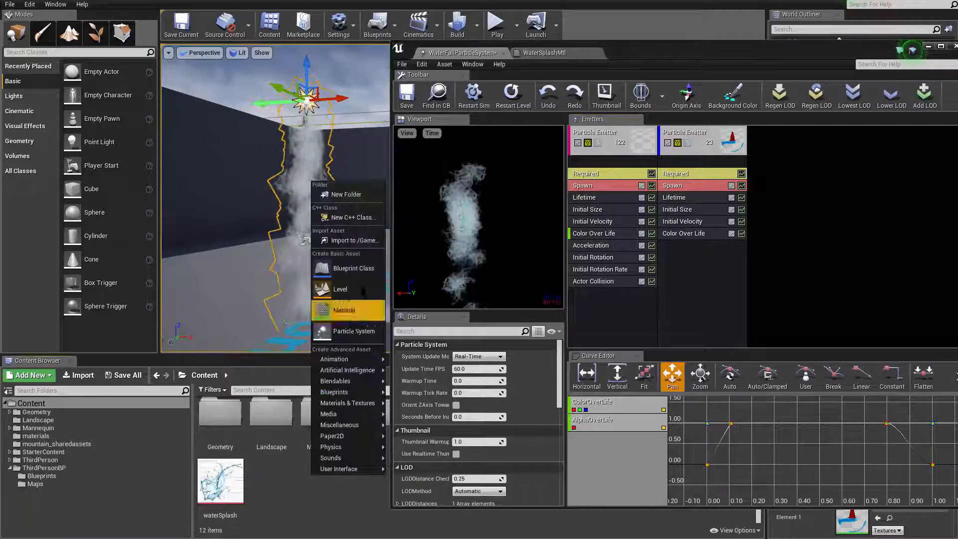
left_click(357, 329)
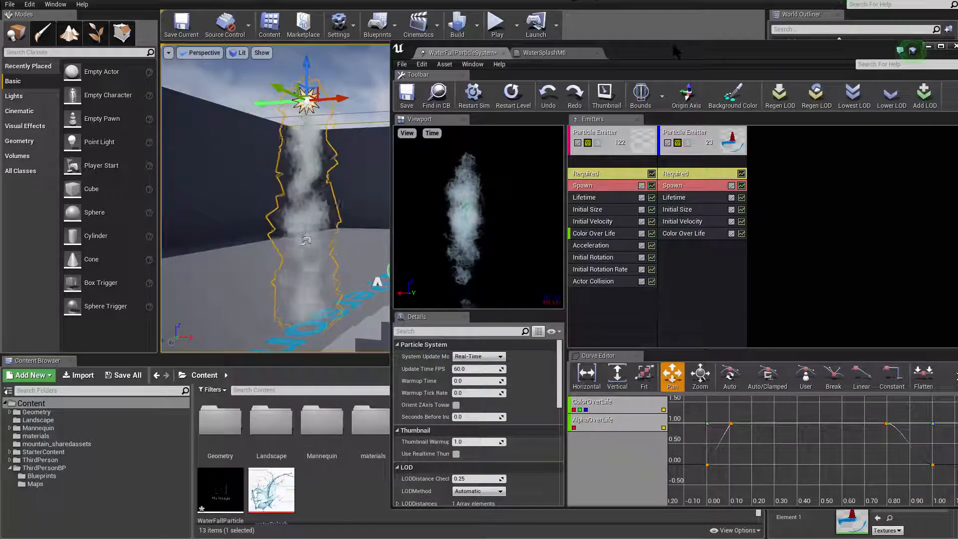
left_click_drag(673, 43, 957, 109)
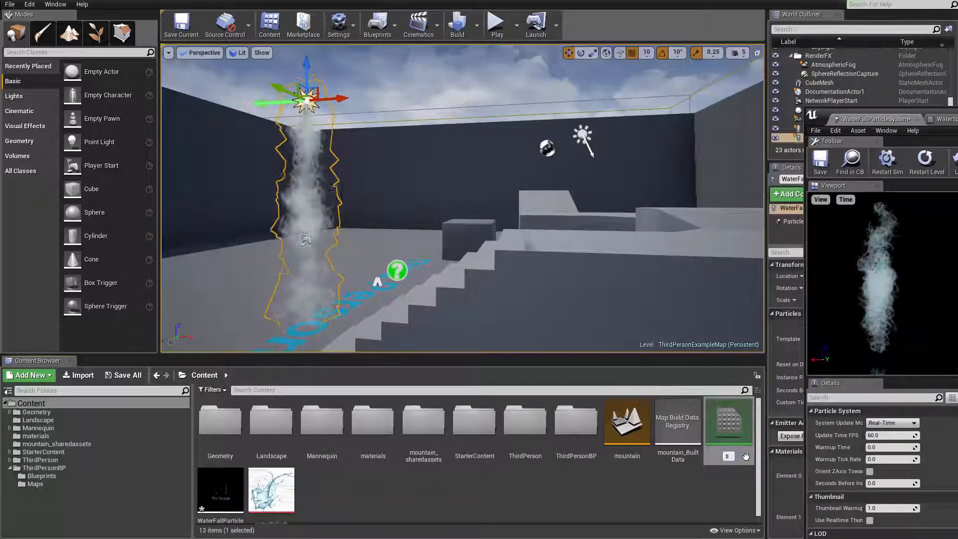
Name the new material WaterSplashSmallMtl
type("Splash")
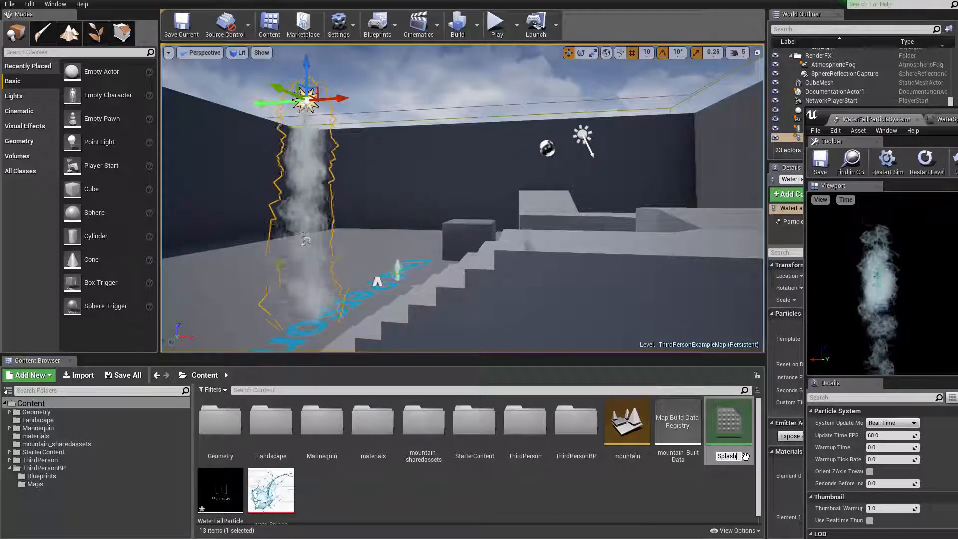
key("BackSpace")
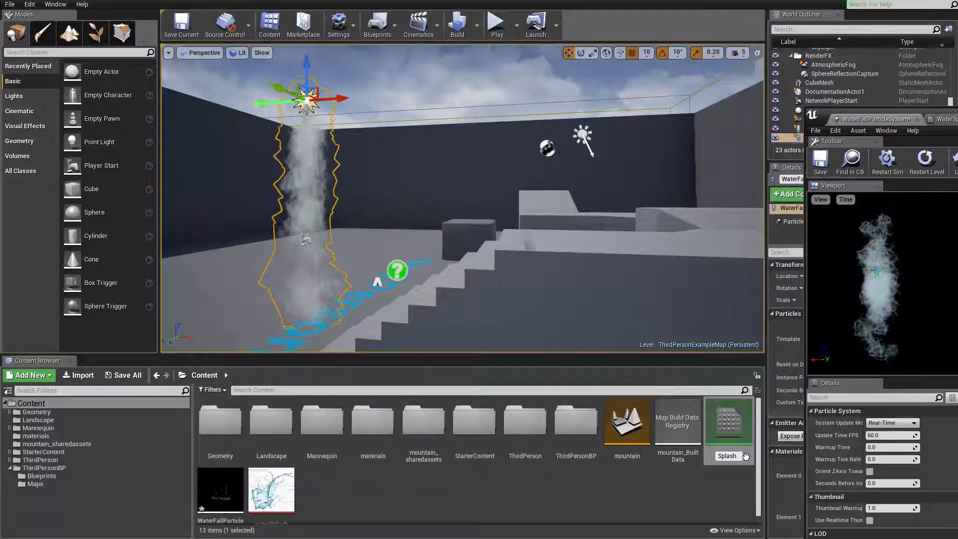
key("BackSpace")
key("BackSpace")
key("BackSpace")
key("BackSpace")
key("BackSpace")
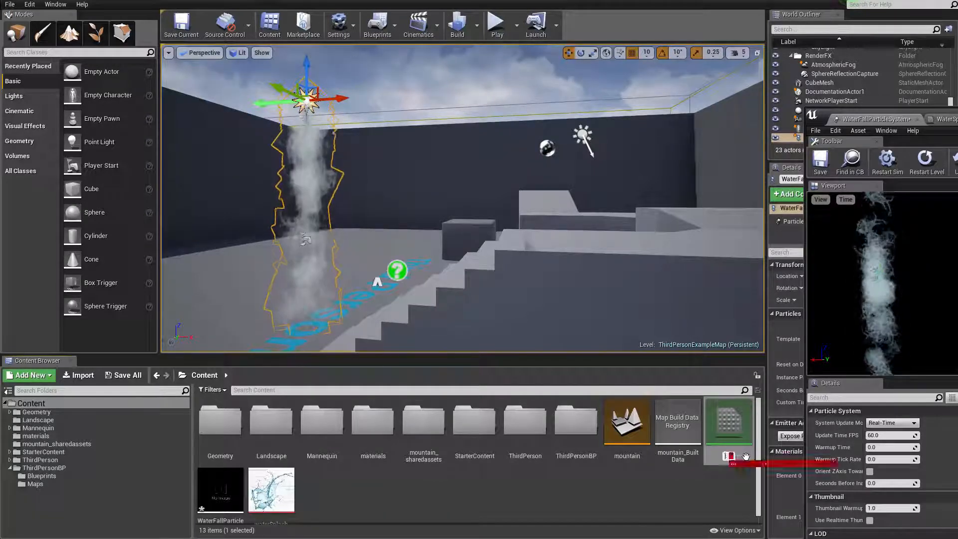
type("w")
key("BackSpace")
type("WaterSSpla")
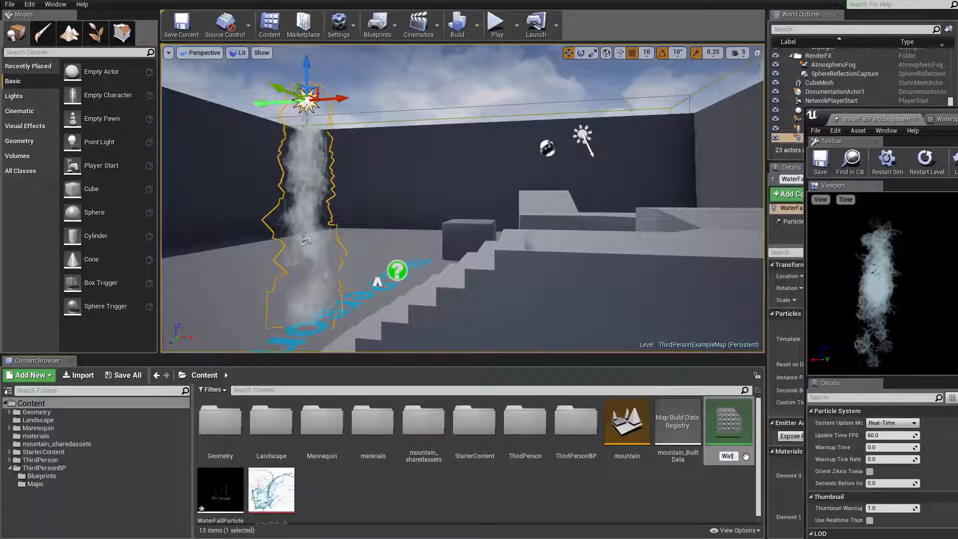
key("BackSpace")
key("BackSpace")
key("BackSpace")
key("BackSpace")
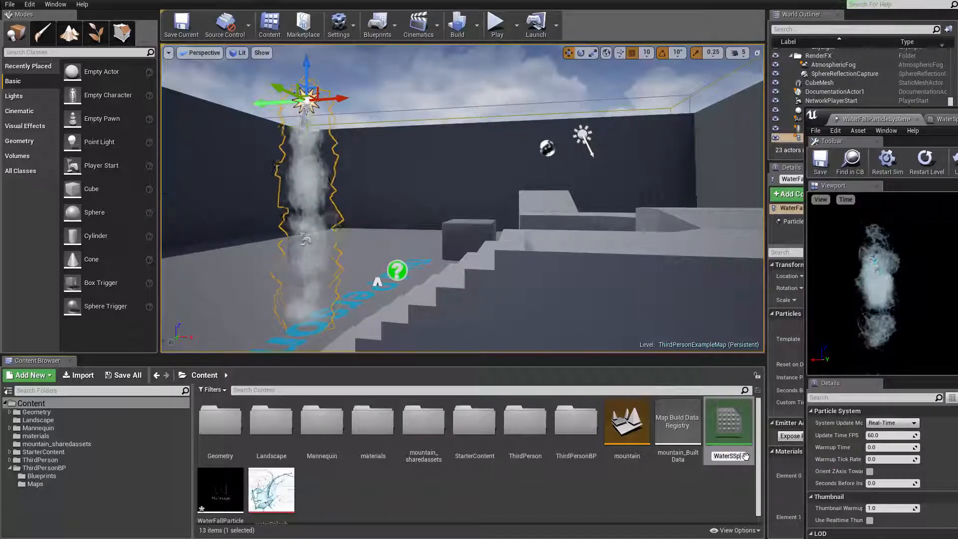
type("p")
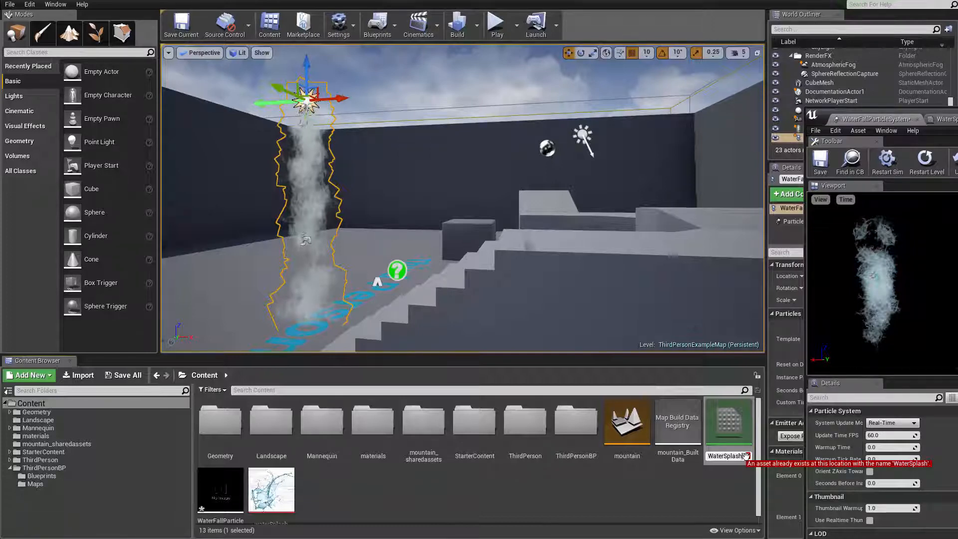
type("Sm")
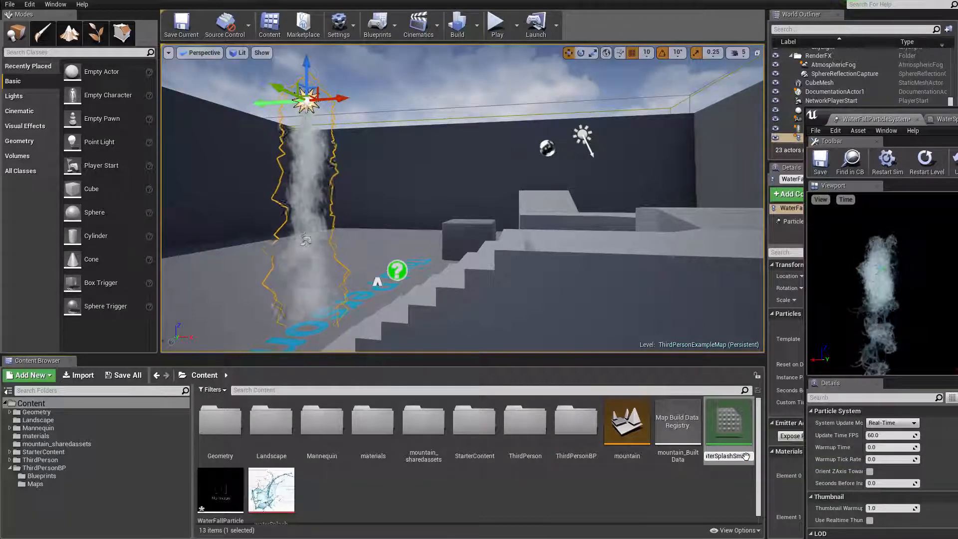
type("allMtl")
key("Return")
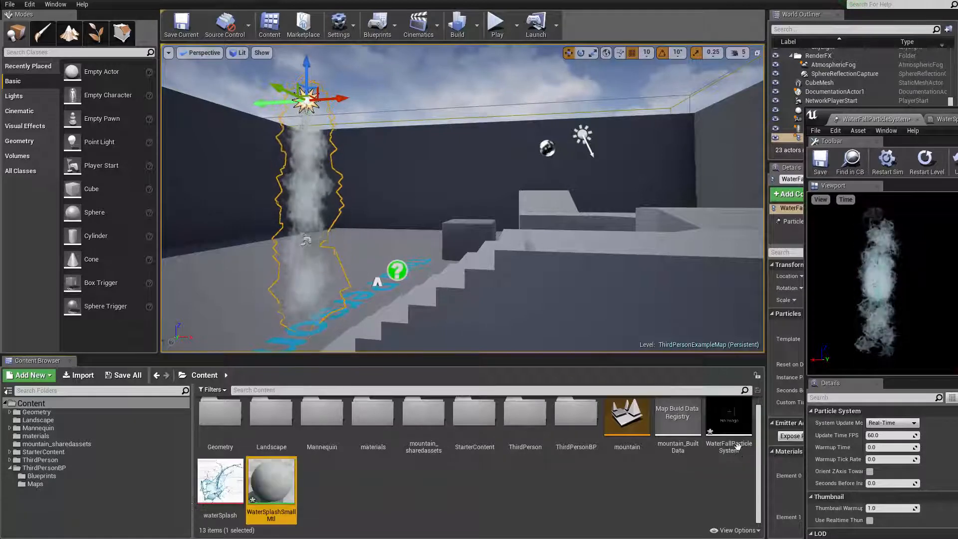
Open WaterSplashSmallMtl in the material editor and add a Constant3Vector node beside the main material node
double_click(271, 481)
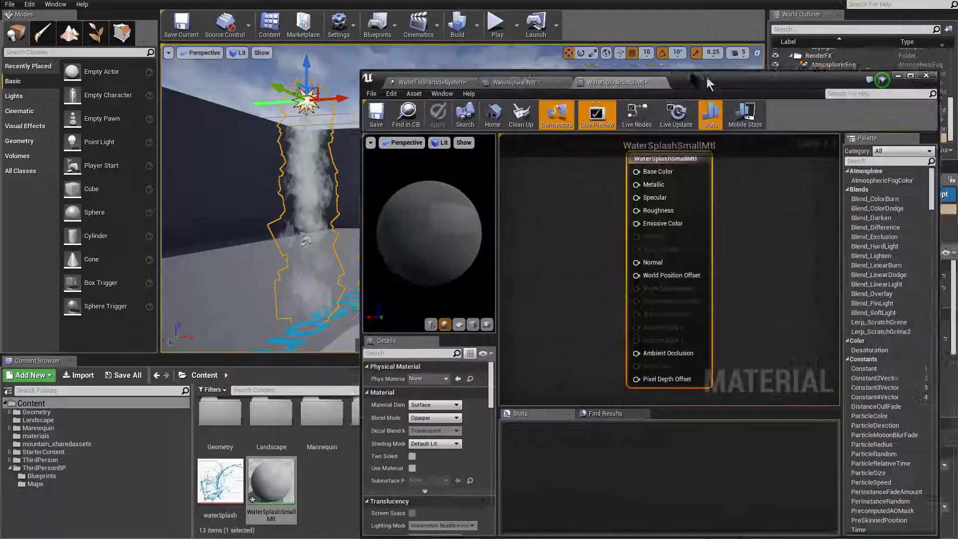
right_click_drag(554, 300, 564, 231)
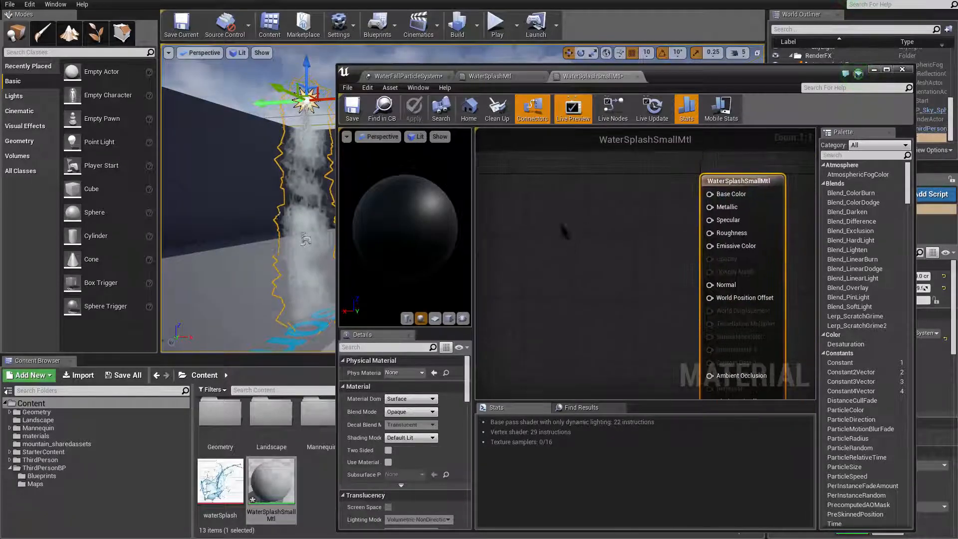
left_click(582, 190)
left_click_drag(584, 195, 559, 220)
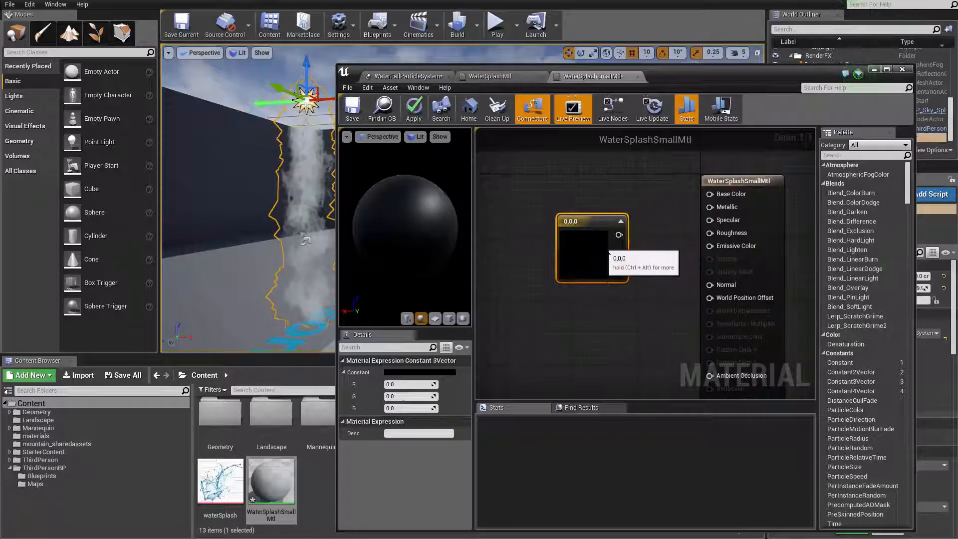
Set the Constant3Vector's color to a pale blue of 0.657, 0.755, 0.77
left_click(445, 374)
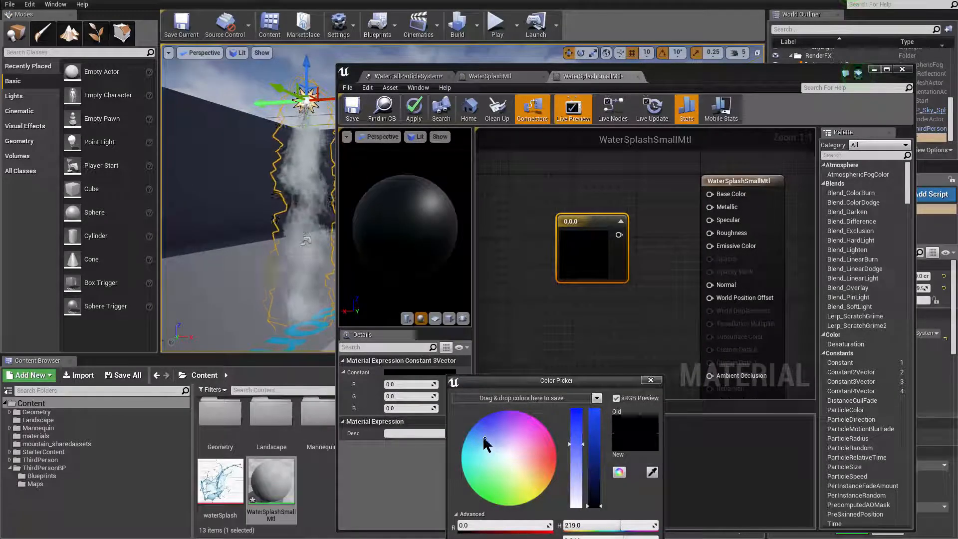
left_click(577, 498)
left_click(502, 457)
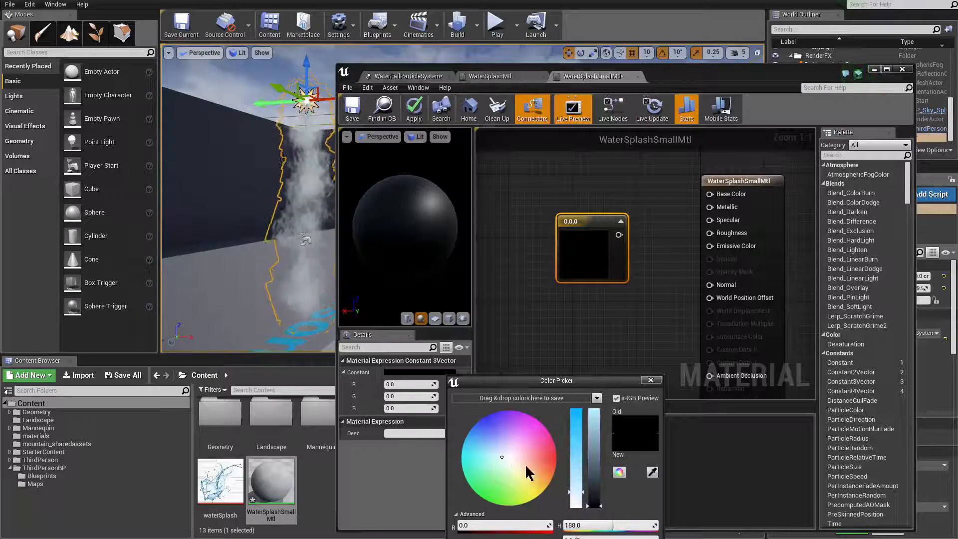
left_click_drag(594, 504, 590, 431)
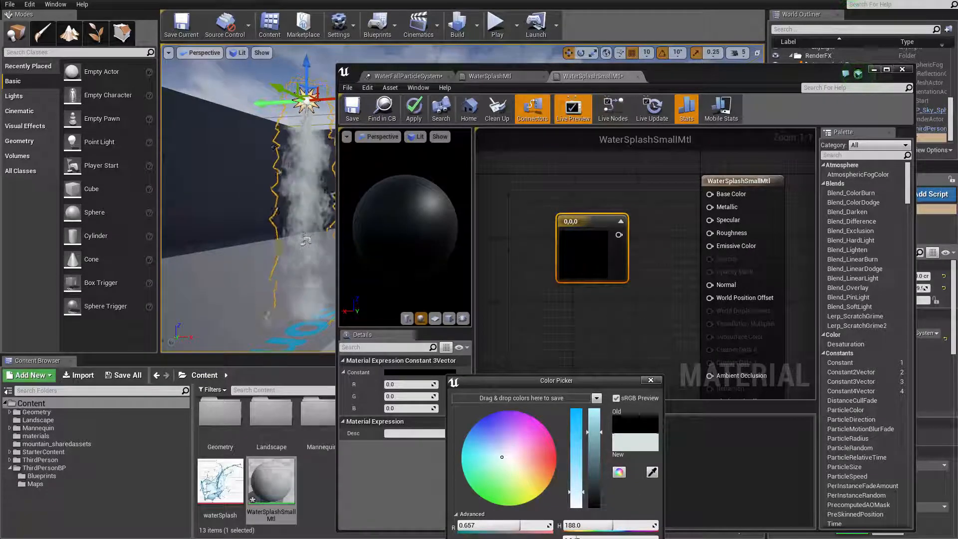
left_click(601, 354)
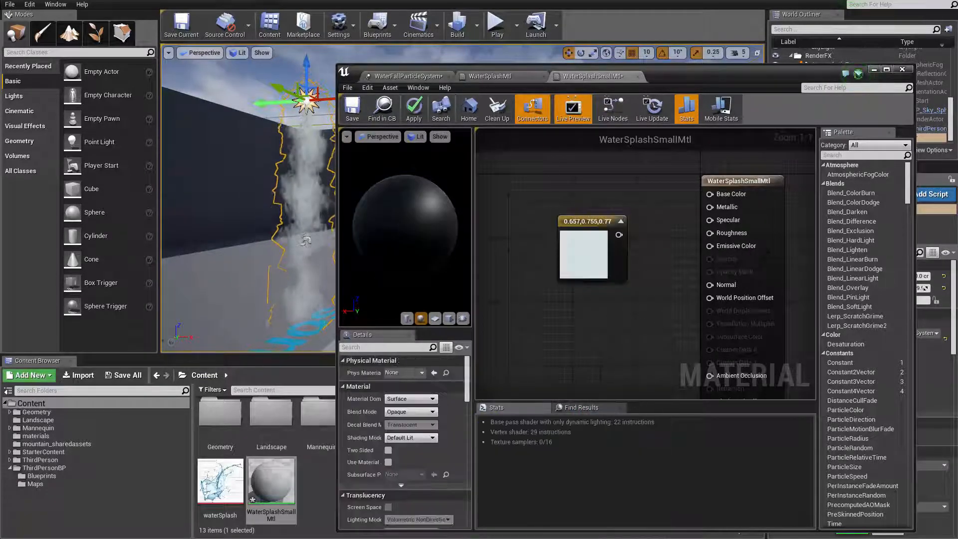
Set the shading model to Unlit, connect the color vector to Emissive Color, and apply and save the material
left_click(411, 437)
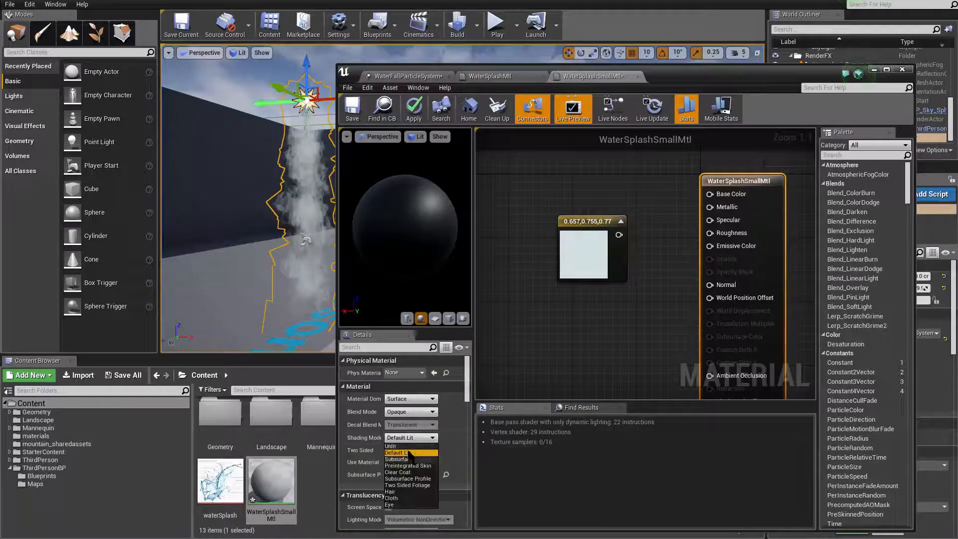
left_click(406, 445)
right_click_drag(584, 326, 501, 307)
left_click_drag(535, 216, 630, 229)
right_click_drag(549, 319, 627, 280)
left_click(418, 113)
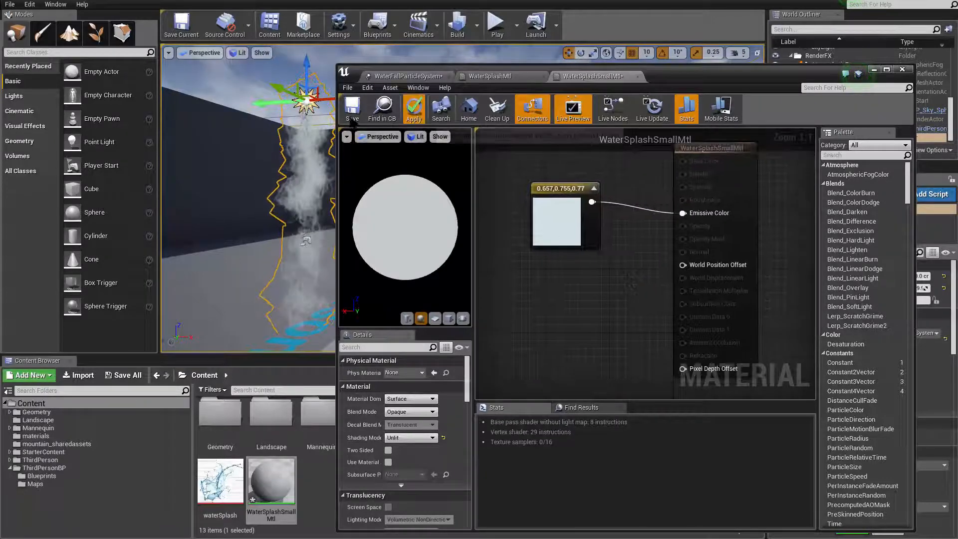
left_click(352, 116)
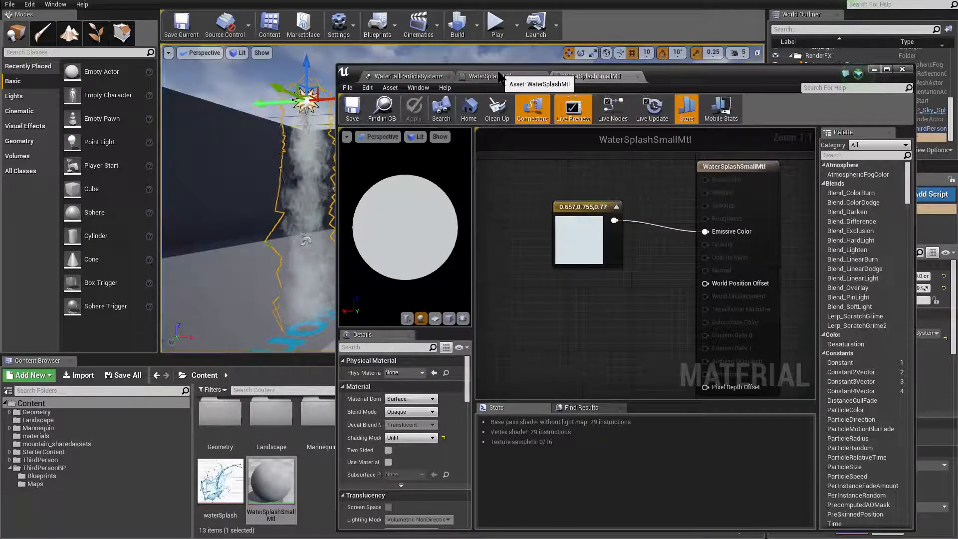
Return to the waterfall particle system and assign WaterSplashSmallMtl to the second emitter's Required module
left_click(492, 76)
left_click(408, 76)
right_click(788, 230)
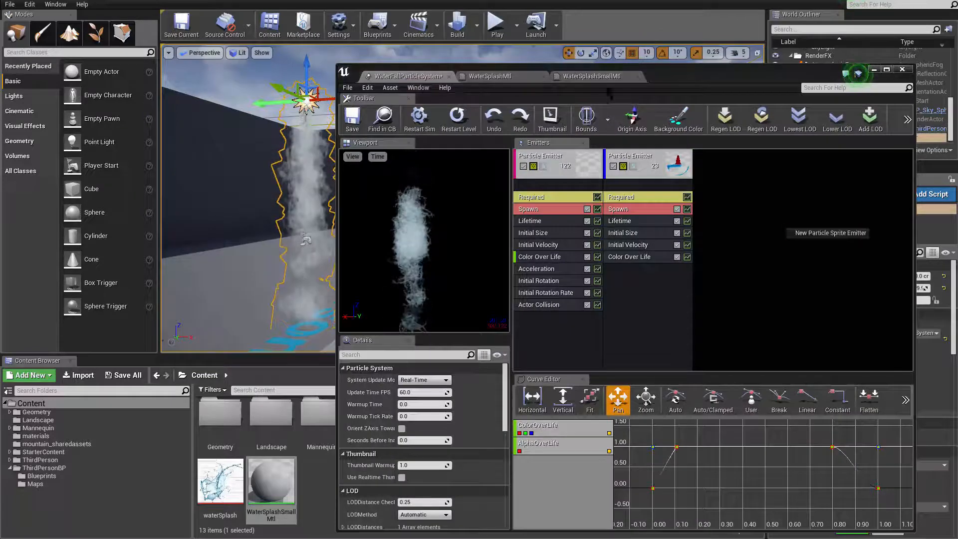
left_click_drag(683, 78, 756, 77)
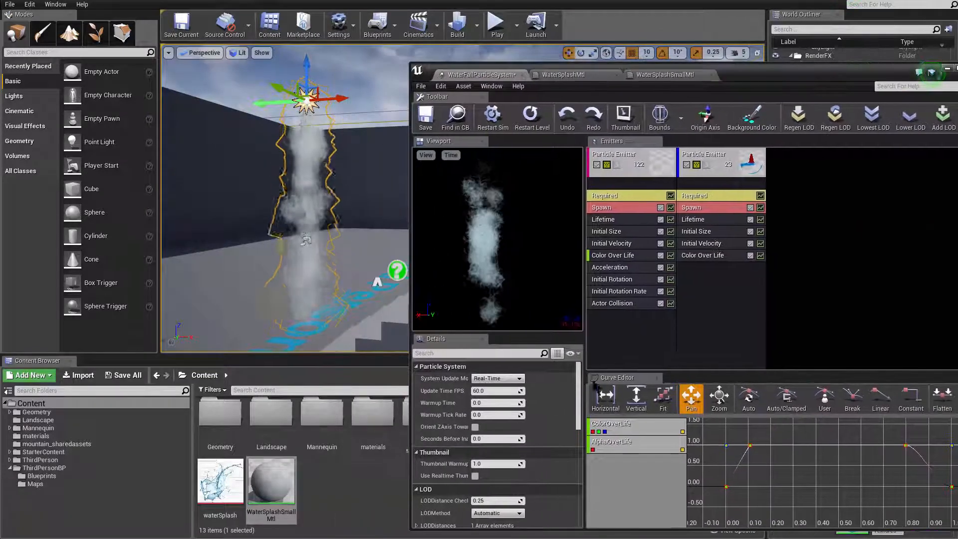
left_click(716, 195)
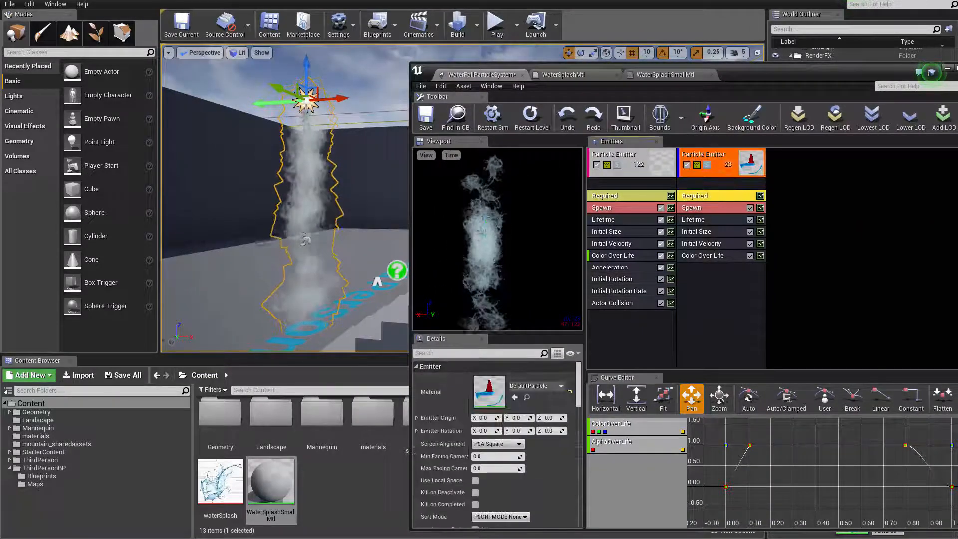
left_click_drag(628, 76, 951, 151)
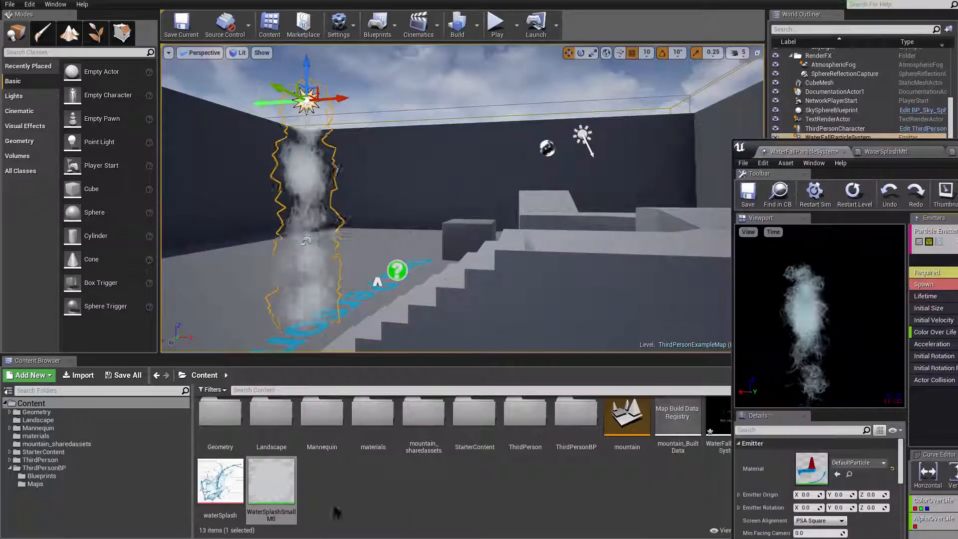
left_click_drag(271, 481, 812, 469)
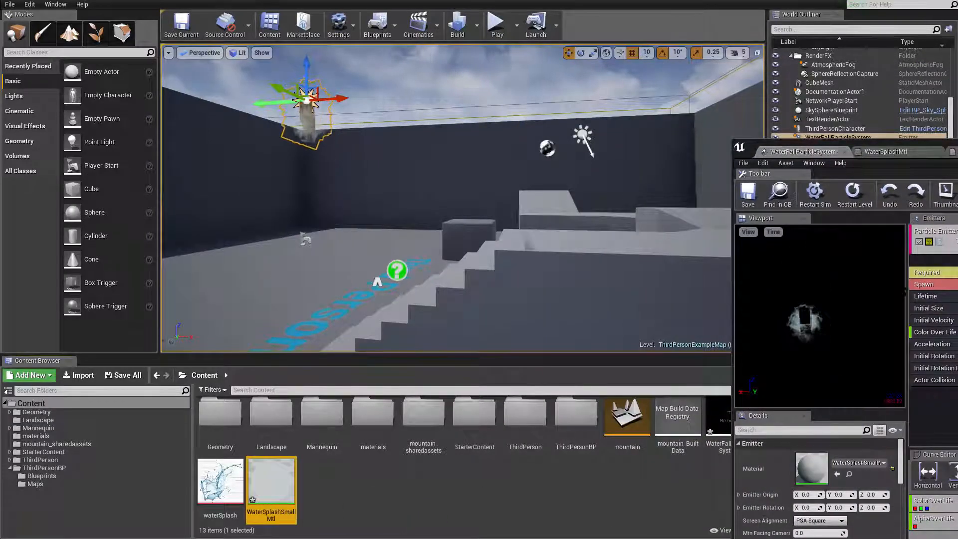
Delete the second particle emitter from the waterfall particle system
left_click_drag(956, 154, 738, 62)
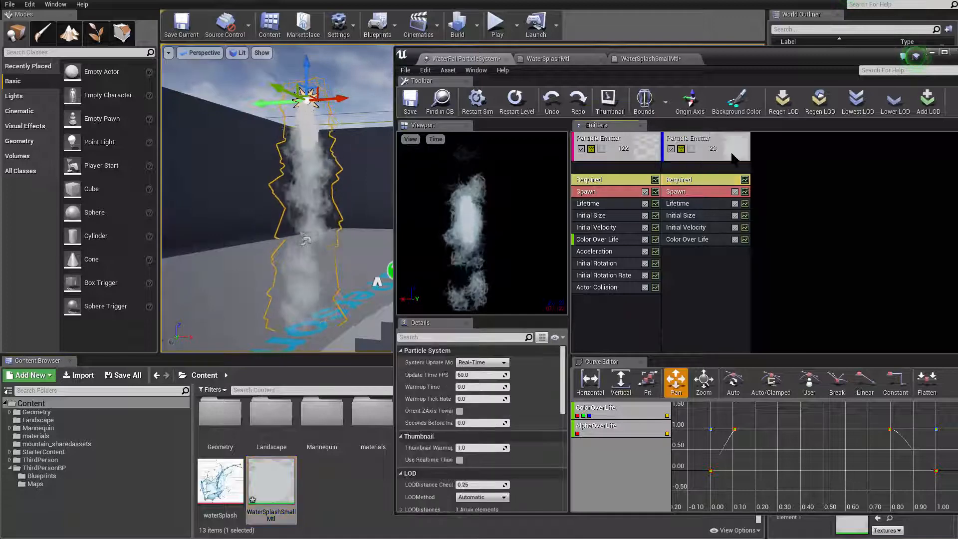
left_click(705, 140)
key("Delete")
left_click(643, 150)
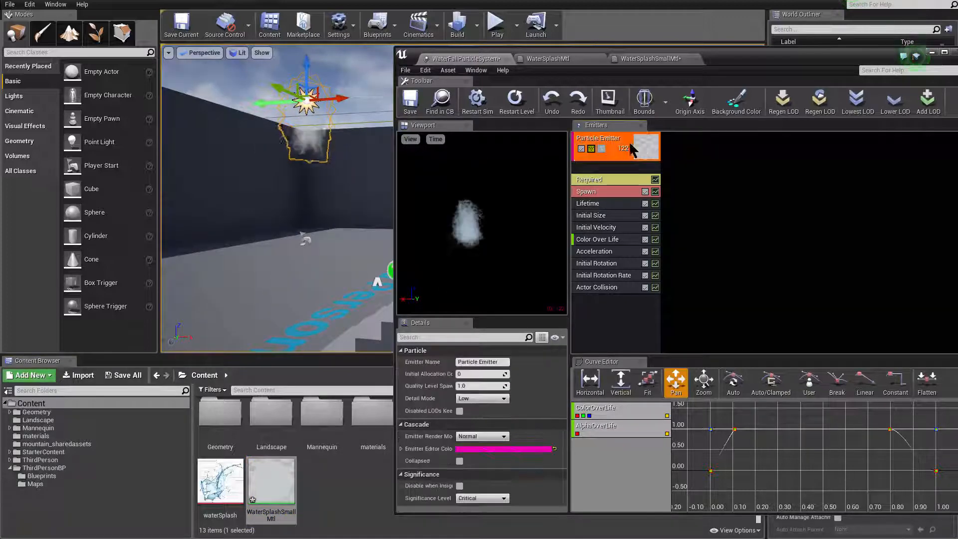
right_click(624, 144)
left_click(779, 210)
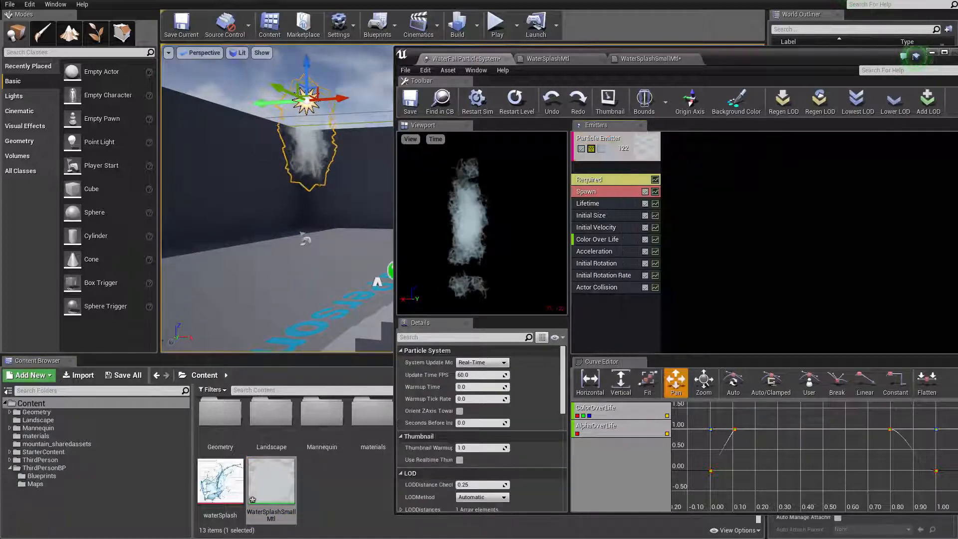
left_click(627, 155)
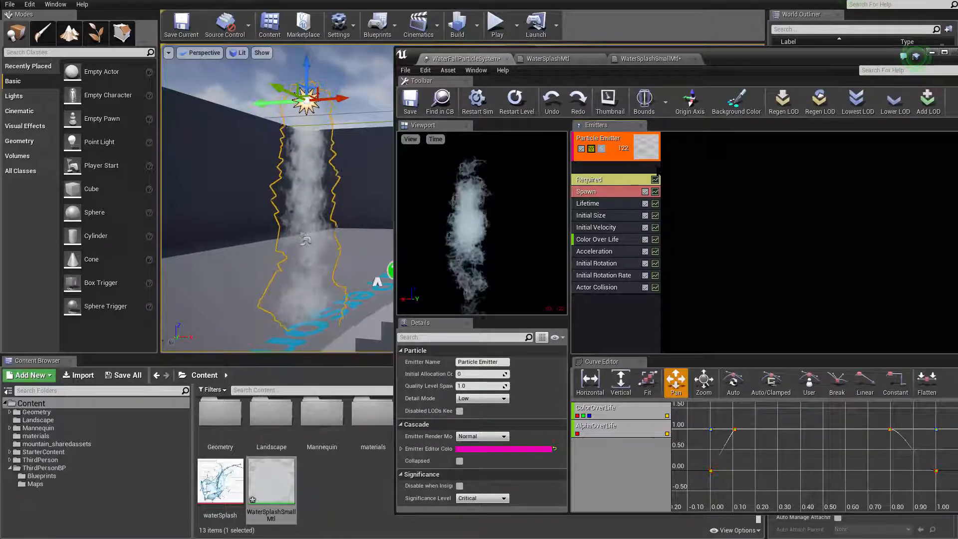
right_click(613, 145)
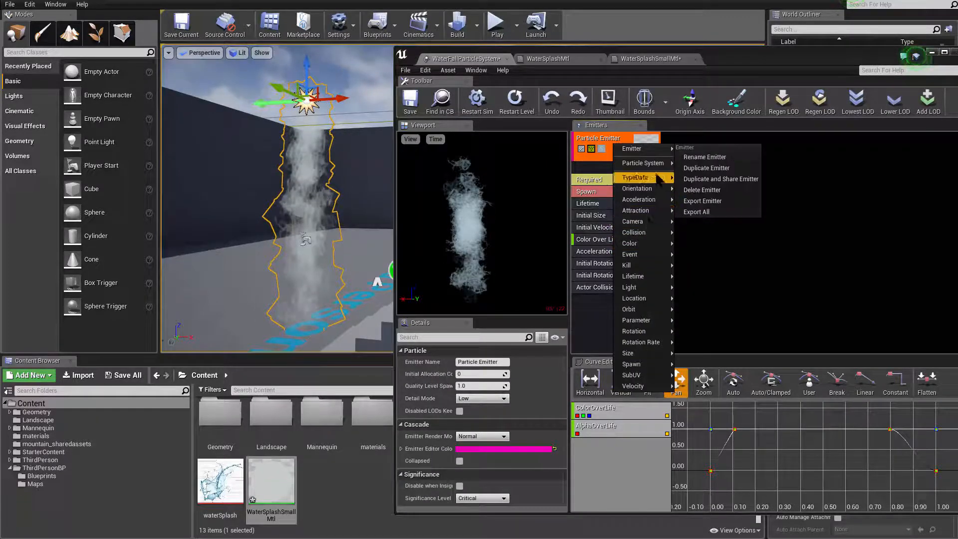
mouse_move(662, 168)
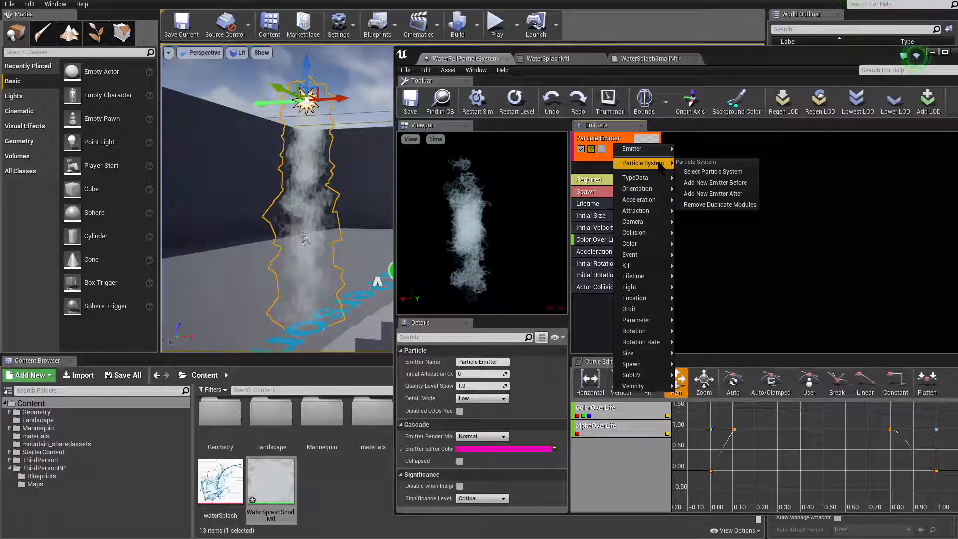
left_click(632, 144)
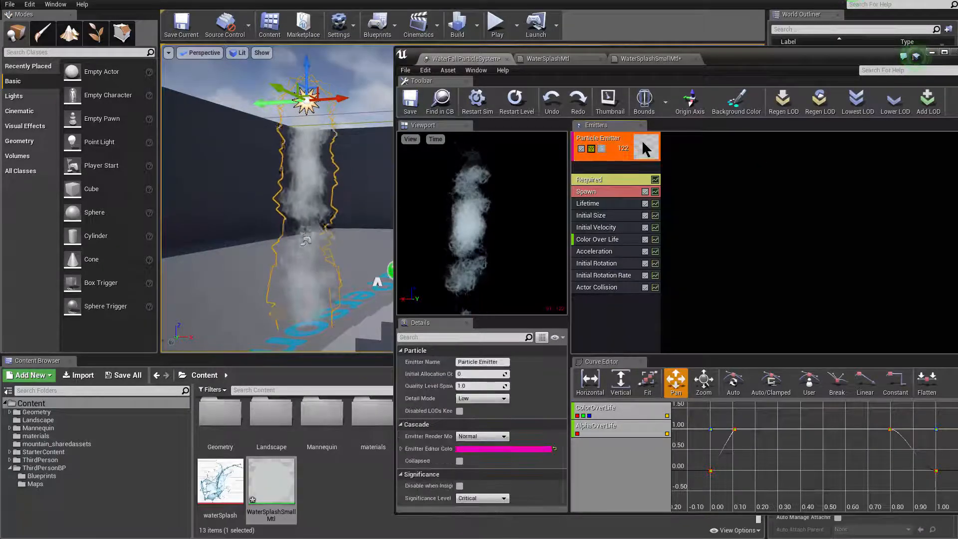
Duplicate the waterfall emitter and assign WaterSplashSmallMtl as the material in the duplicate's Required module
right_click(643, 145)
left_click(725, 178)
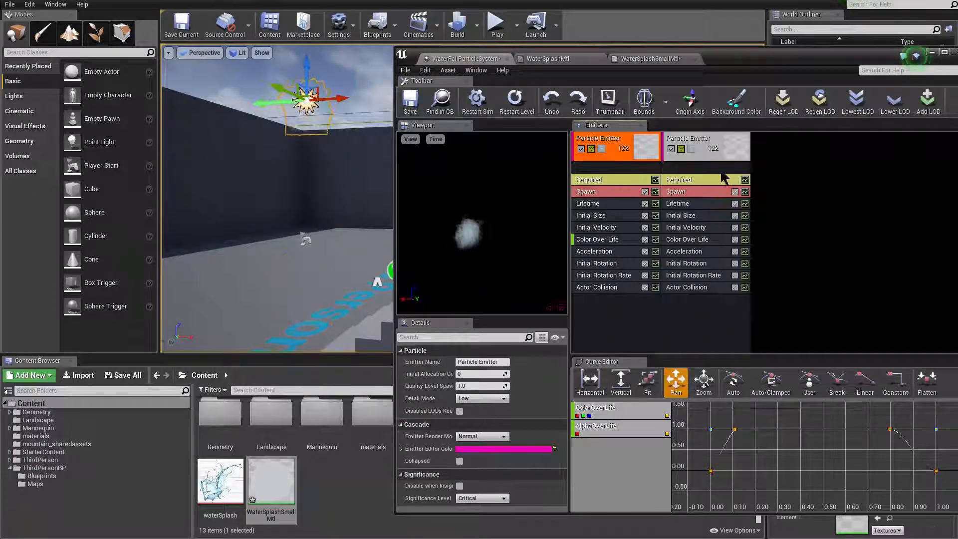
left_click(702, 149)
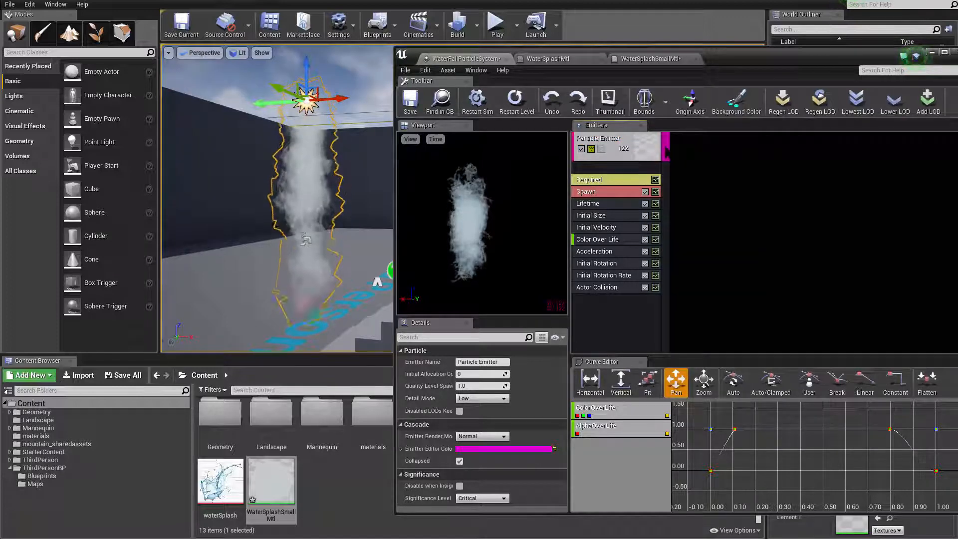
left_click(680, 145)
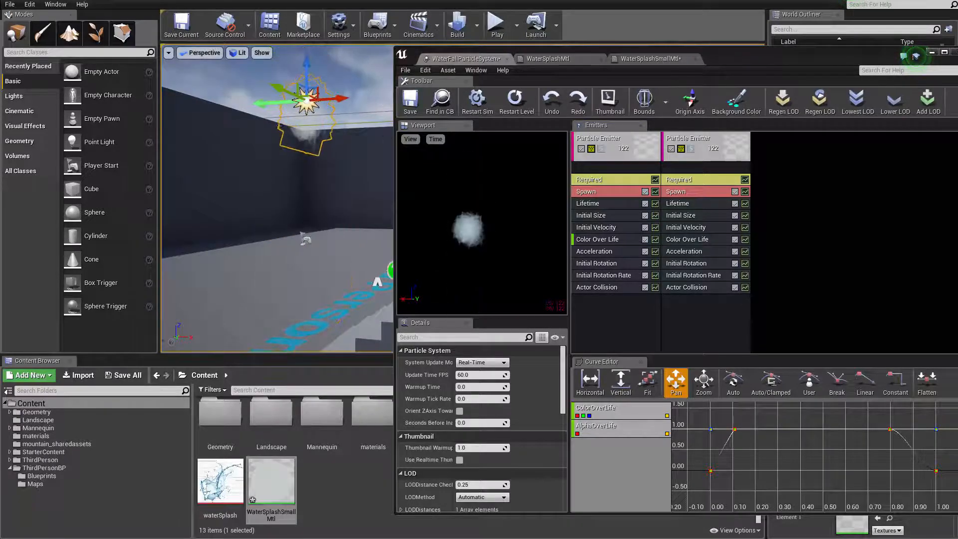
left_click(694, 180)
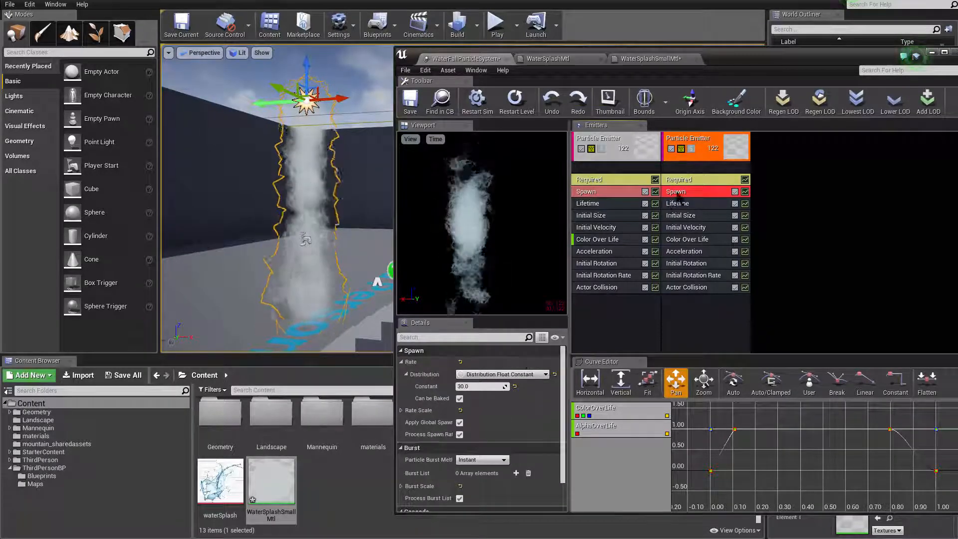
left_click_drag(271, 481, 471, 369)
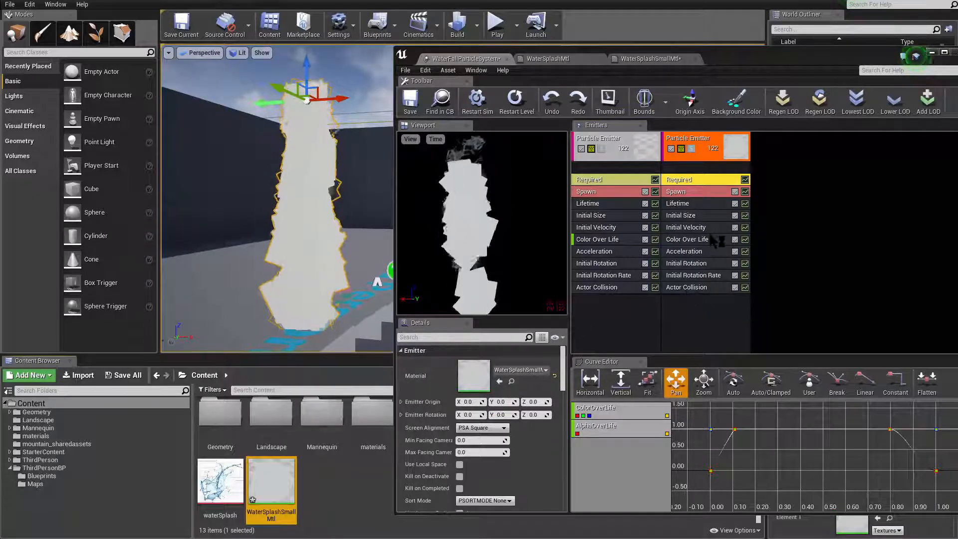
Set the duplicated emitter's Acceleration to a maximum Z of -100 and a minimum Z of -500
left_click(705, 253)
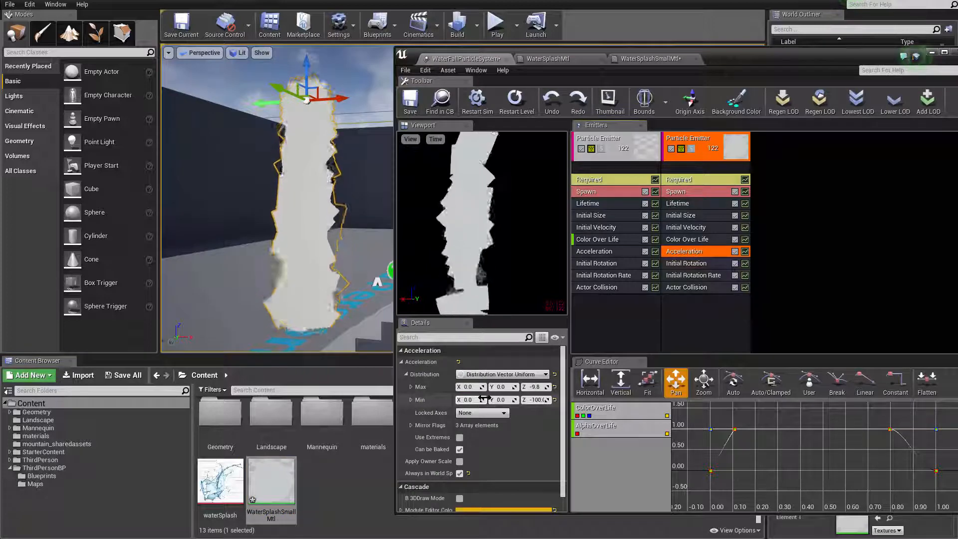
left_click(535, 387)
type("10")
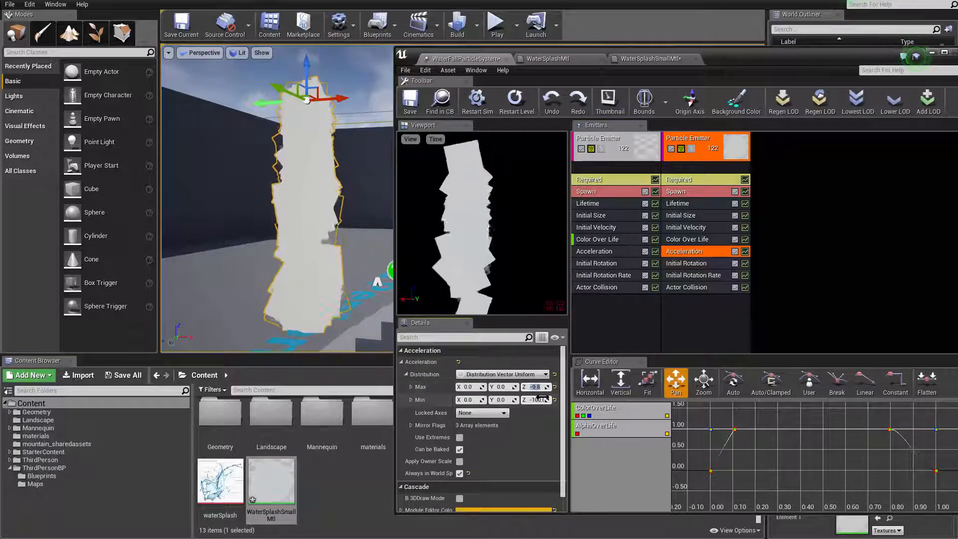
type("0")
key("Tab")
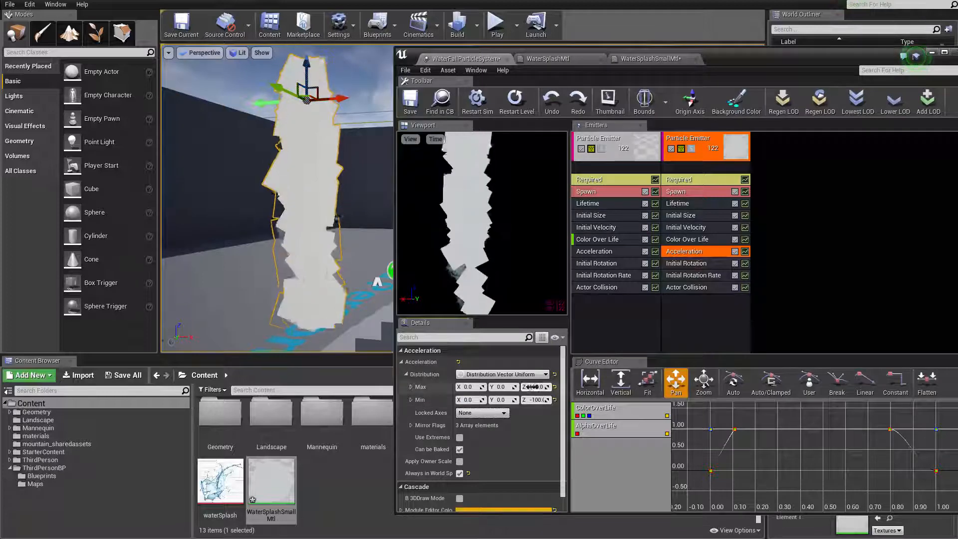
left_click(533, 387)
type("-10")
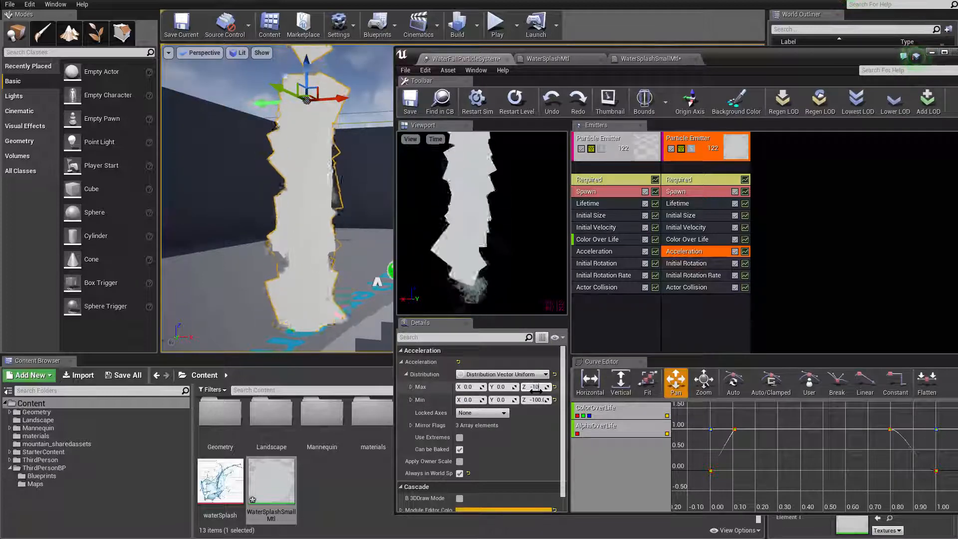
type("0")
key("Tab")
key("Tab")
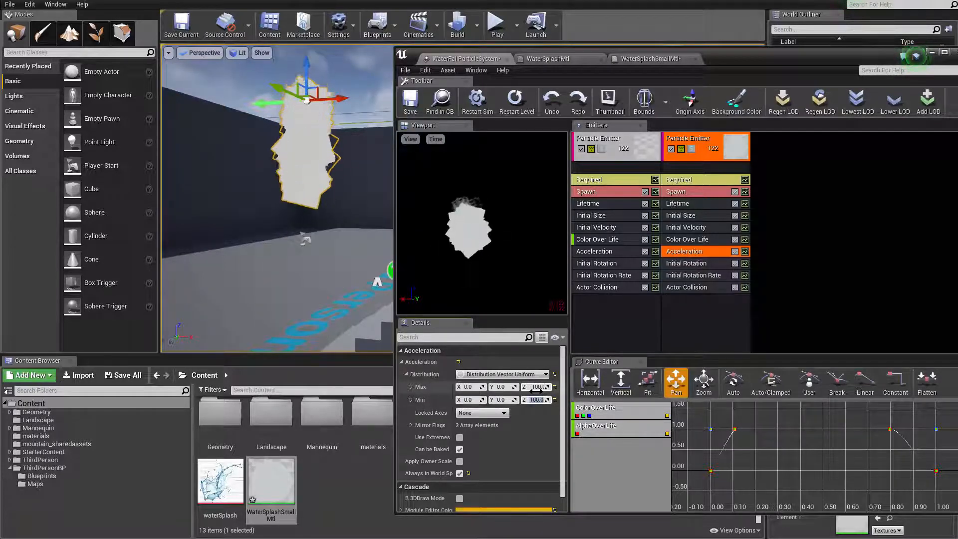
type("-500")
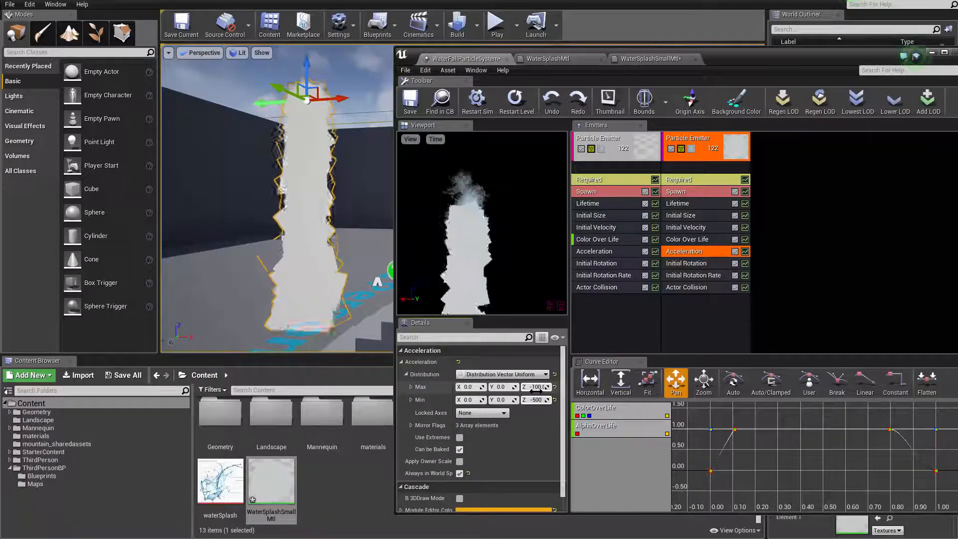
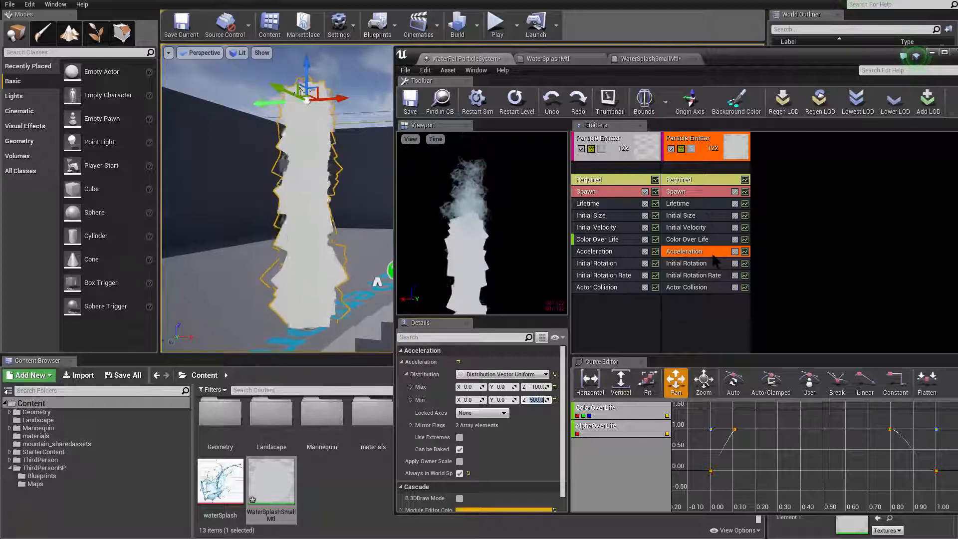
left_click(702, 313)
right_click(698, 310)
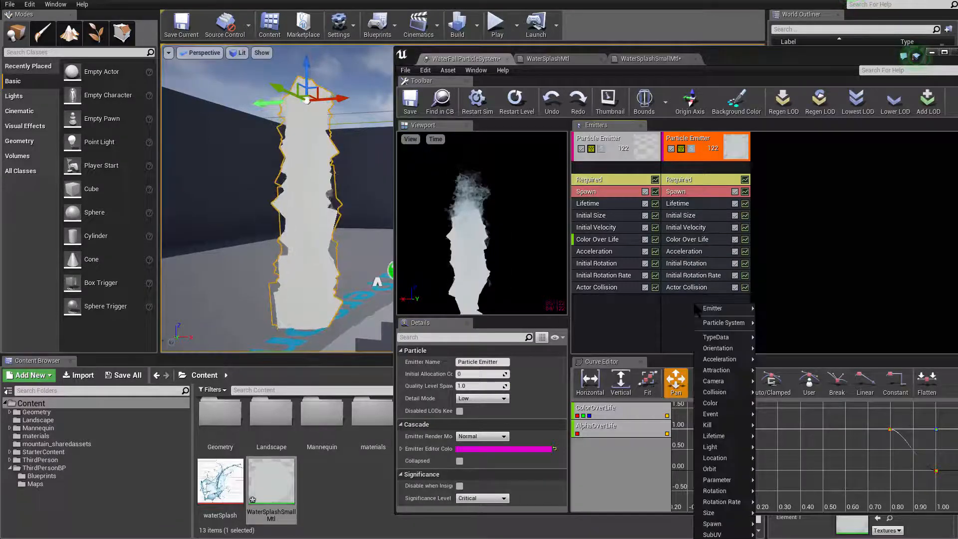
left_click(673, 325)
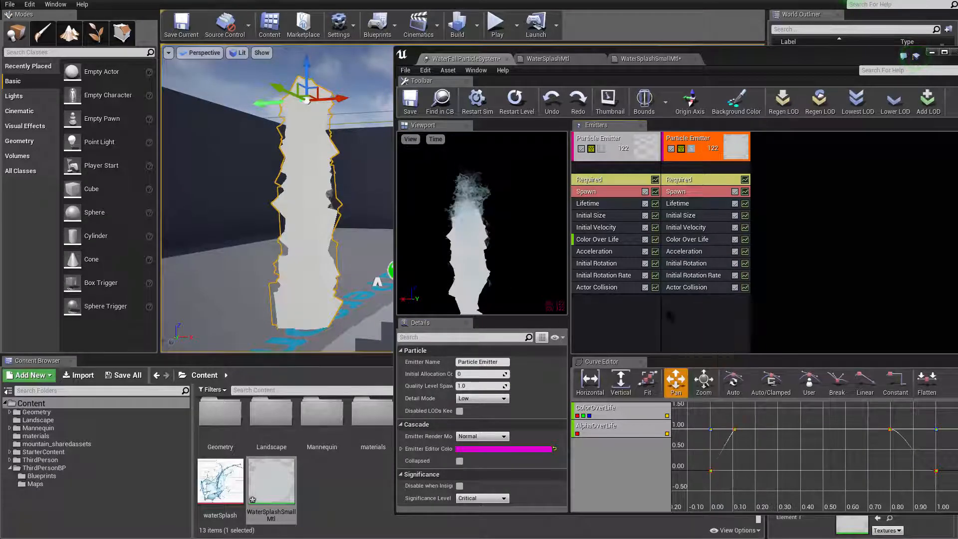
Set the duplicated emitter's Initial Size to a maximum and minimum of 10 on X, Y and Z
left_click(698, 215)
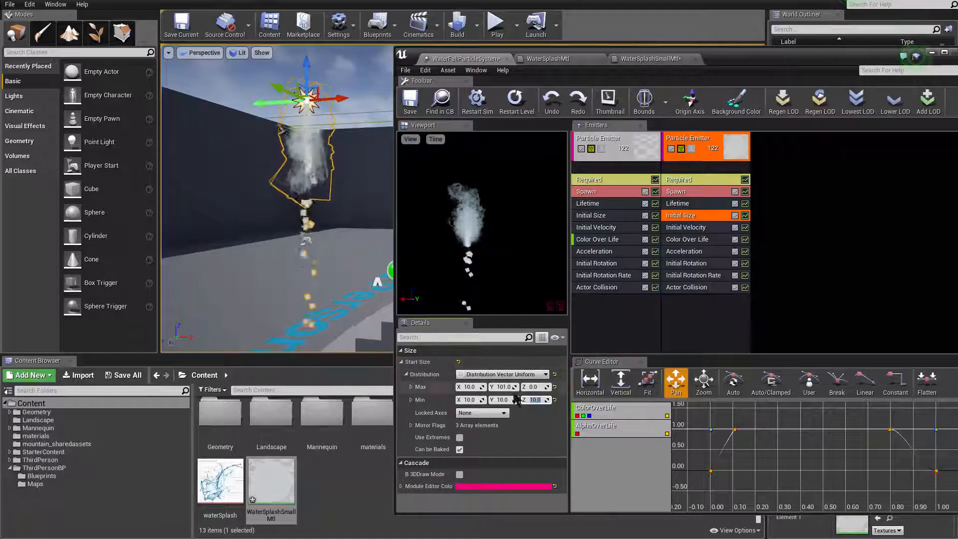
key("Return")
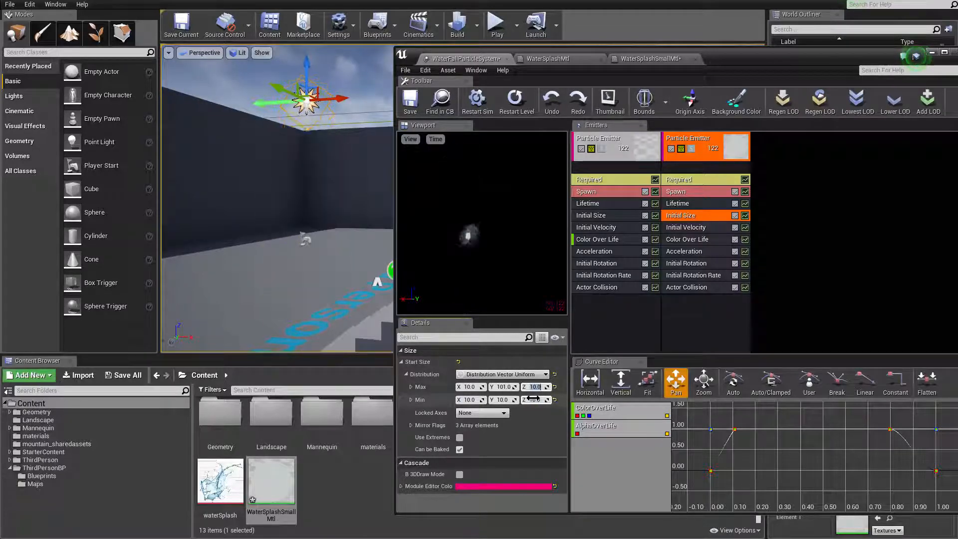
left_click(507, 375)
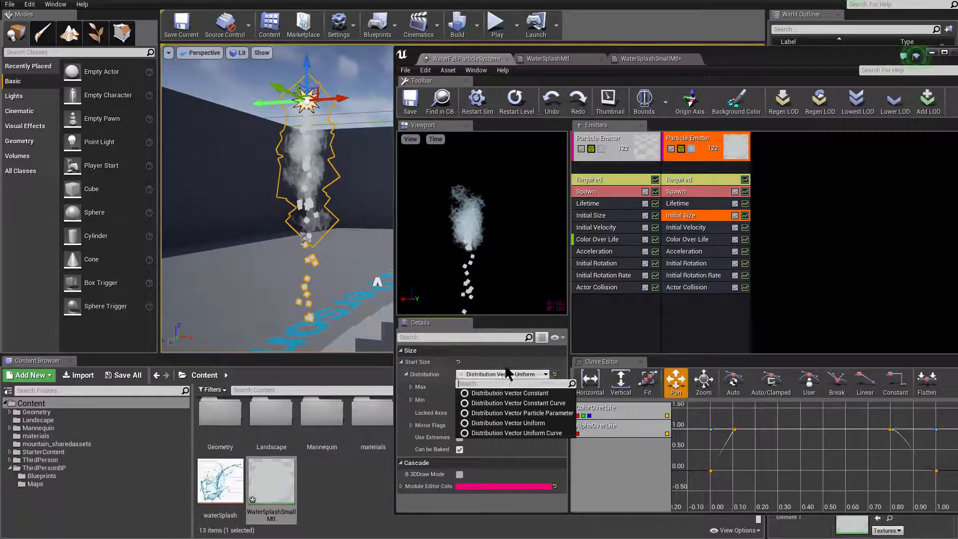
left_click(507, 375)
left_click(502, 387)
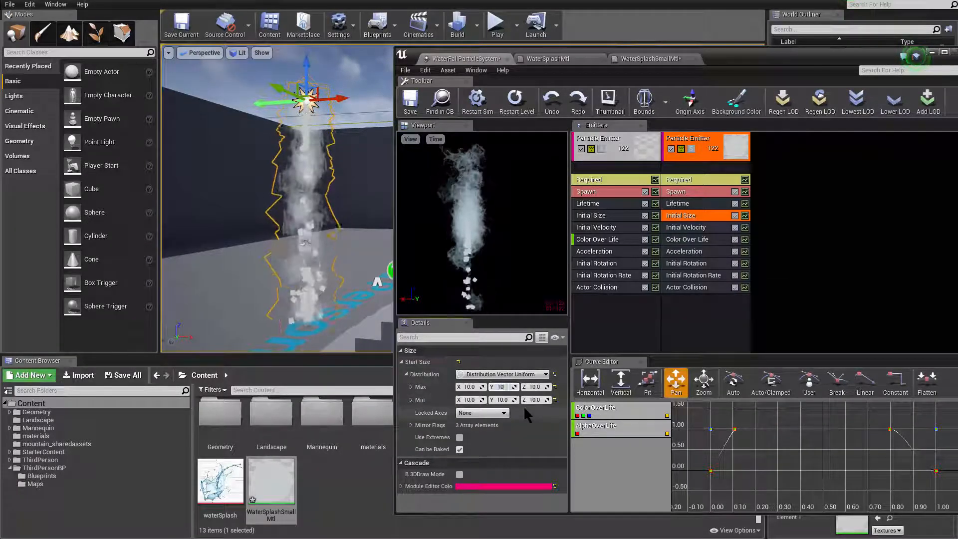
Switch the duplicated emitter's Start Size to Distribution Vector Constant with X 10, Y 2 and Z 2
left_click(526, 374)
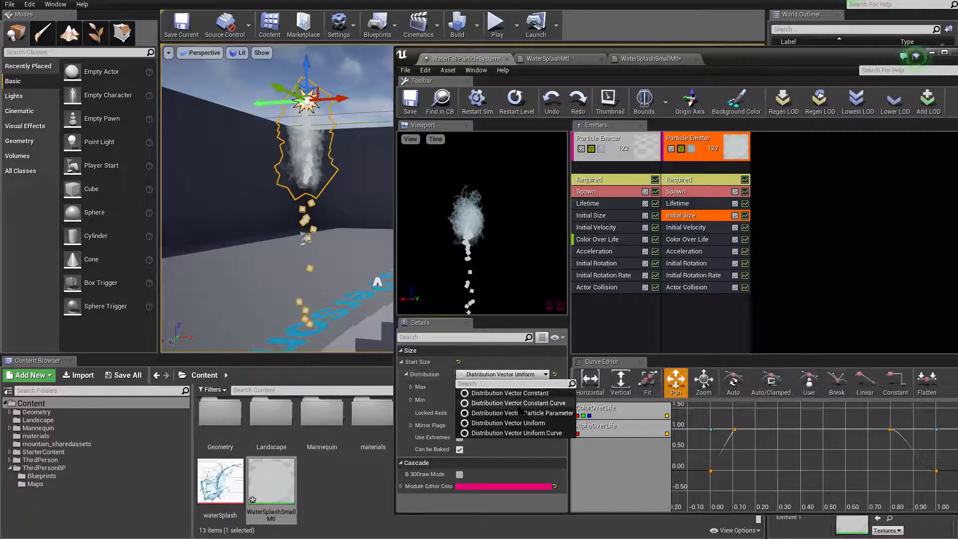
left_click(529, 397)
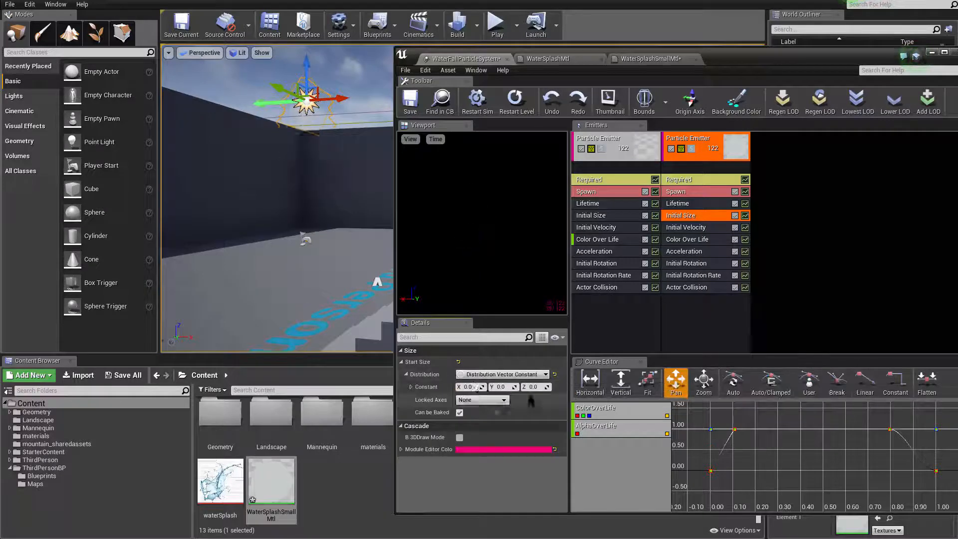
left_click(474, 389)
type("10")
key("Tab")
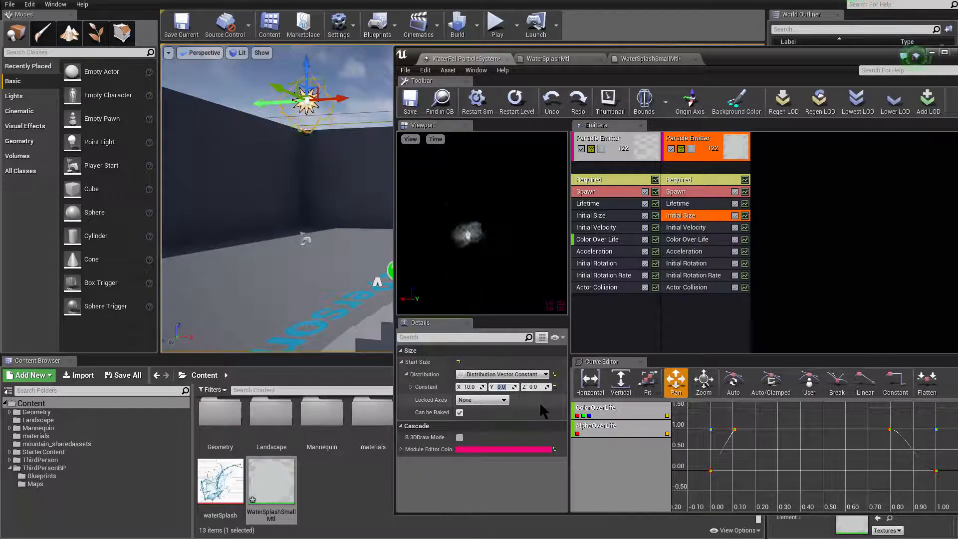
type("2")
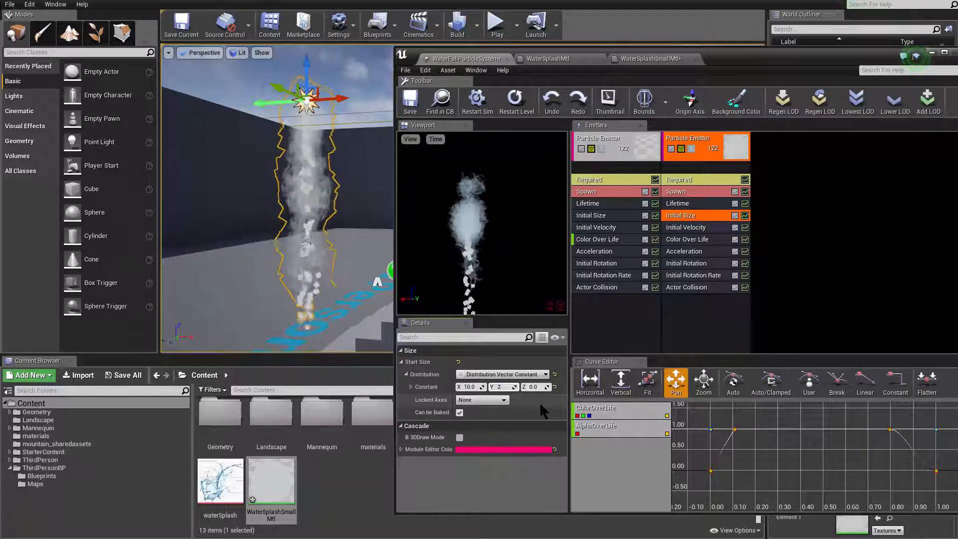
key("Return")
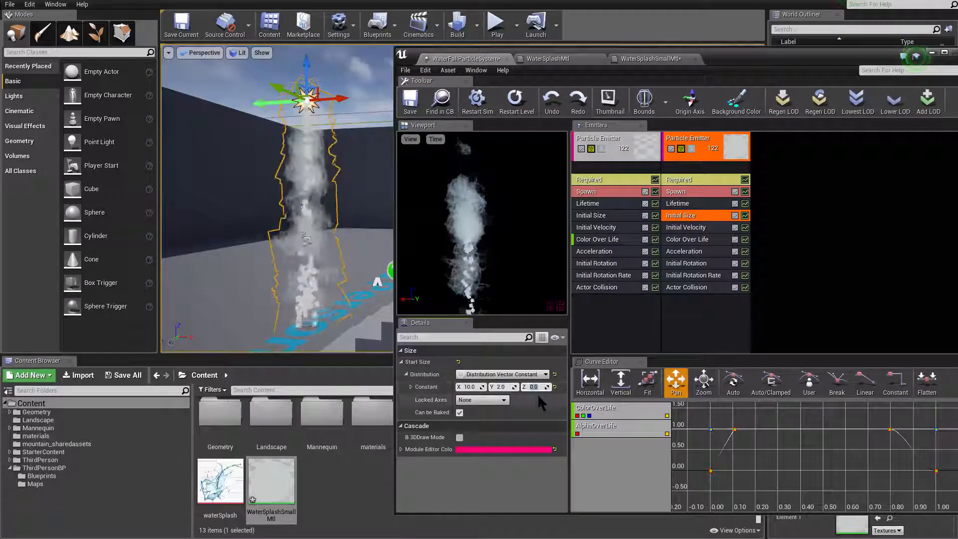
type("2")
key("Return")
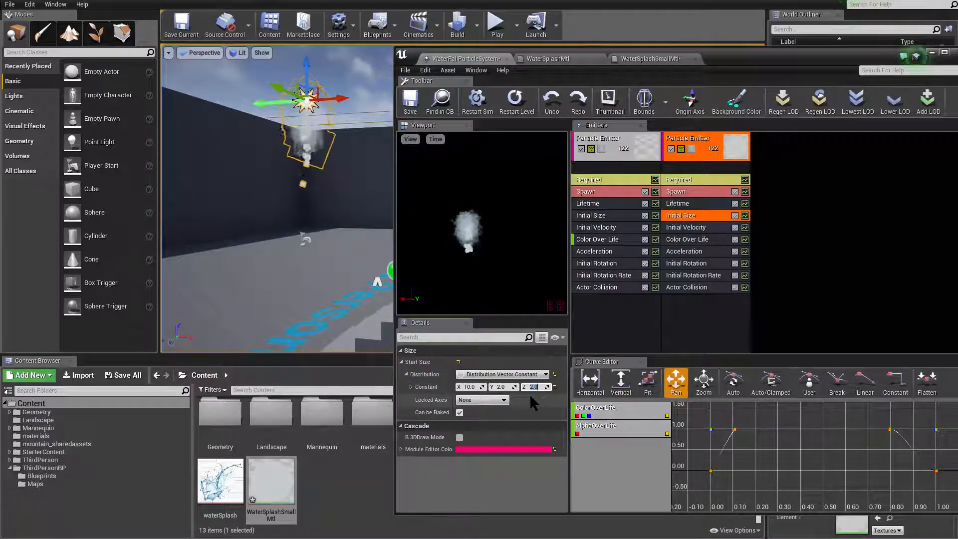
Reduce the duplicated emitter's Start Size constant to 2 on the X axis, matching Y and Z at 2
right_click_drag(303, 265, 277, 258)
left_click(469, 387)
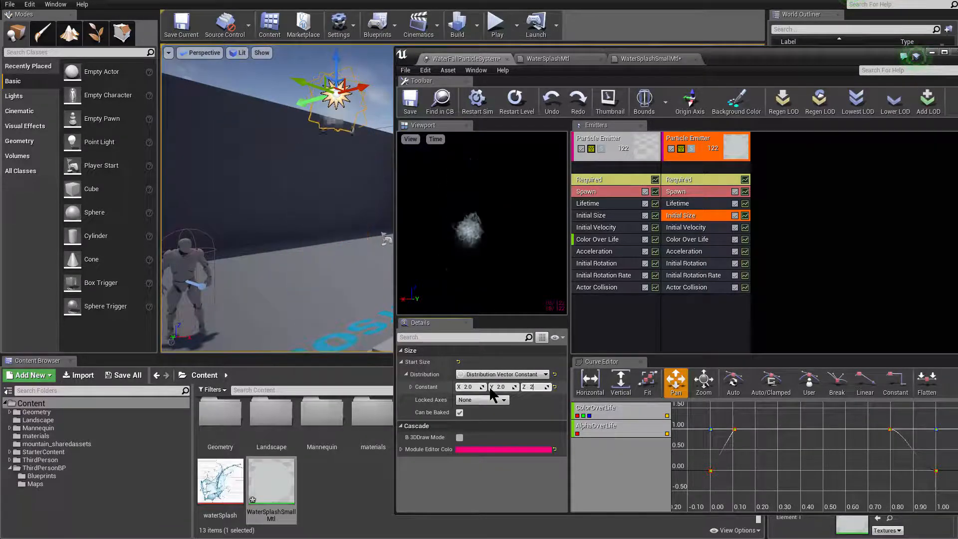
key("Return")
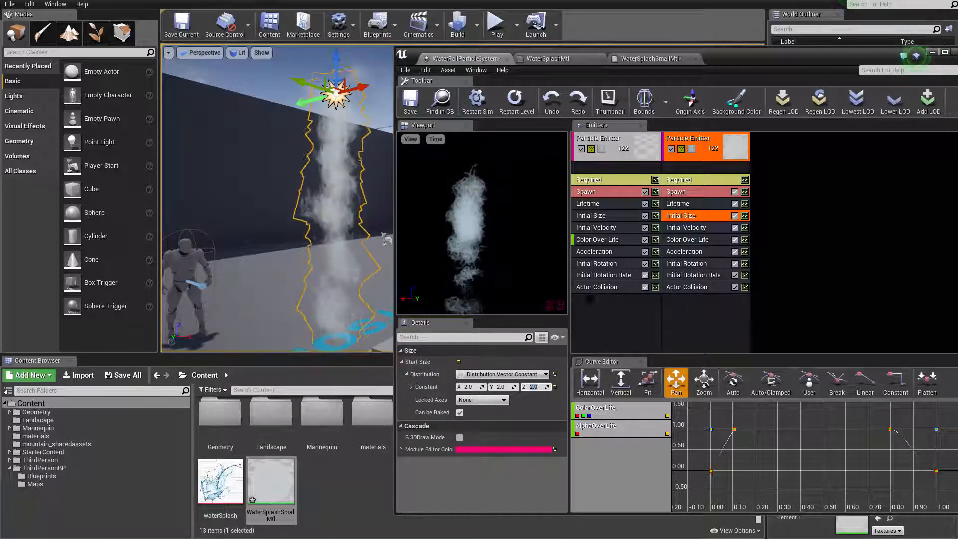
right_click(691, 307)
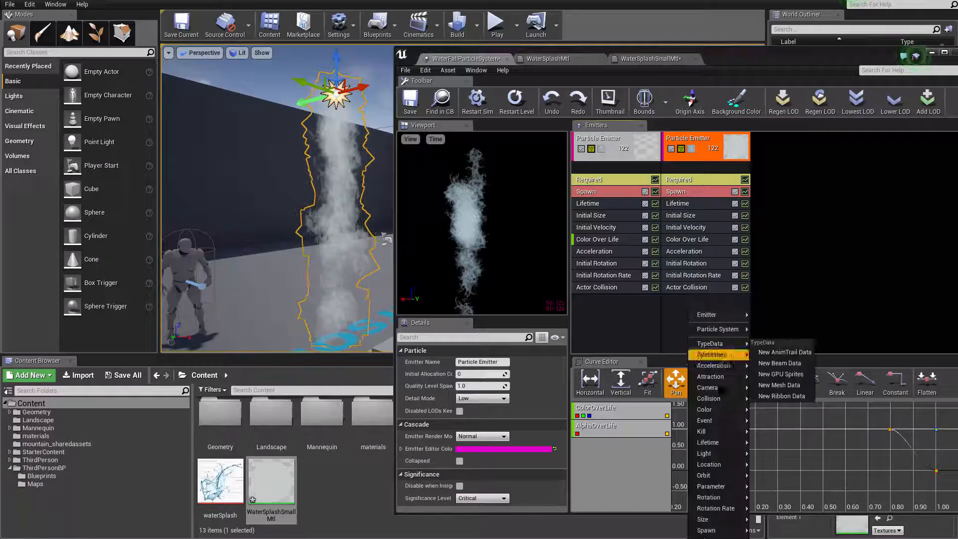
mouse_move(731, 434)
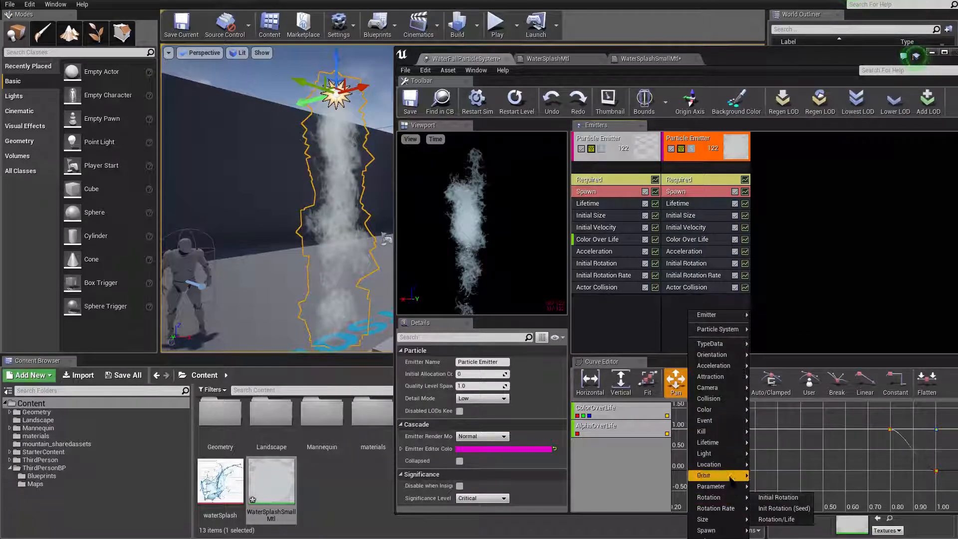
mouse_move(733, 467)
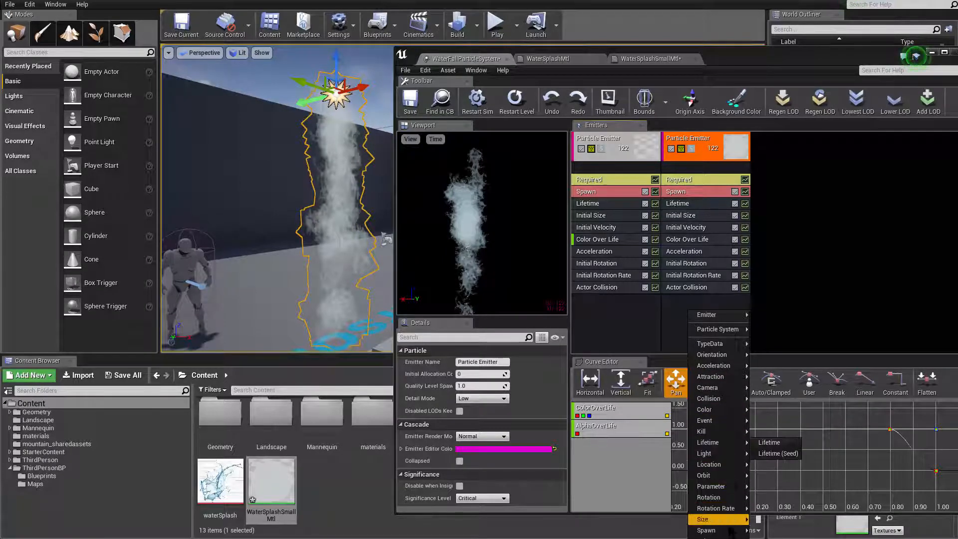
mouse_move(727, 520)
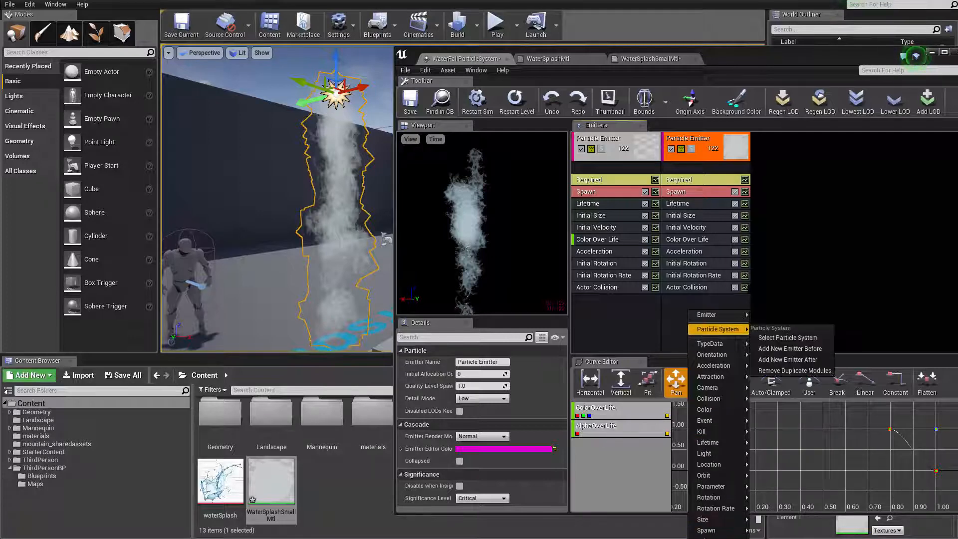
left_click(766, 241)
Add a Size By Speed module to the duplicated emitter
left_click_drag(763, 62, 721, 1)
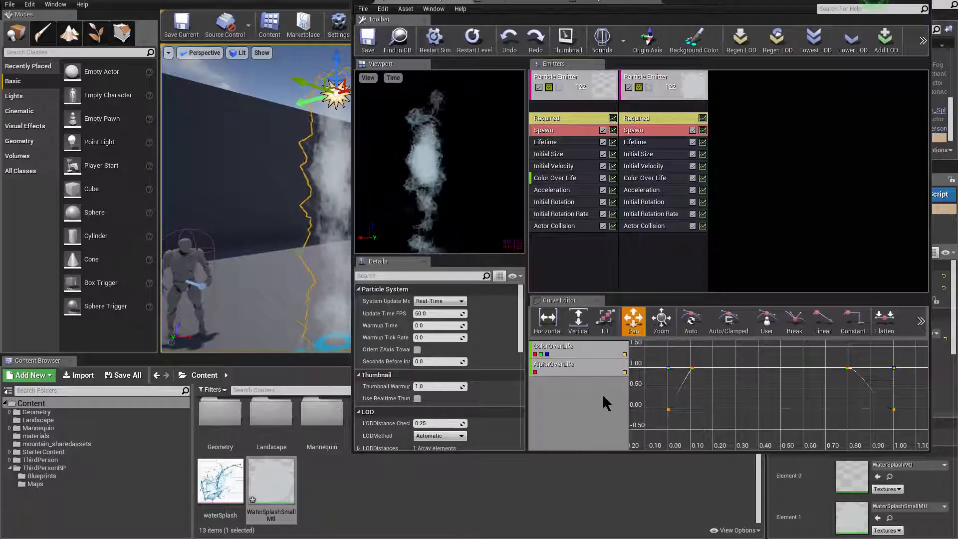
right_click(650, 252)
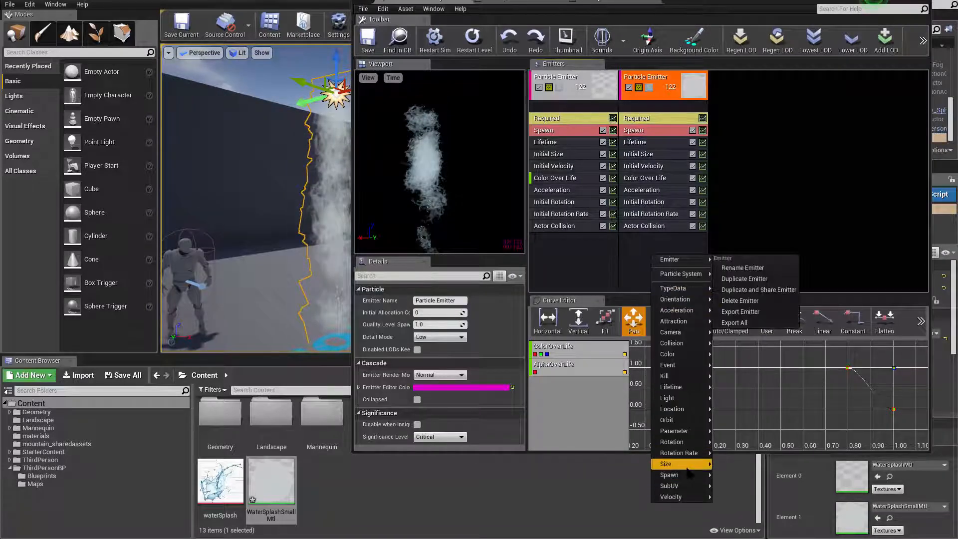
mouse_move(669, 464)
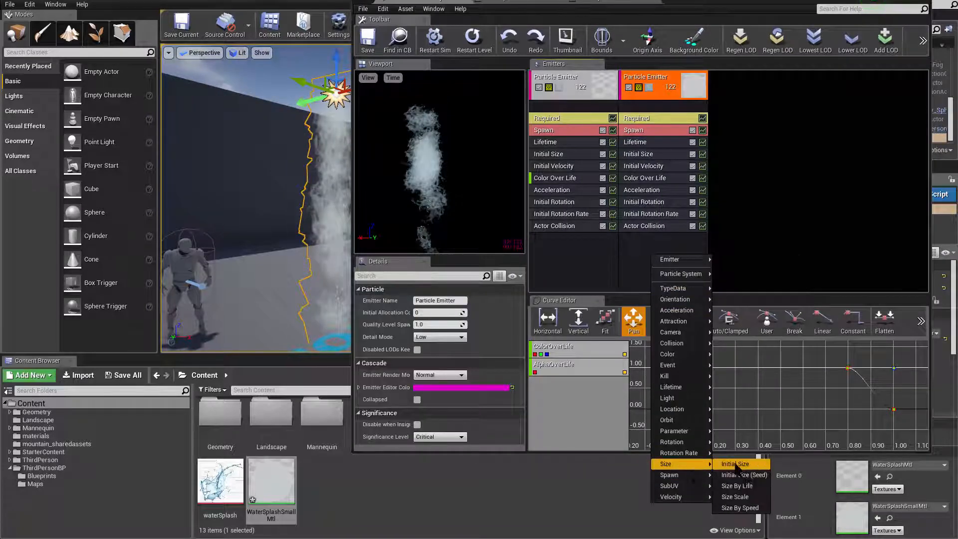
left_click(740, 509)
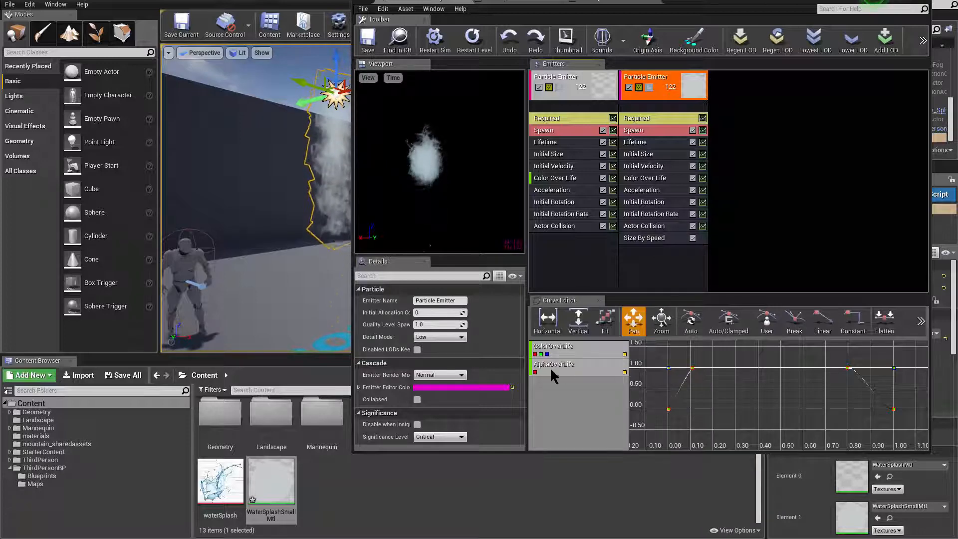
Set the Size By Speed module's Speed Scale to 0.3 on both X and Y
left_click(666, 238)
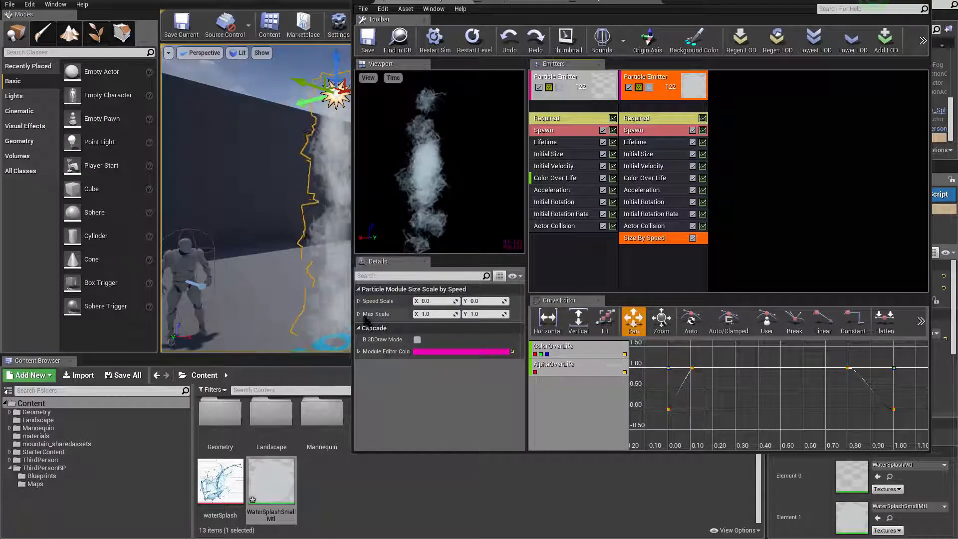
left_click(425, 302)
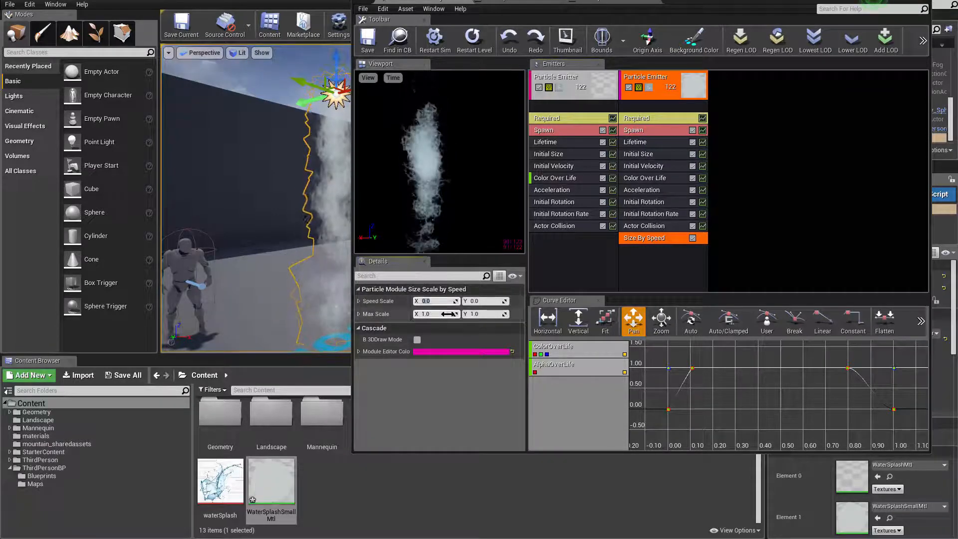
type("0.3")
key("Tab")
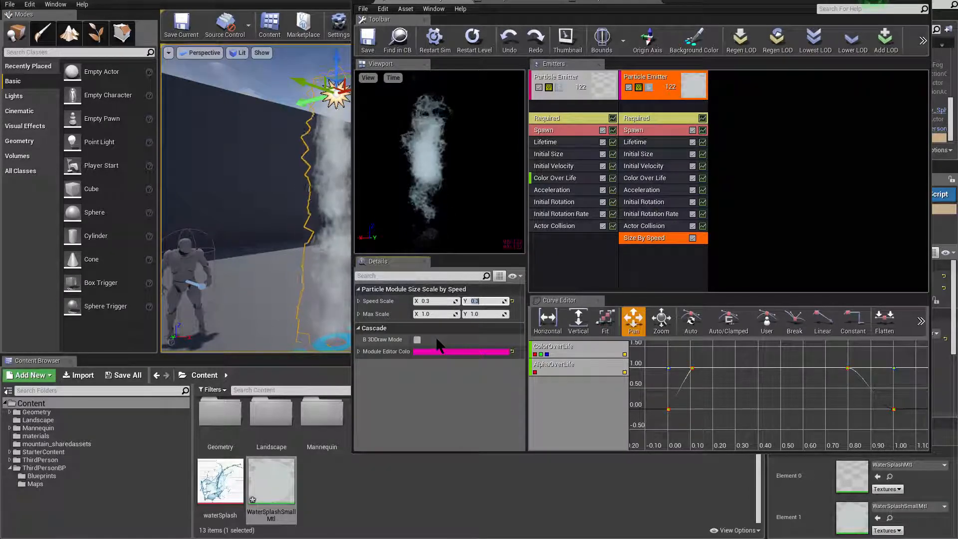
key("Return")
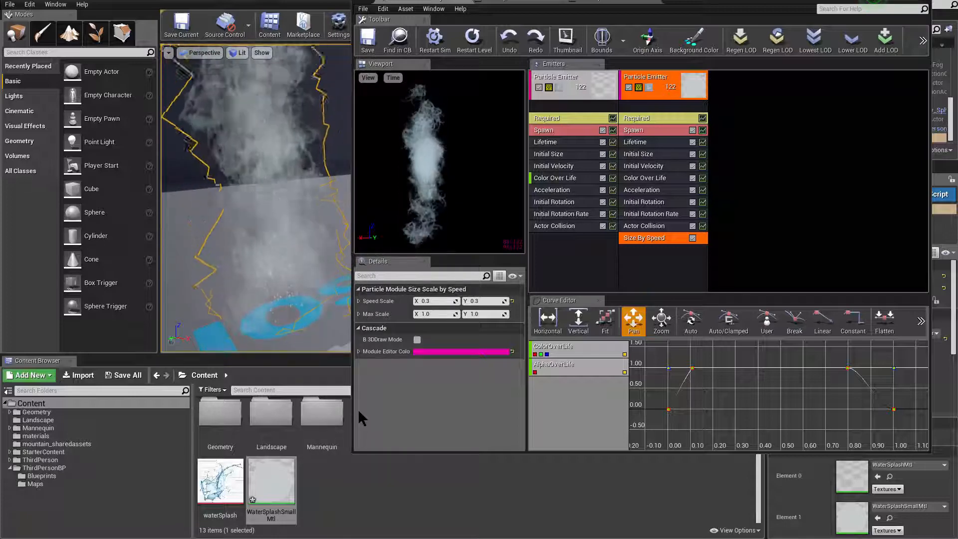
Replace the material in the duplicated emitter's Required module with WaterSplashMtl
left_click(658, 79)
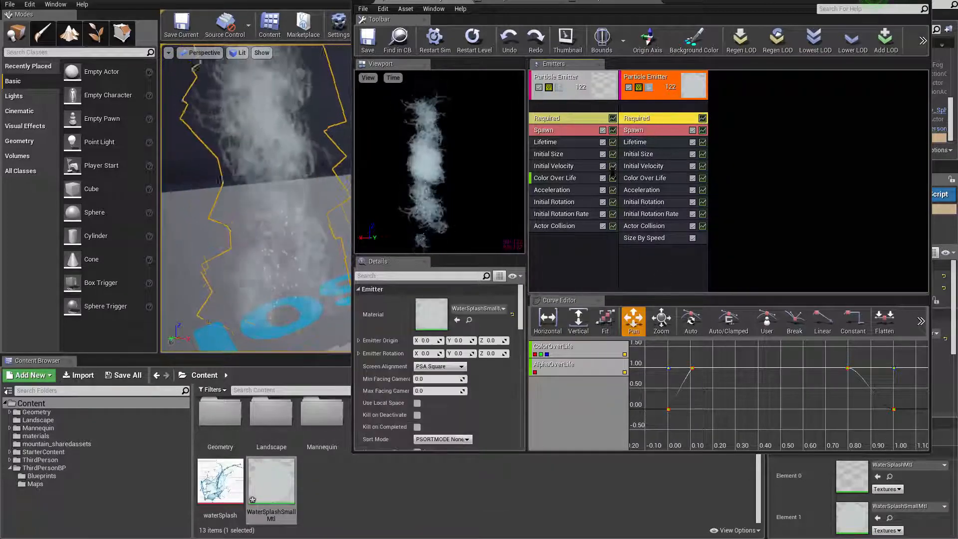
left_click_drag(220, 482, 271, 301)
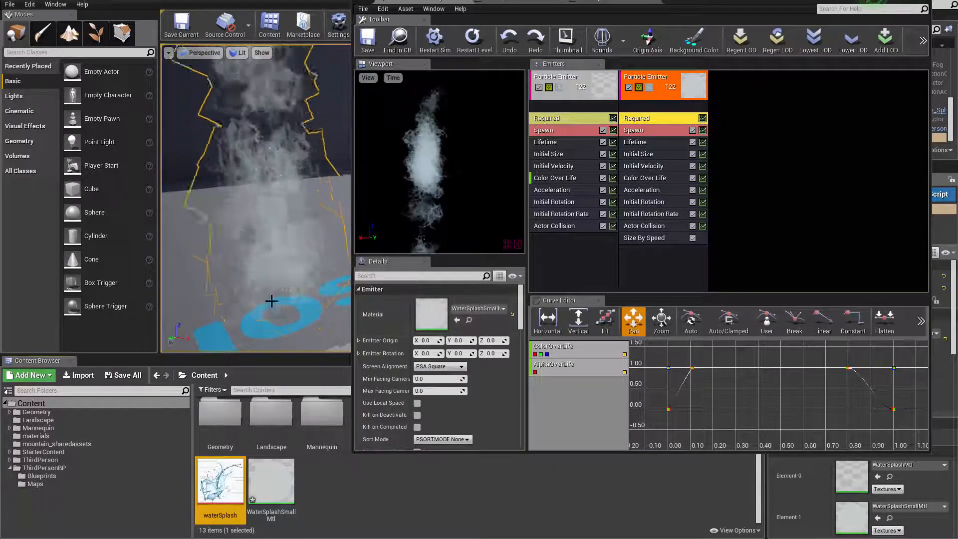
scroll(271, 301, "up", 3)
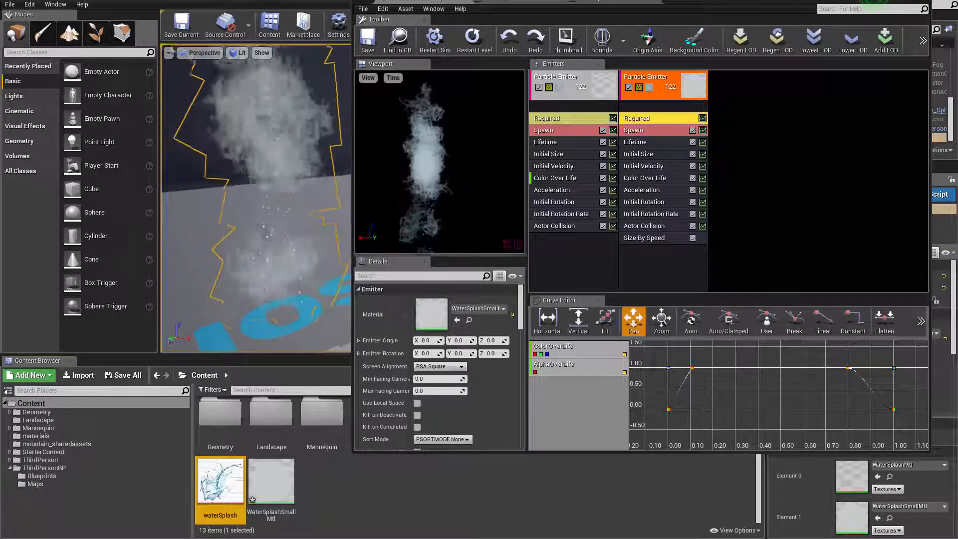
scroll(255, 199, "up", 4)
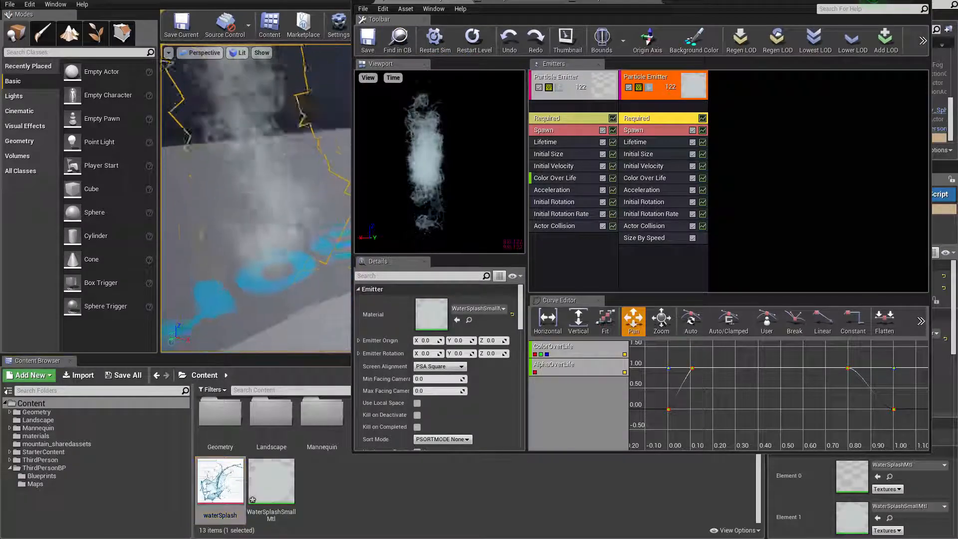
mouse_move(256, 200)
right_mouse_down()
mouse_move(270, 207)
mouse_move(259, 203)
right_mouse_up()
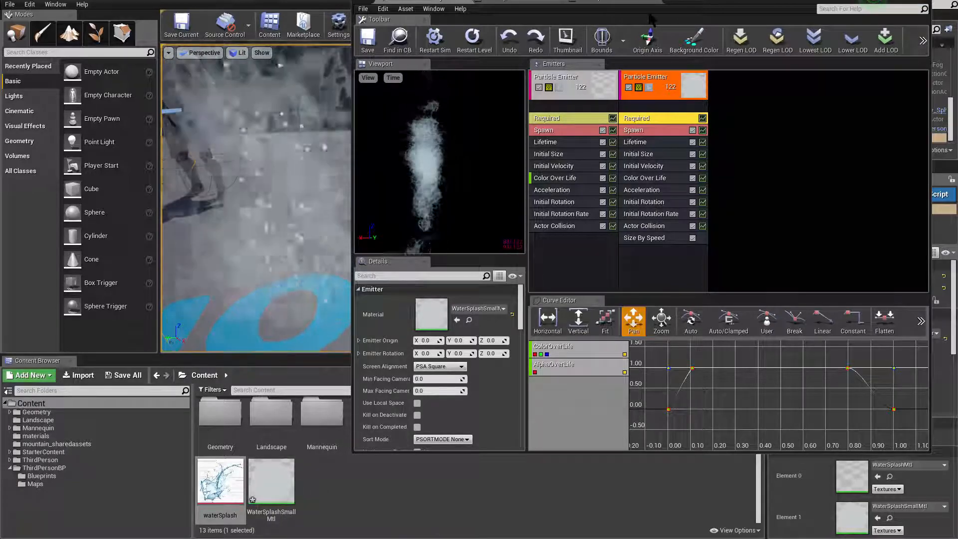
left_click_drag(694, 1, 706, 79)
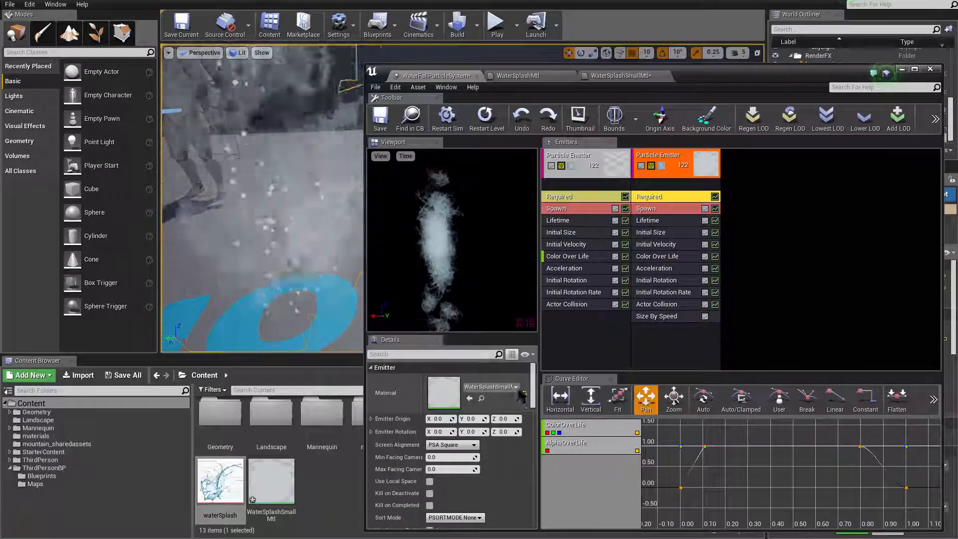
left_click(480, 398)
left_click(491, 387)
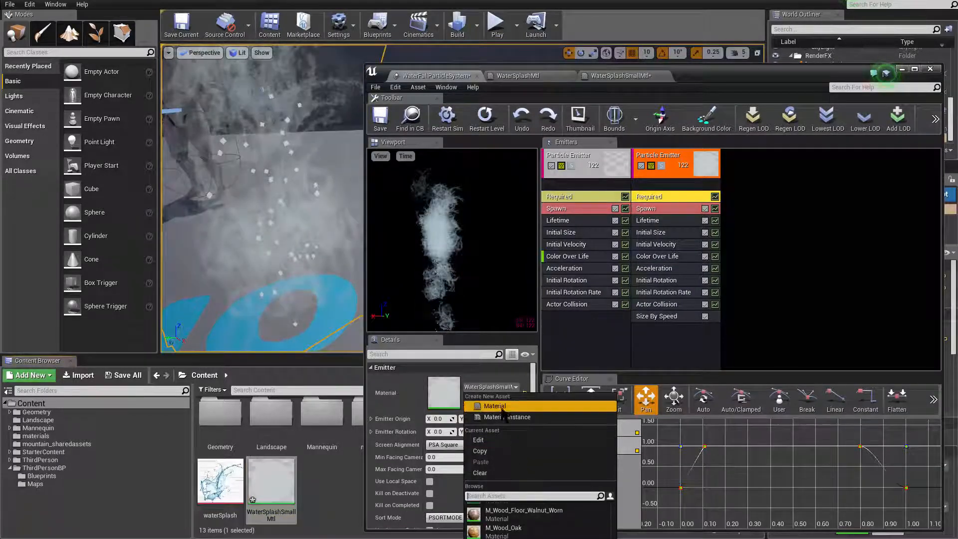
type("water")
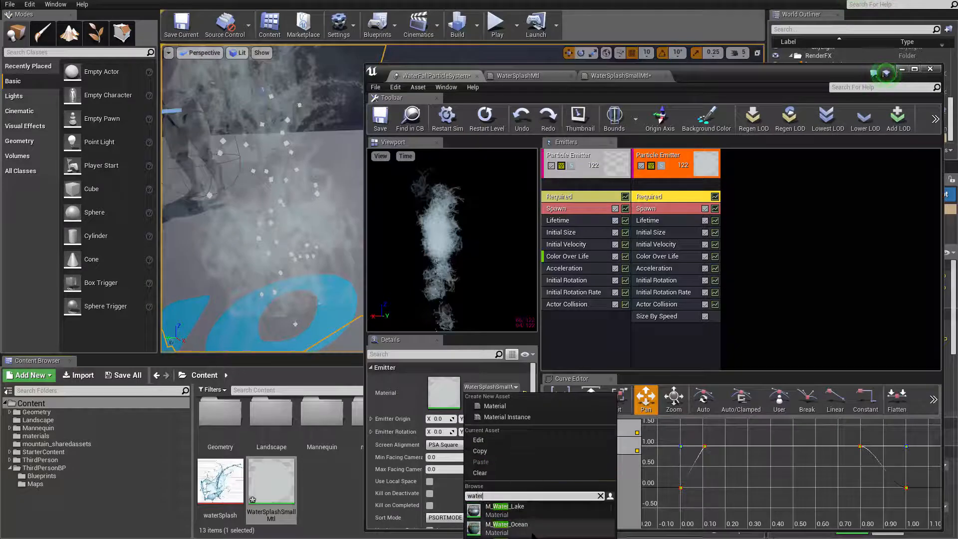
left_click(523, 538)
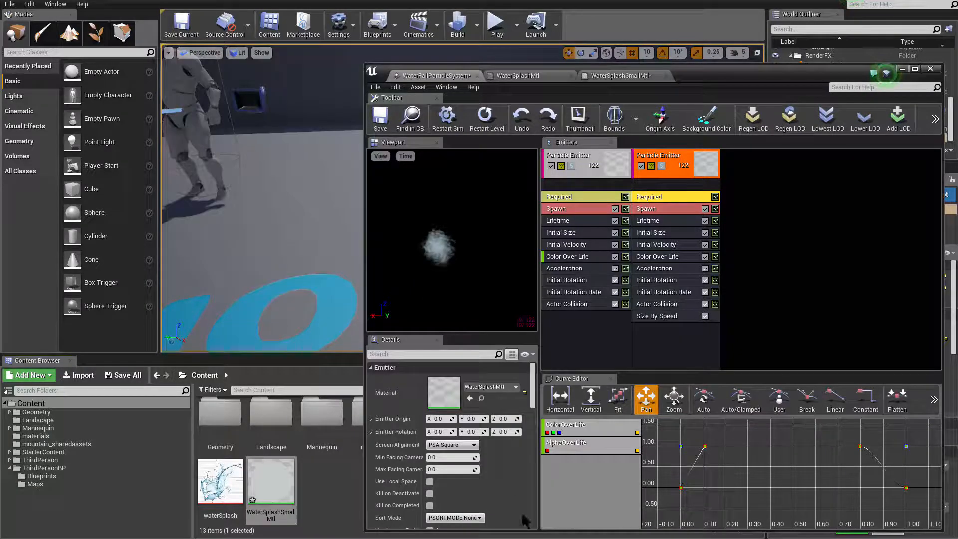
Set the duplicated emitter's Start Size constant to 4 on X, Y and Z
left_click(499, 126)
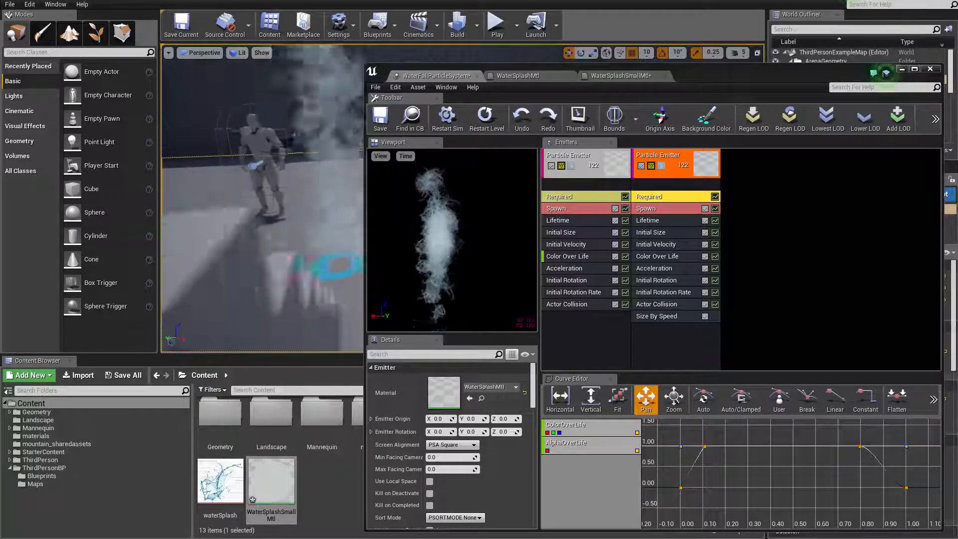
right_click_drag(324, 278, 314, 283)
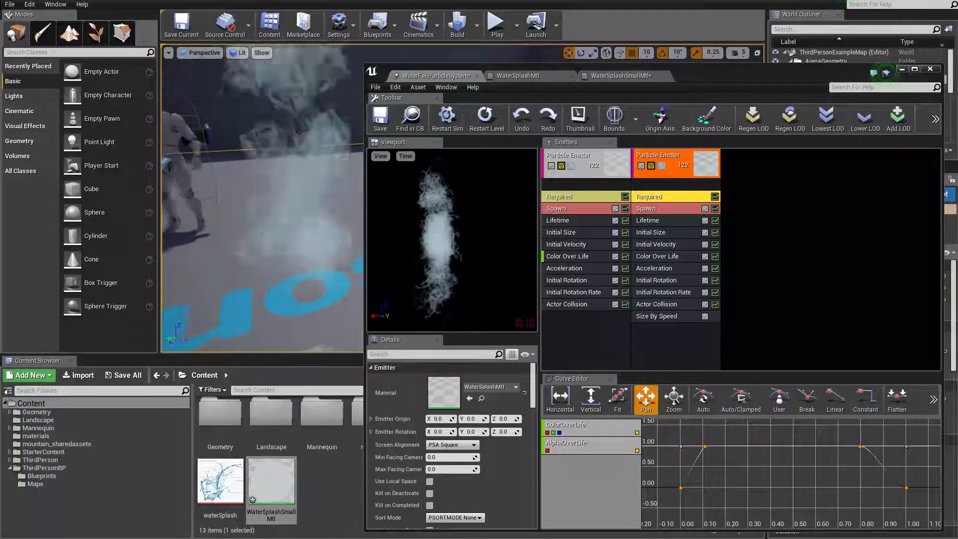
left_click(659, 232)
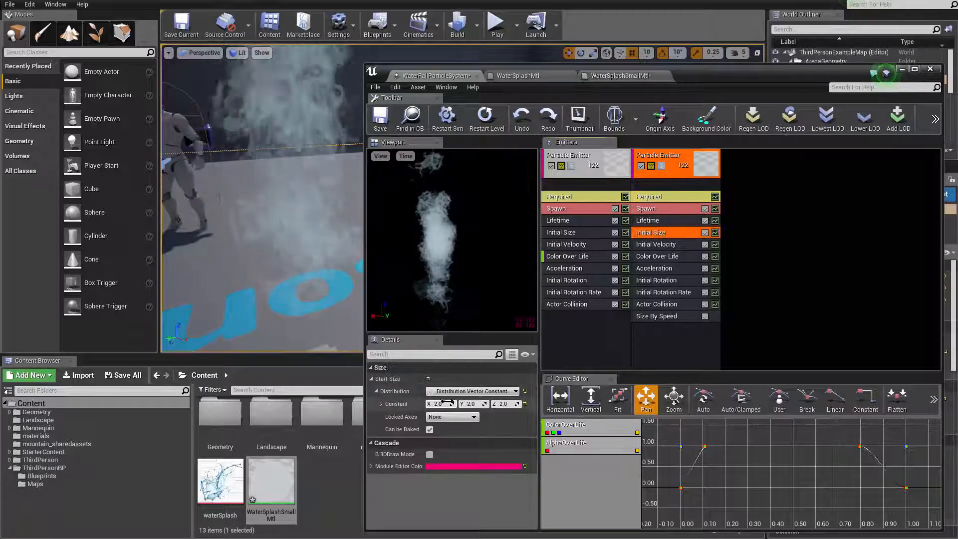
type("3")
key("Tab")
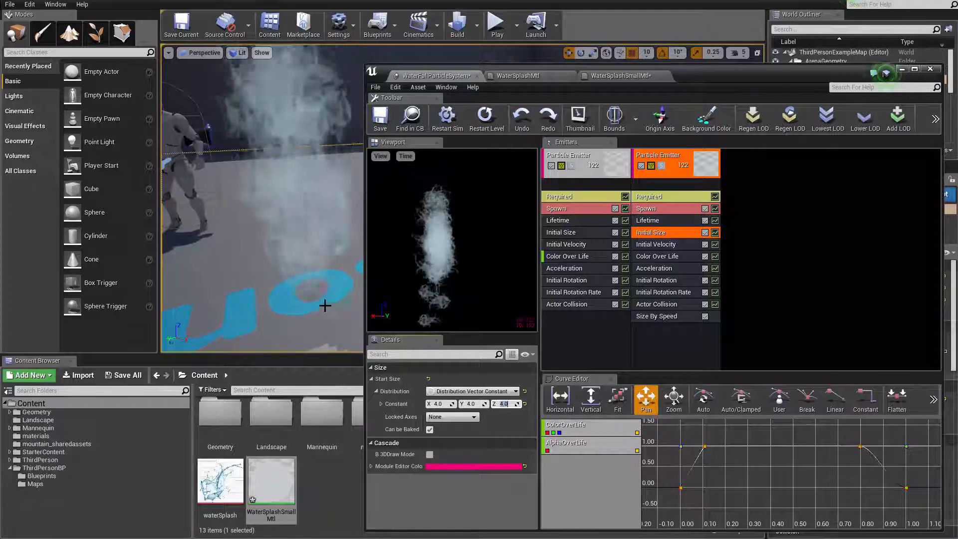
right_click_drag(319, 305, 276, 344)
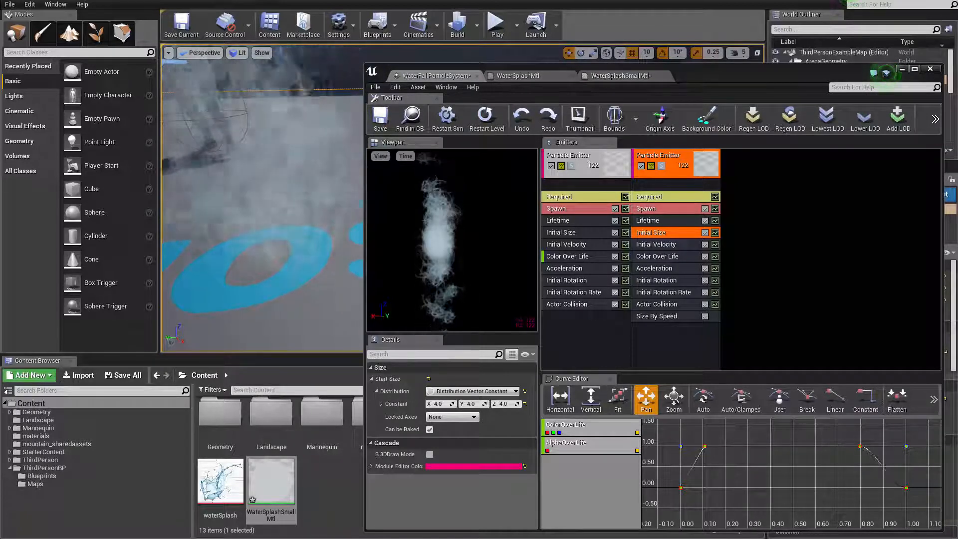
right_click_drag(273, 289, 273, 288)
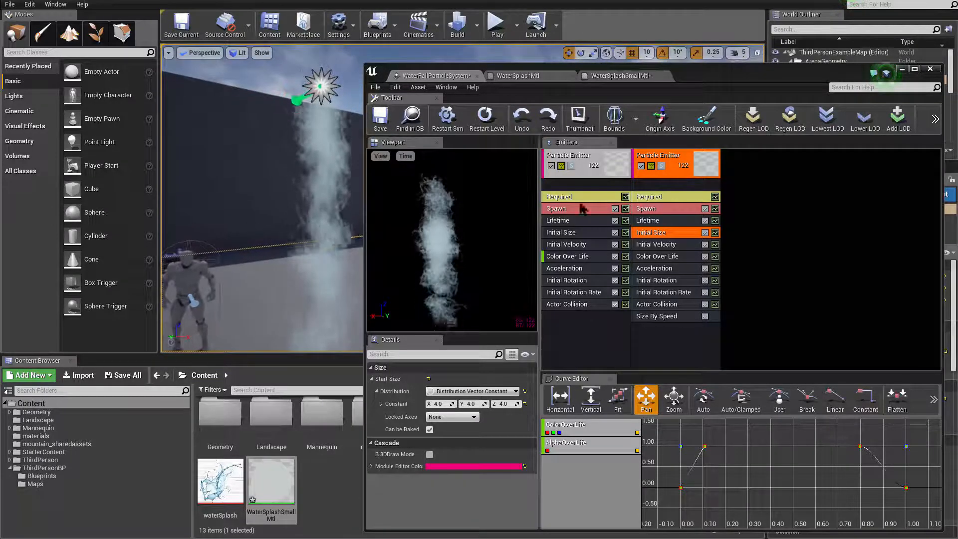
Add an Initial Location module to the duplicated emitter
right_click(666, 344)
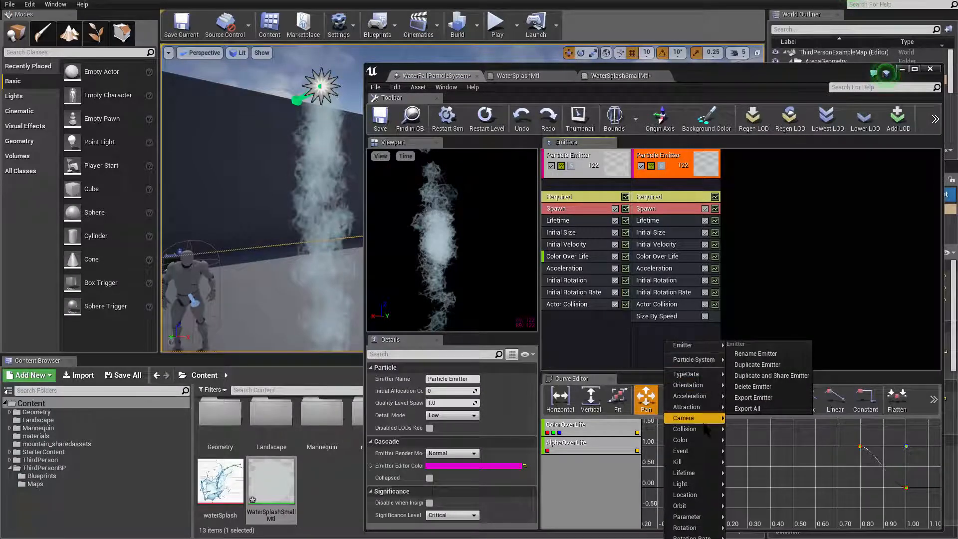
mouse_move(711, 397)
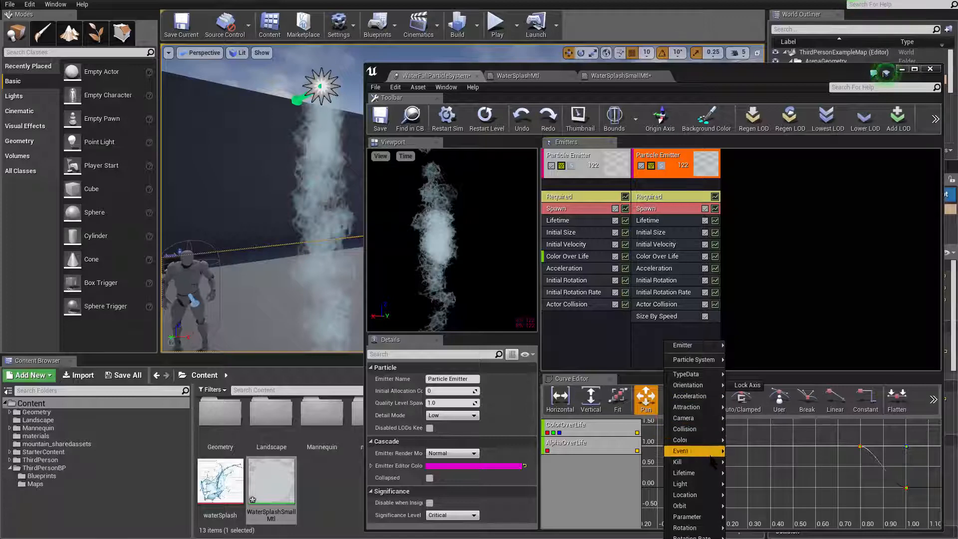
mouse_move(709, 499)
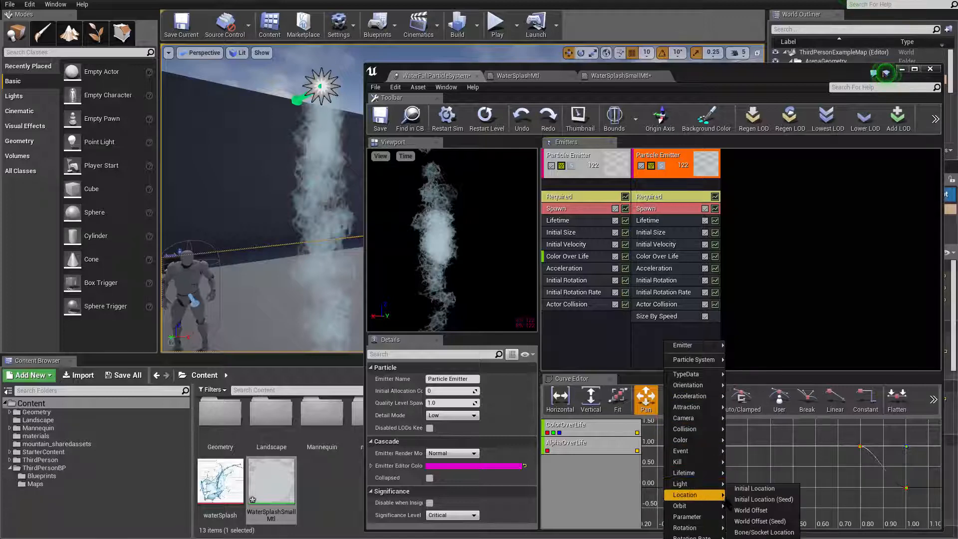
left_click(756, 488)
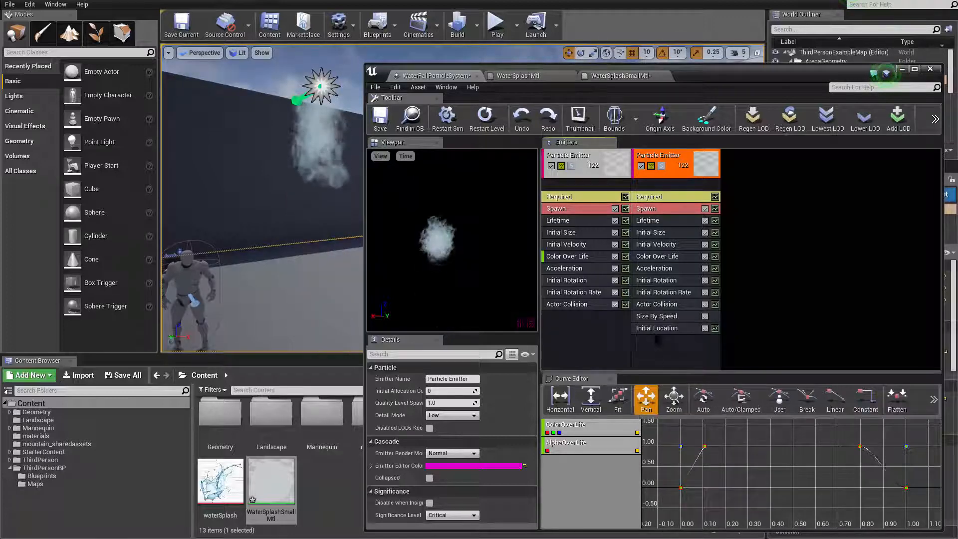
Set the Initial Location module's Start Location Max to 10 on X, Y and Z
left_click(657, 335)
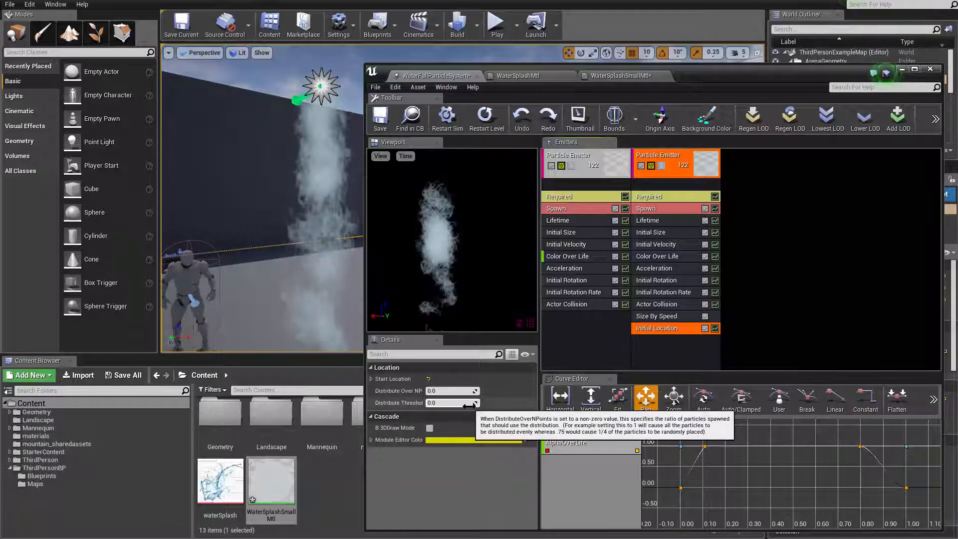
left_click(372, 379)
left_click(376, 391)
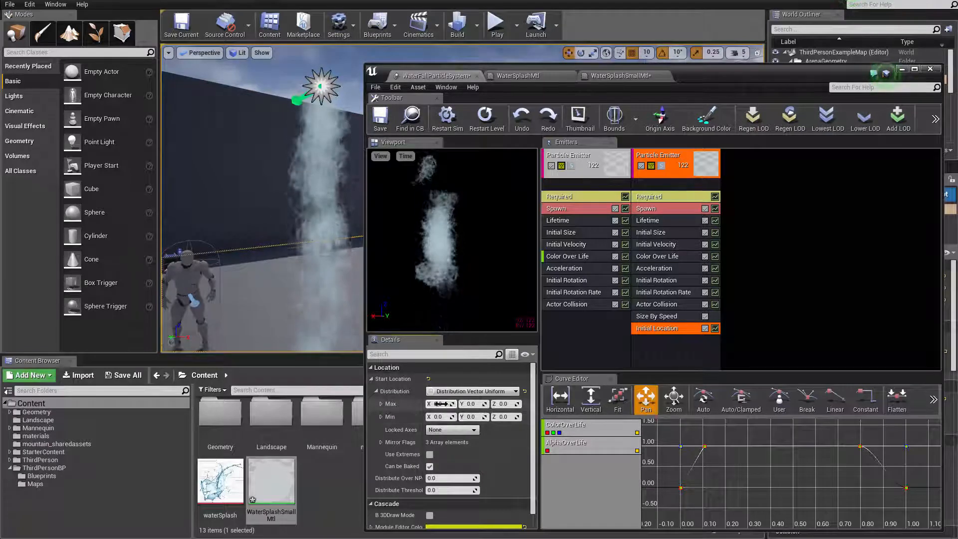
left_click(439, 404)
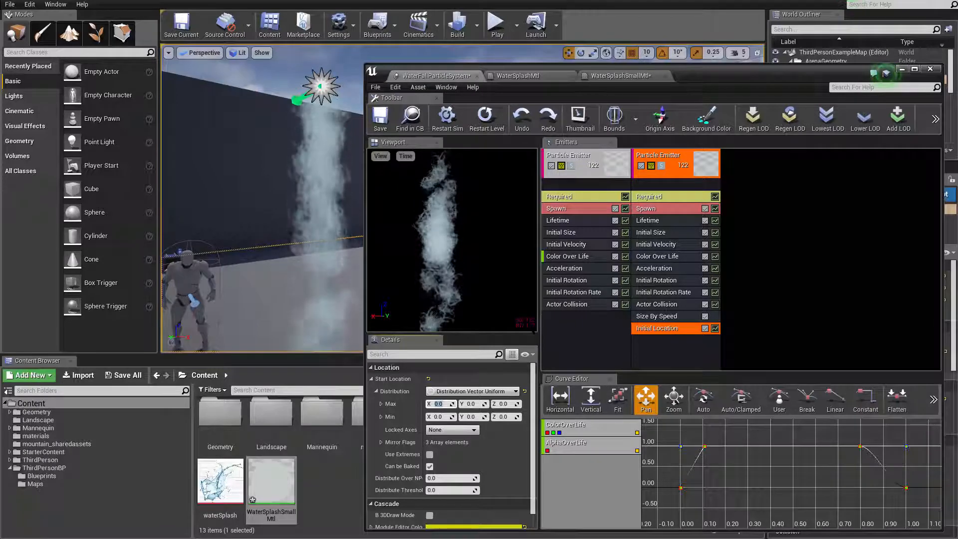
type("10")
key("Tab")
type("10")
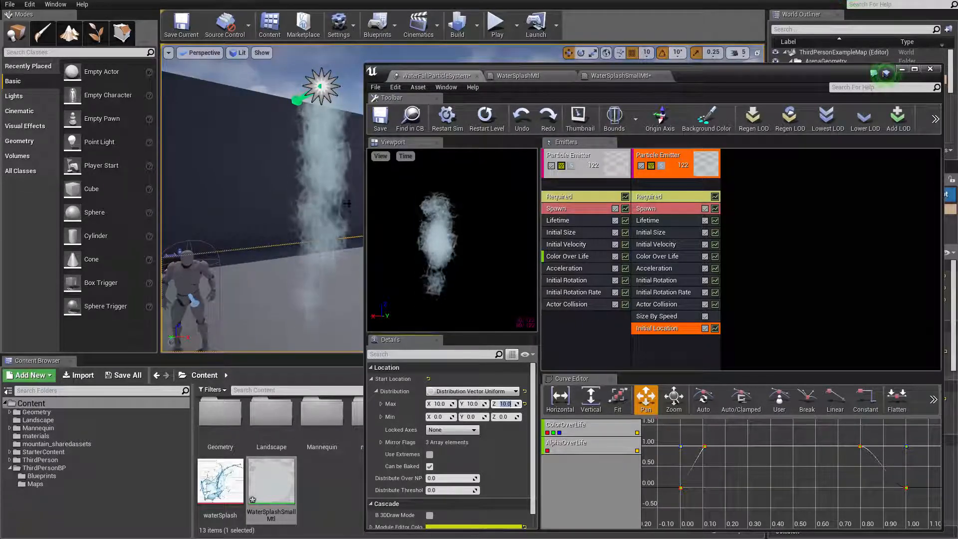
key("Tab")
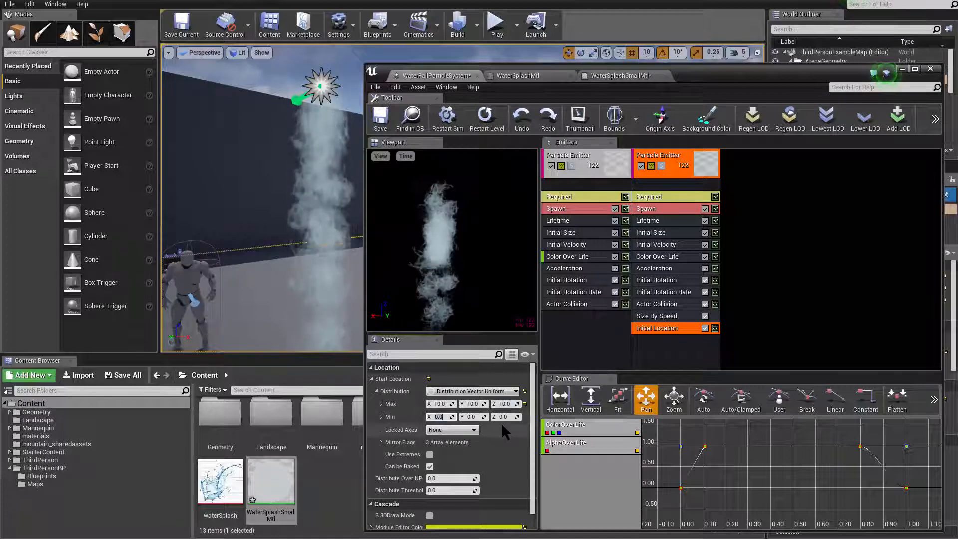
Set the Start Location Min to 10 on all three axes
type("10")
key("Tab")
type("10")
key("Tab")
type("10")
key("Return")
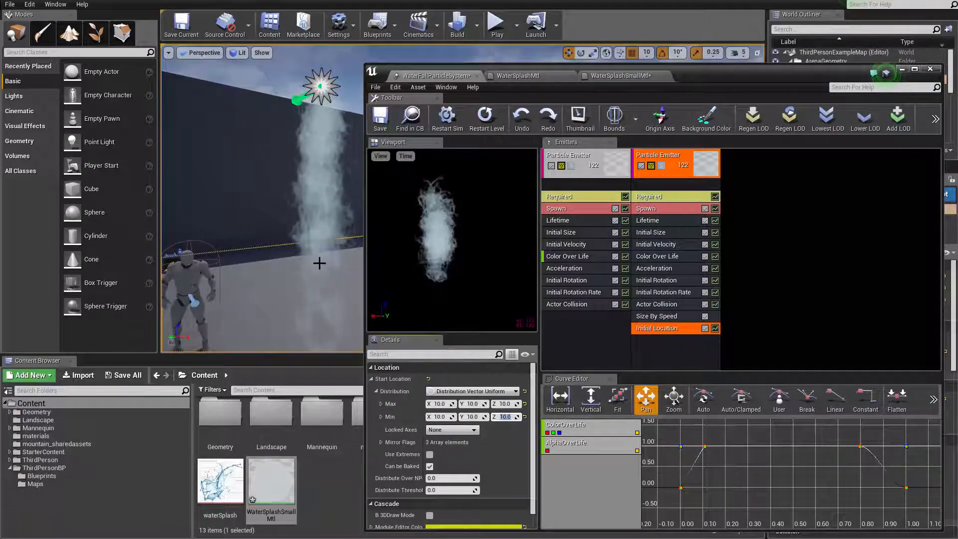
Raise both the Max and Min of the Start Location to 100 on X, Y and Z
left_click(439, 404)
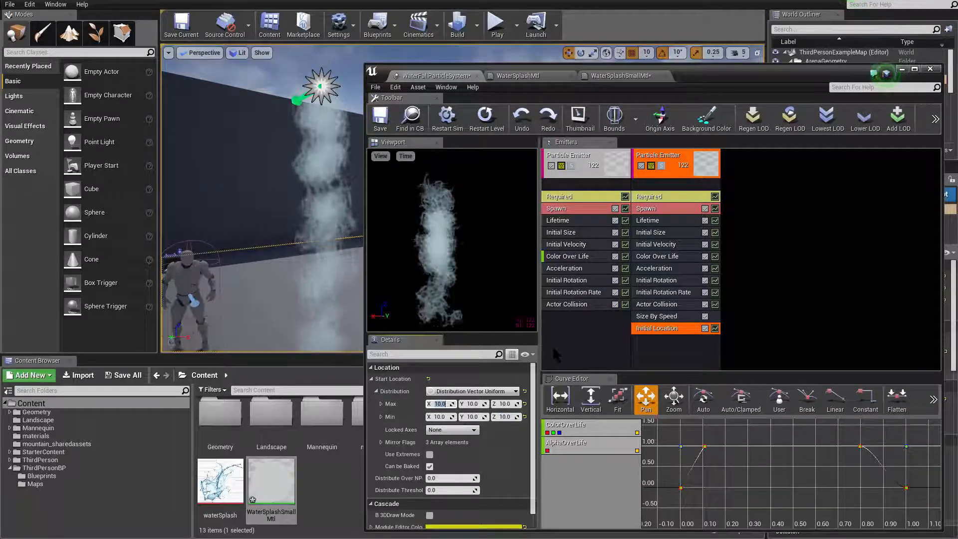
type("100")
key("Tab")
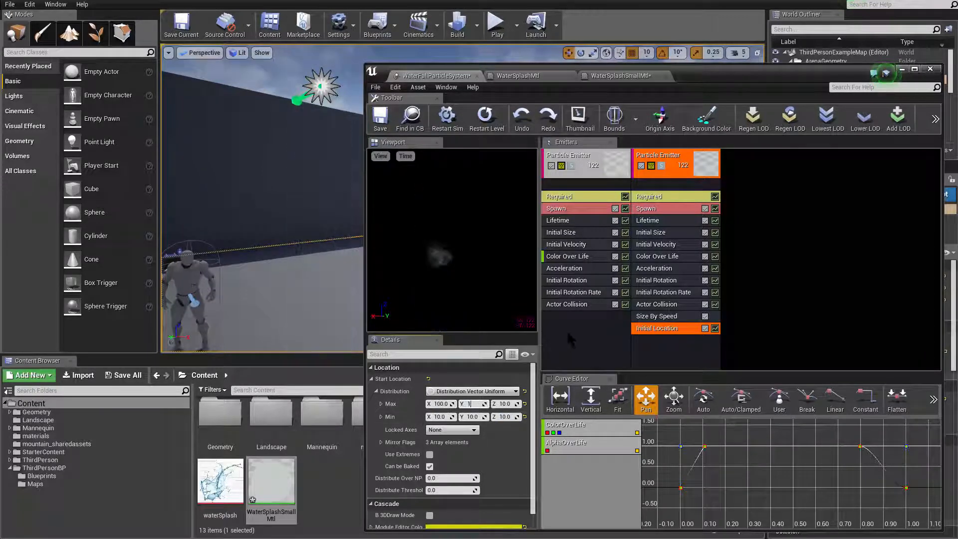
type("100")
key("Tab")
key("Tab")
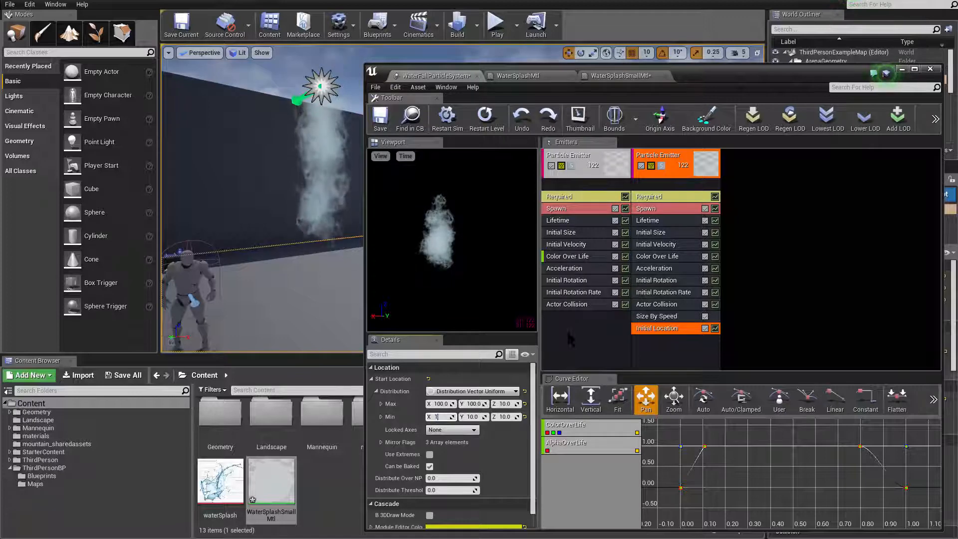
key("Tab")
type("100")
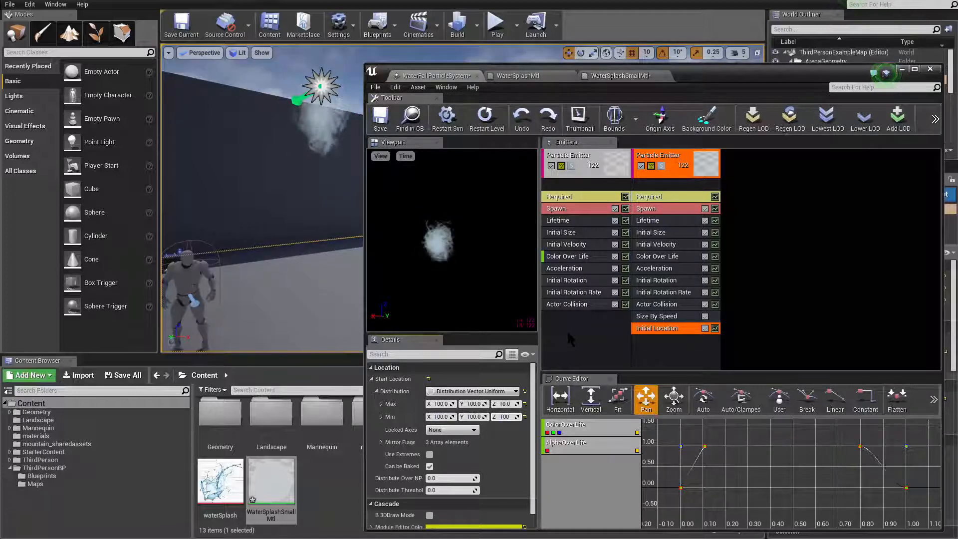
key("Return")
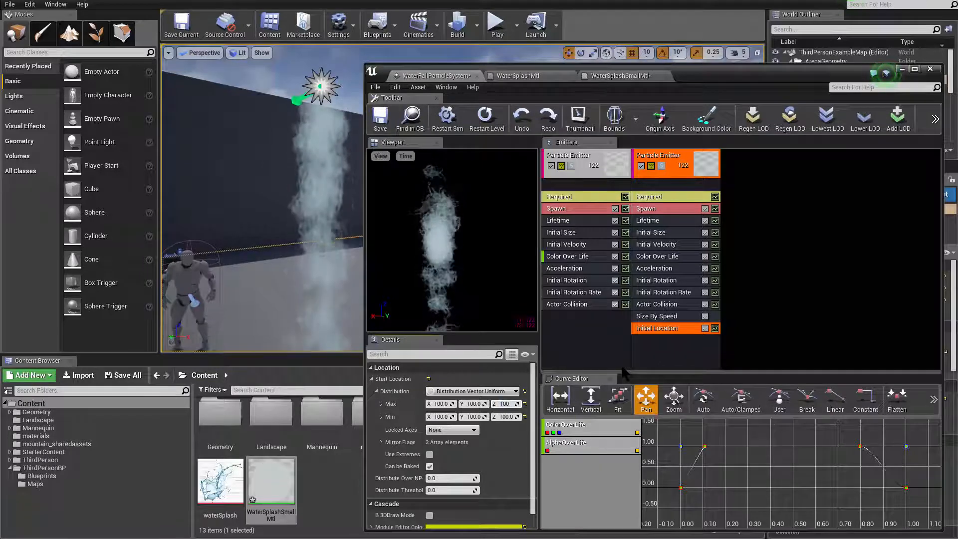
key("Return")
right_click_drag(351, 293, 368, 318)
left_click(486, 393)
right_click_drag(262, 199, 226, 206)
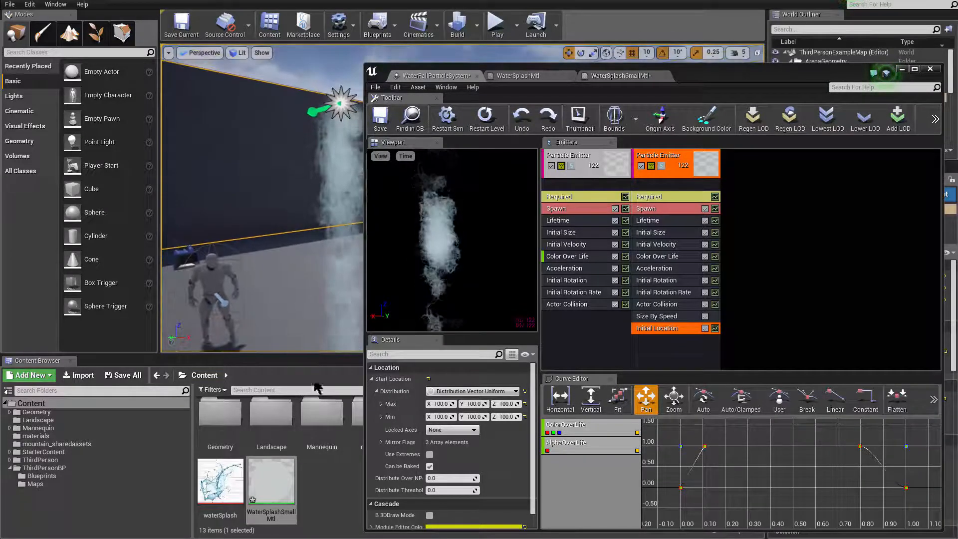
Keep Locked Axes at None and reselect Distribution Vector Uniform to reset the Start Location values
left_click(456, 430)
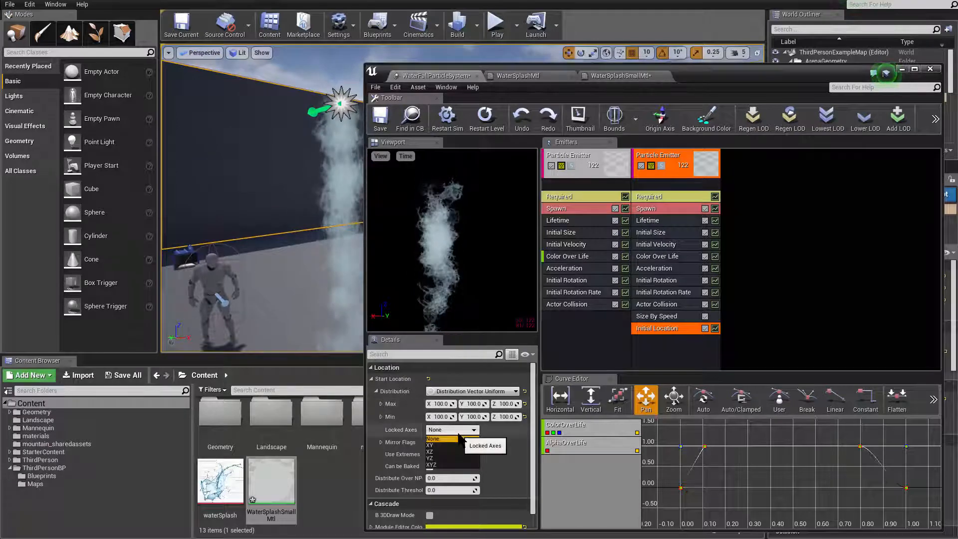
left_click(459, 438)
left_click(471, 392)
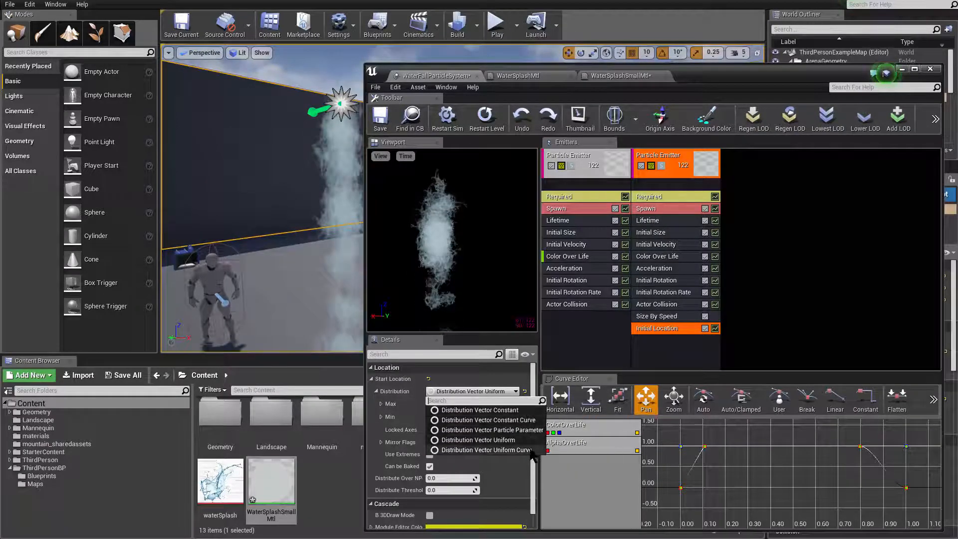
left_click(479, 440)
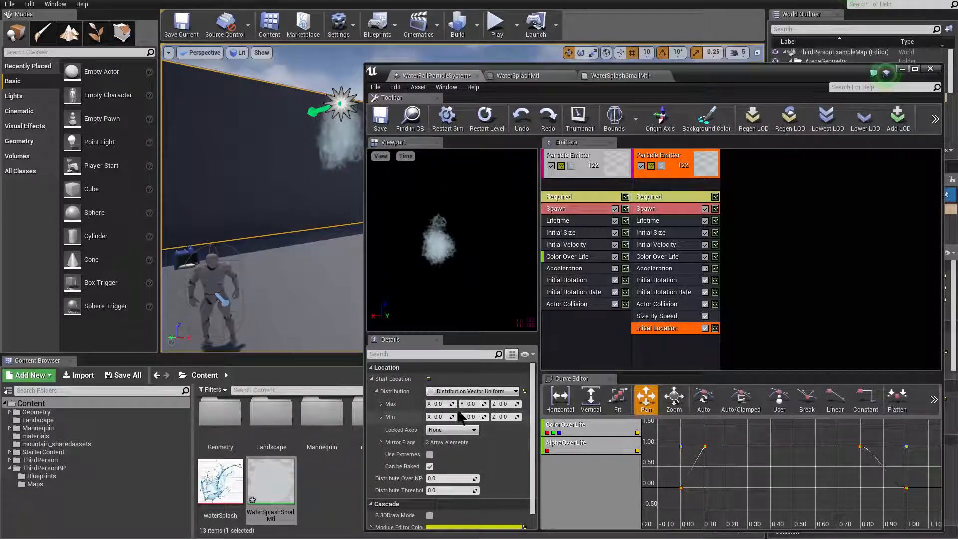
right_click_drag(333, 326, 353, 321)
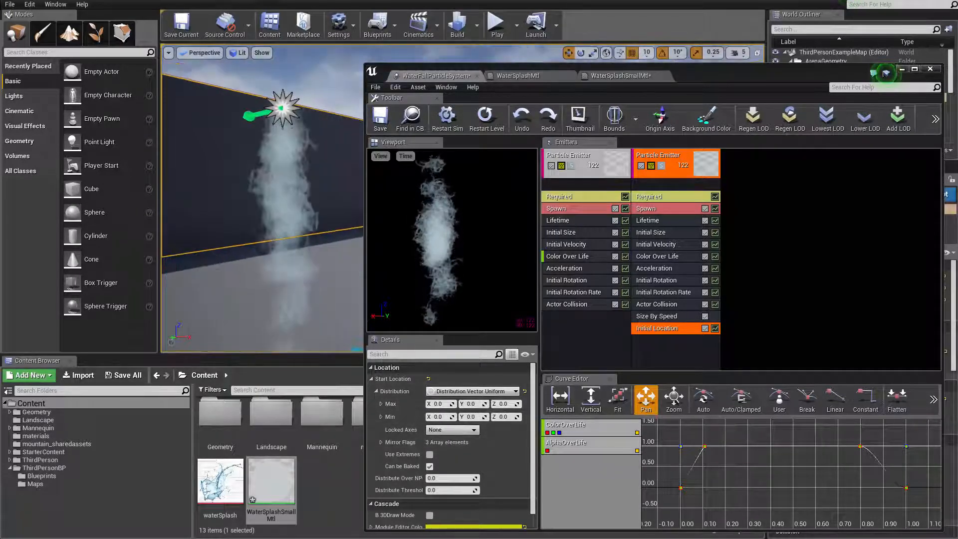
Set the Start Location Max to 300 on X, Y and Z
left_click(439, 405)
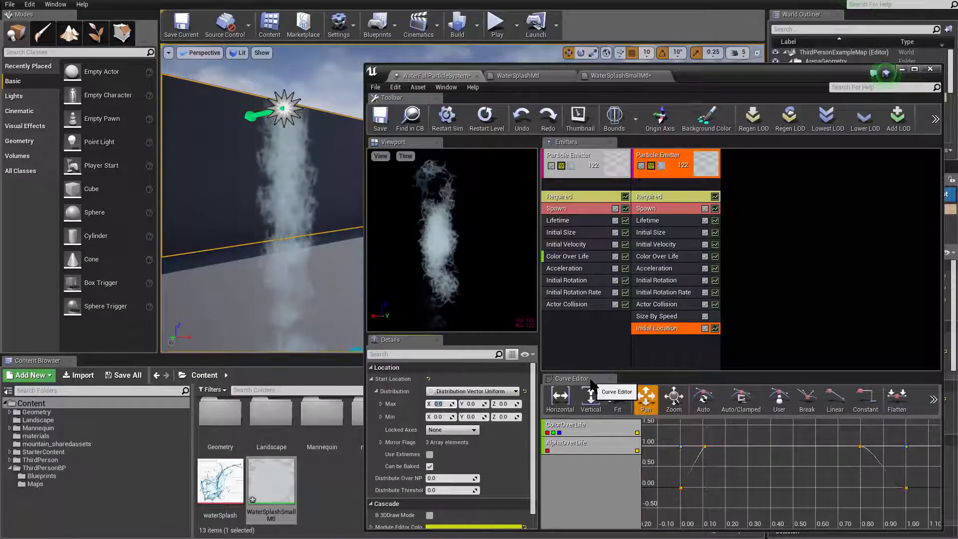
type("300")
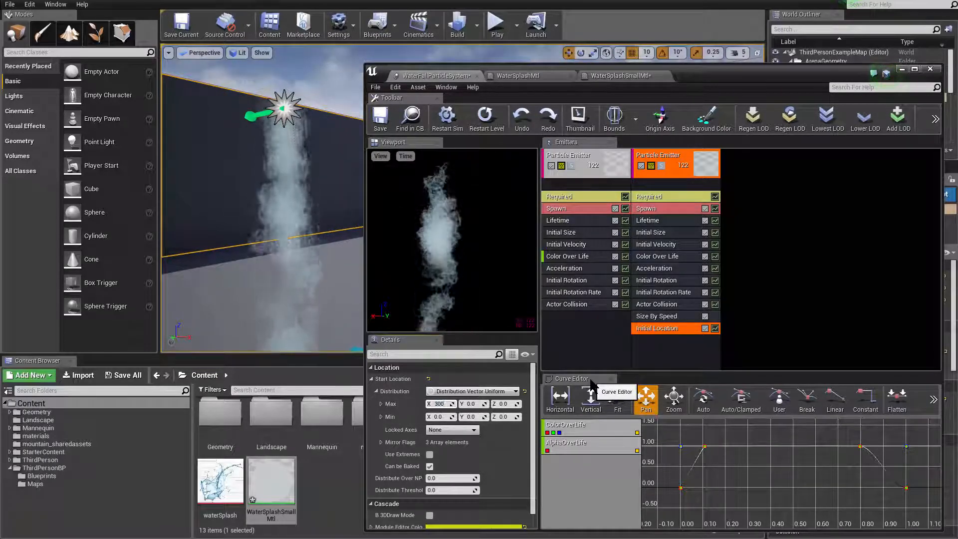
key("Tab")
type("300")
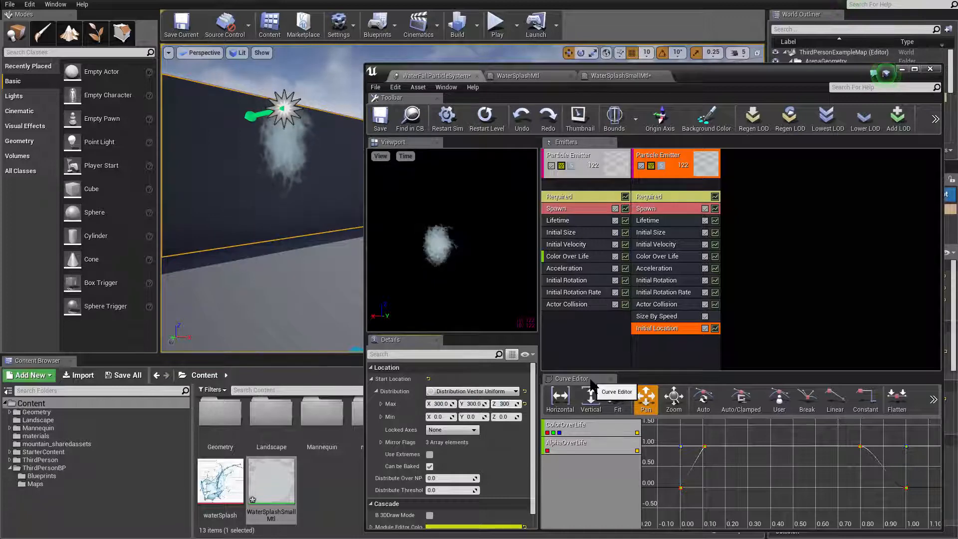
key("Return")
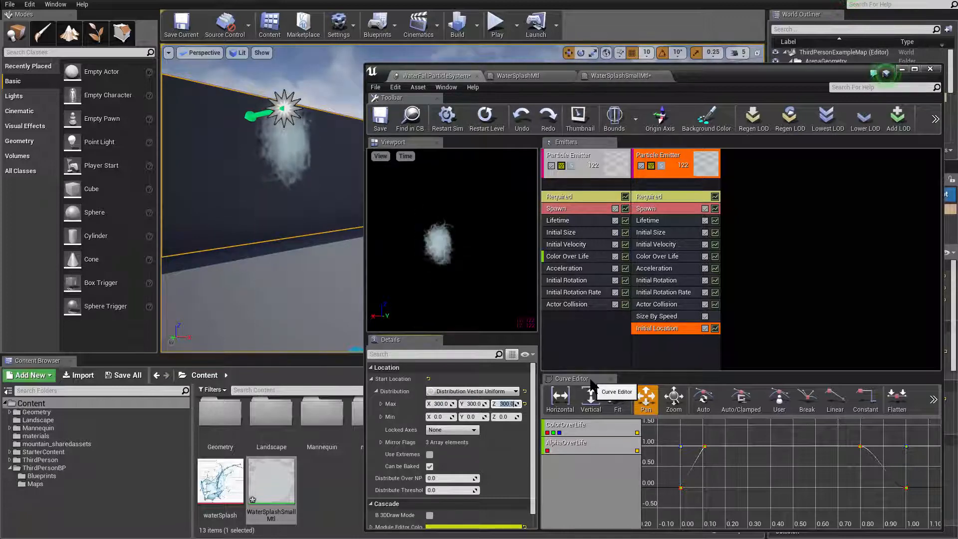
right_click_drag(259, 225, 271, 209)
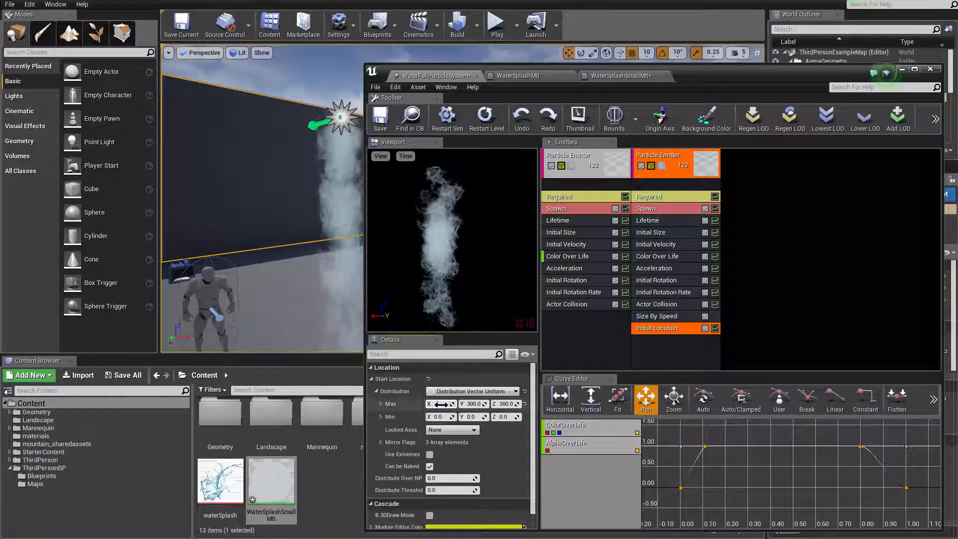
Set the Start Location Max to -100 and Min to 100 on all three axes
key("Tab")
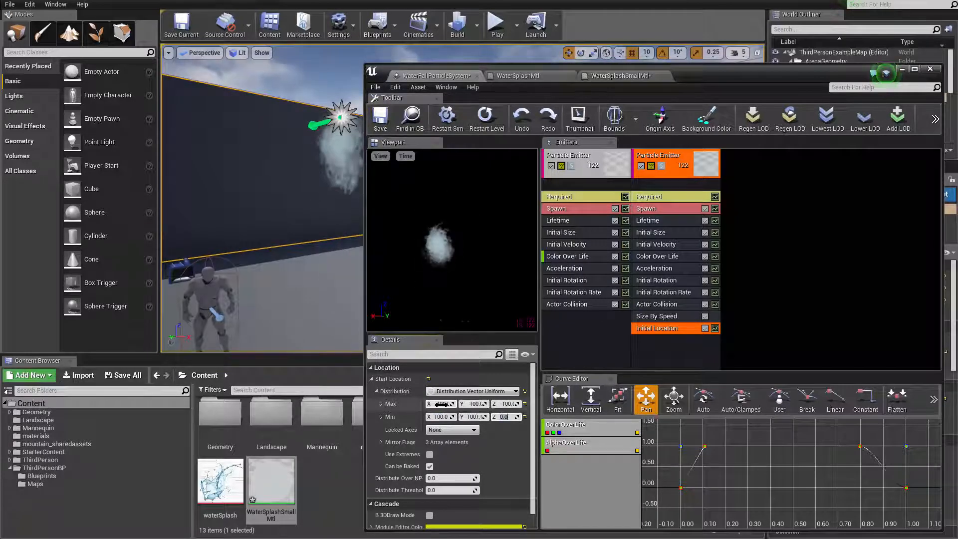
left_click(478, 417)
type("100")
key("Return")
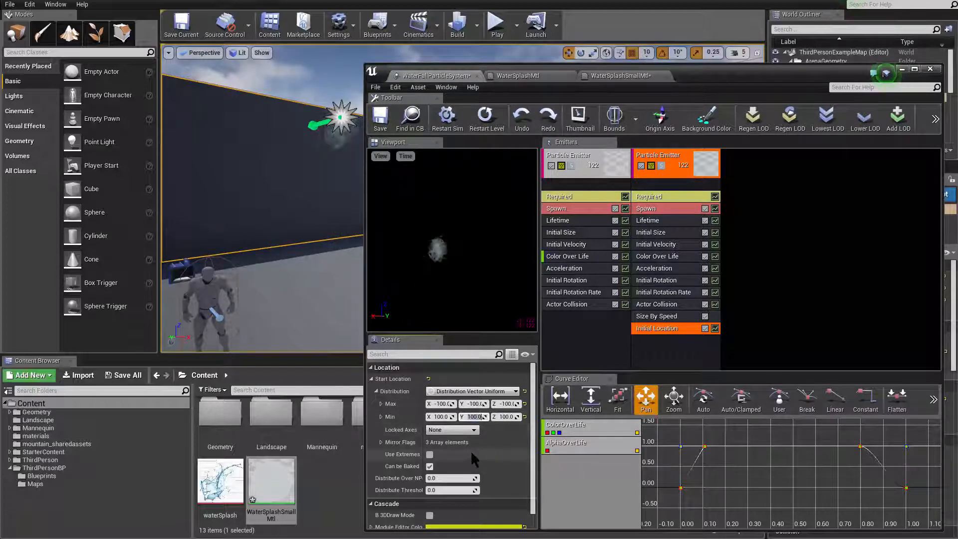
Set the Start Location Max to -50 and Min to 50 on X, Y and Z
scroll(316, 293, "up", 3)
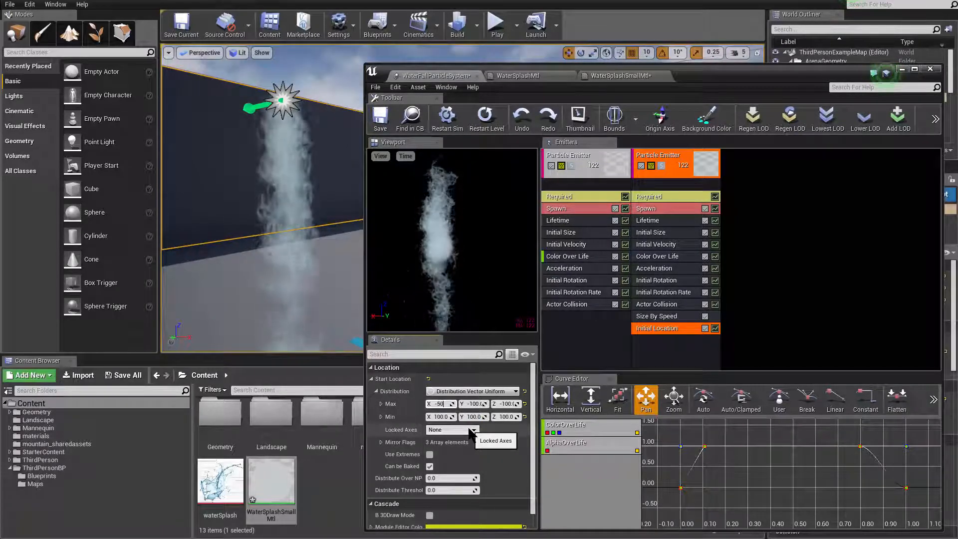
type("-50")
key("Tab")
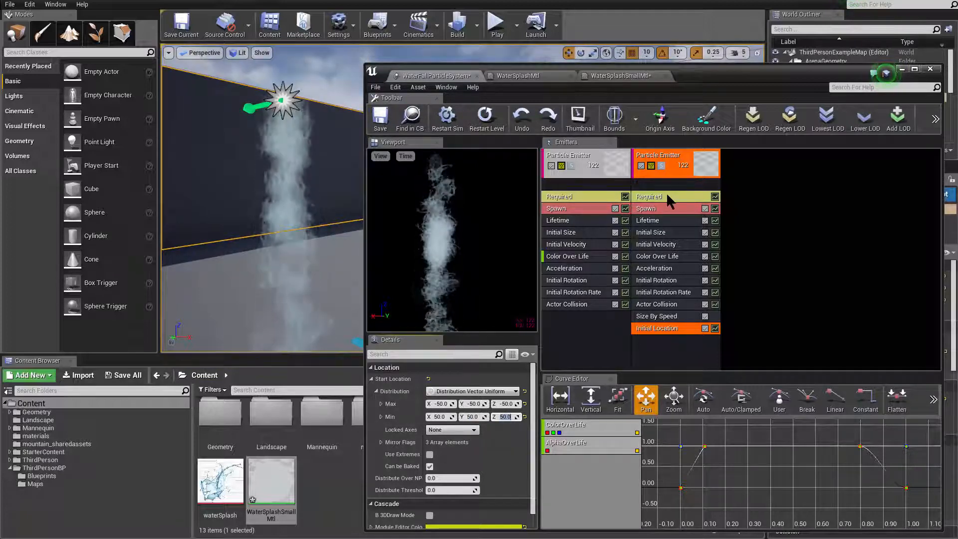
Set the second emitter's constant spawn rate to 500 and check the denser splash in the level
left_click(659, 211)
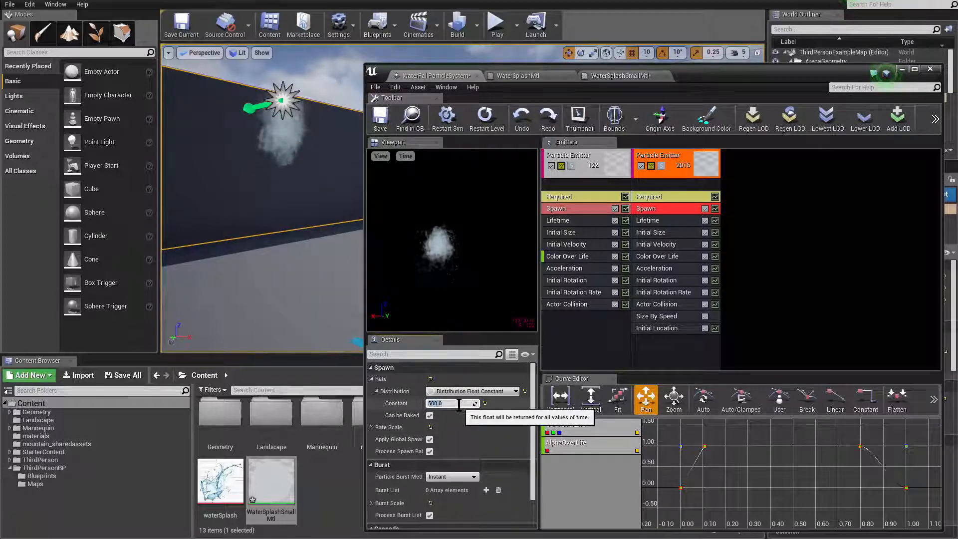
right_click_drag(310, 215, 270, 261)
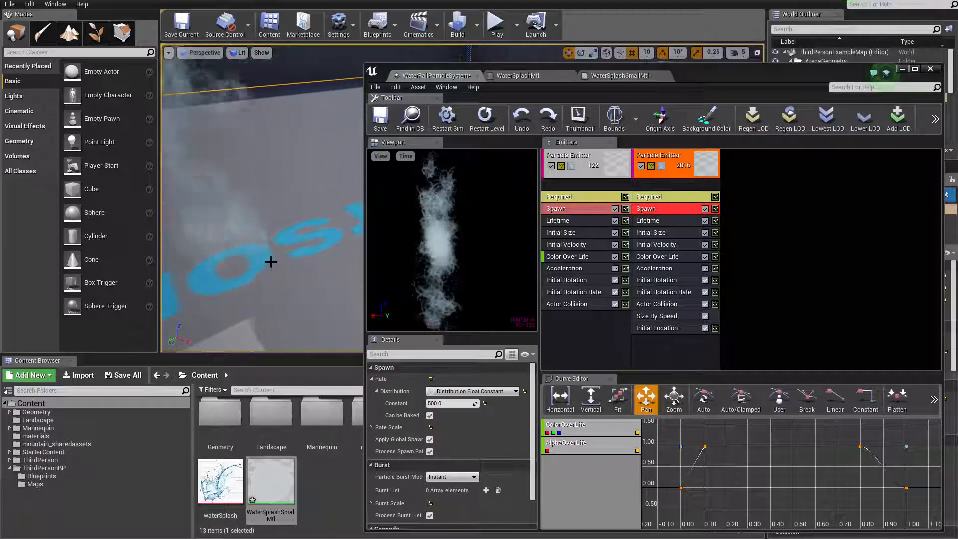
right_click_drag(273, 205, 195, 150)
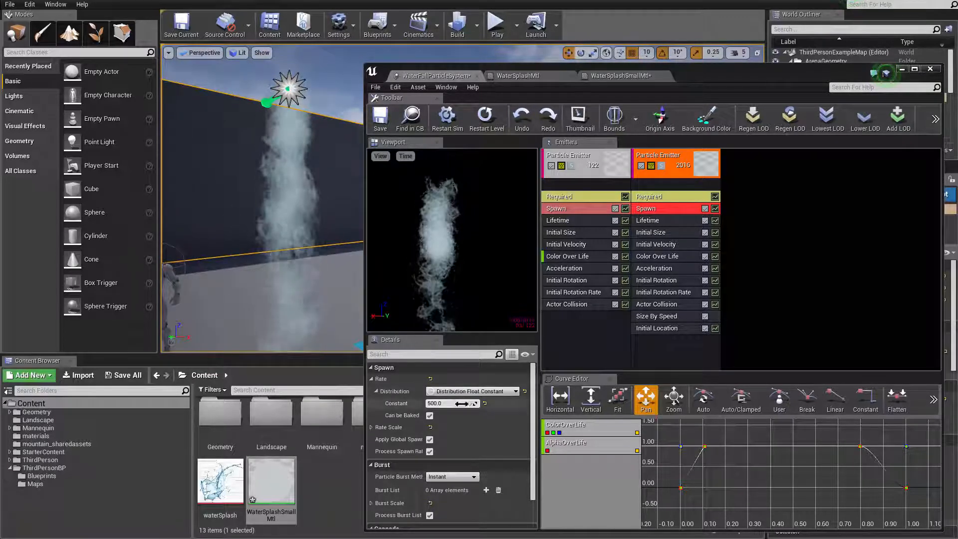
right_click_drag(288, 230, 288, 231)
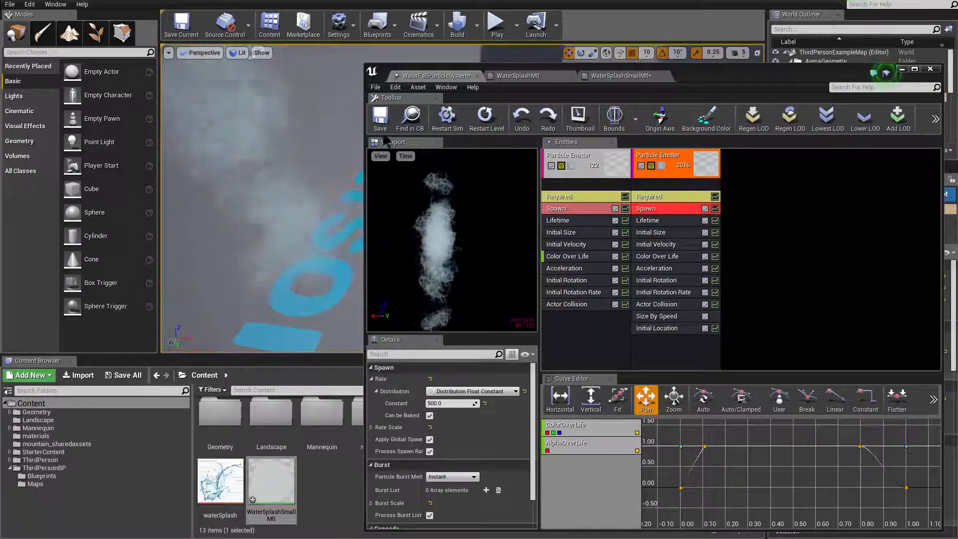
Compare the WaterSplashSmallMtl material with the particle system and examine the waterfall in the level from several angles
left_click_drag(730, 80, 754, 62)
left_click(643, 58)
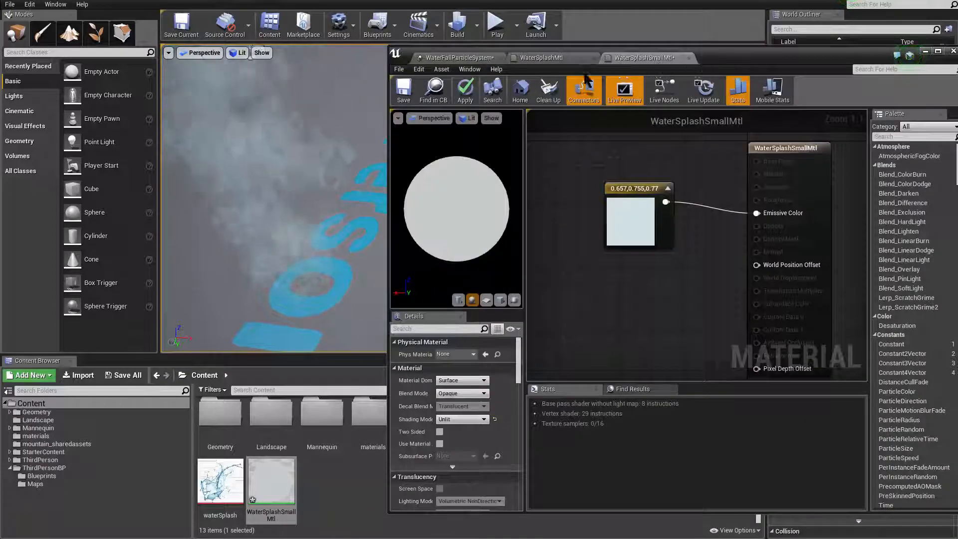
left_click(449, 58)
left_click(646, 58)
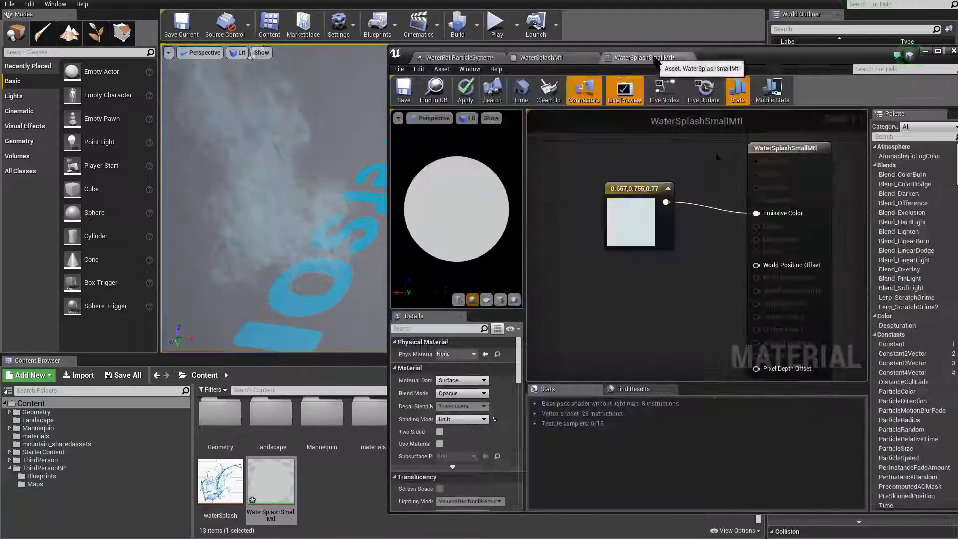
left_click(456, 58)
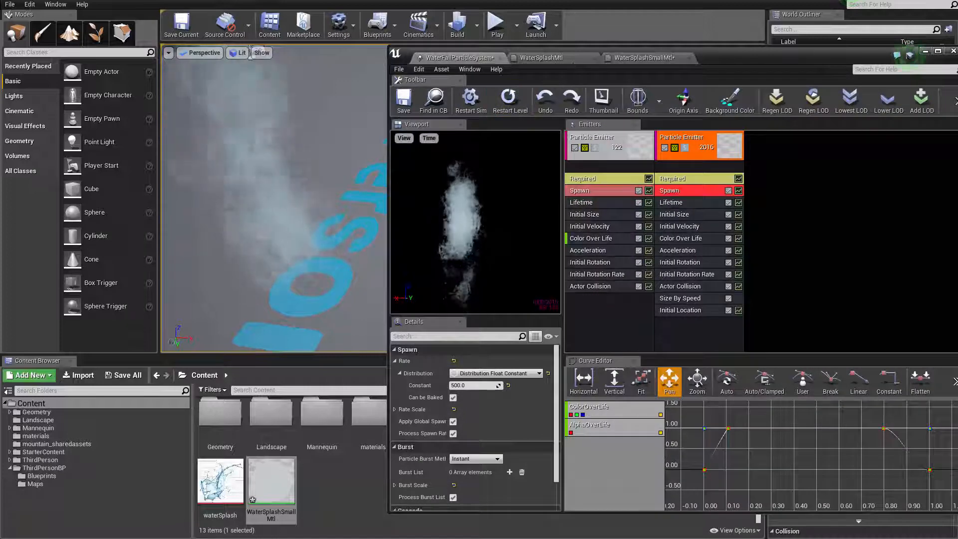
right_click_drag(275, 199, 259, 167)
left_click(818, 240)
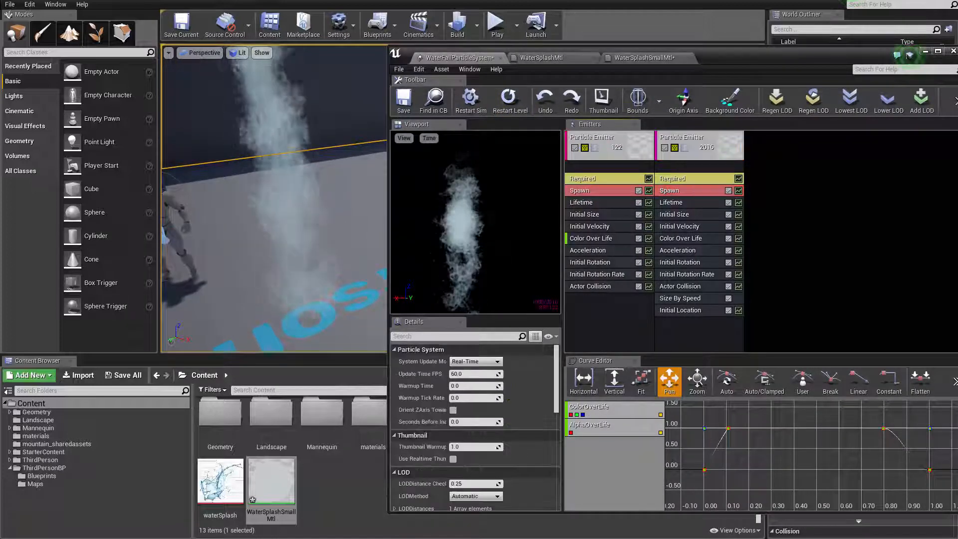
right_click_drag(275, 200, 249, 192)
mouse_move(301, 224)
right_mouse_down()
mouse_move(290, 211)
mouse_move(299, 229)
right_mouse_up()
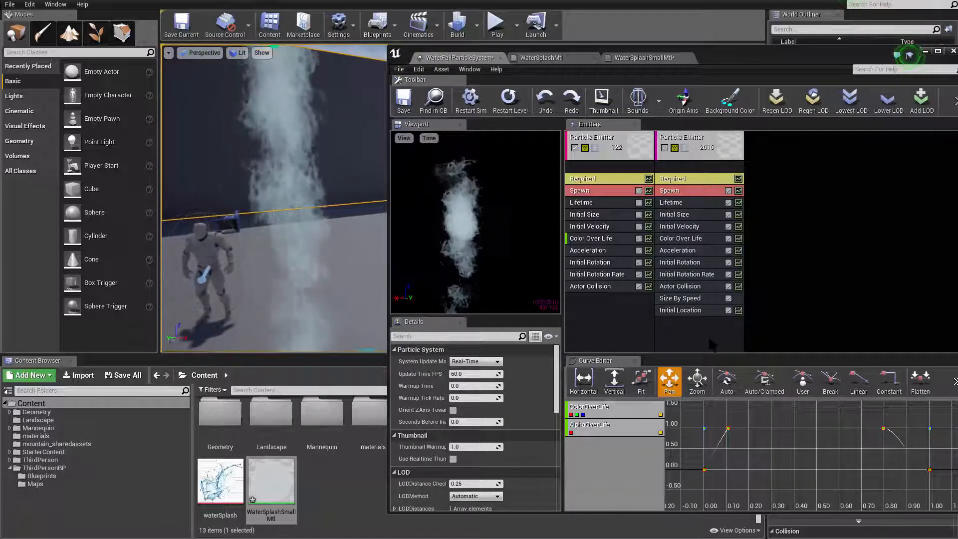
right_click(680, 329)
mouse_move(697, 338)
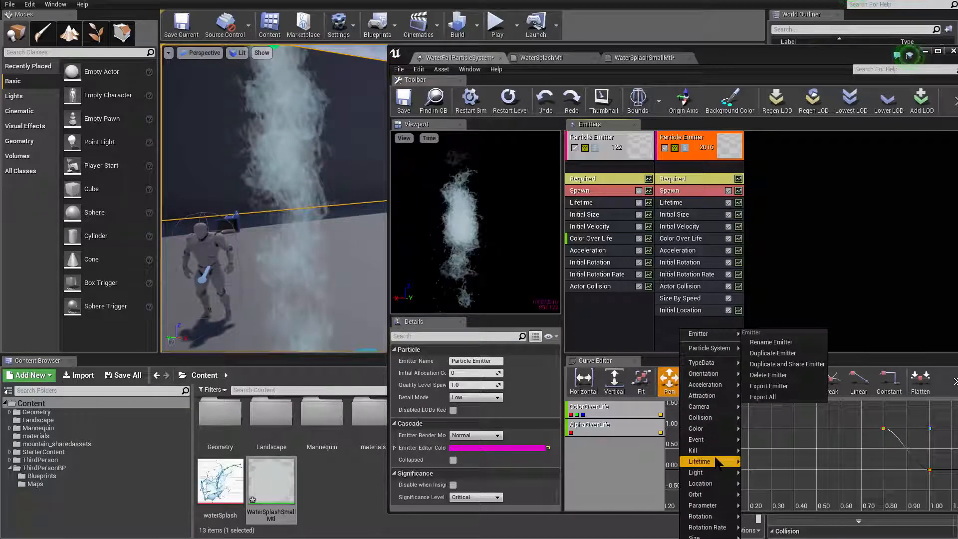
mouse_move(719, 528)
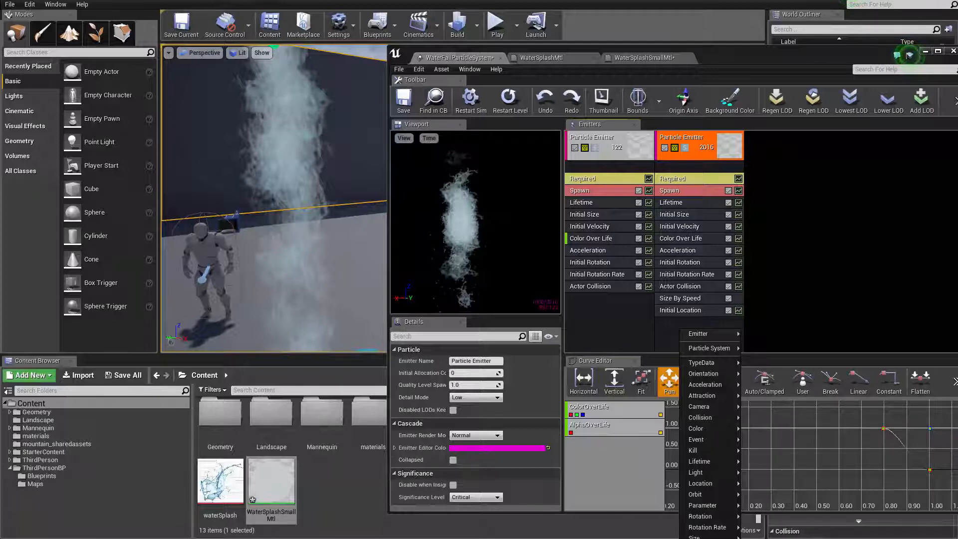
mouse_move(730, 397)
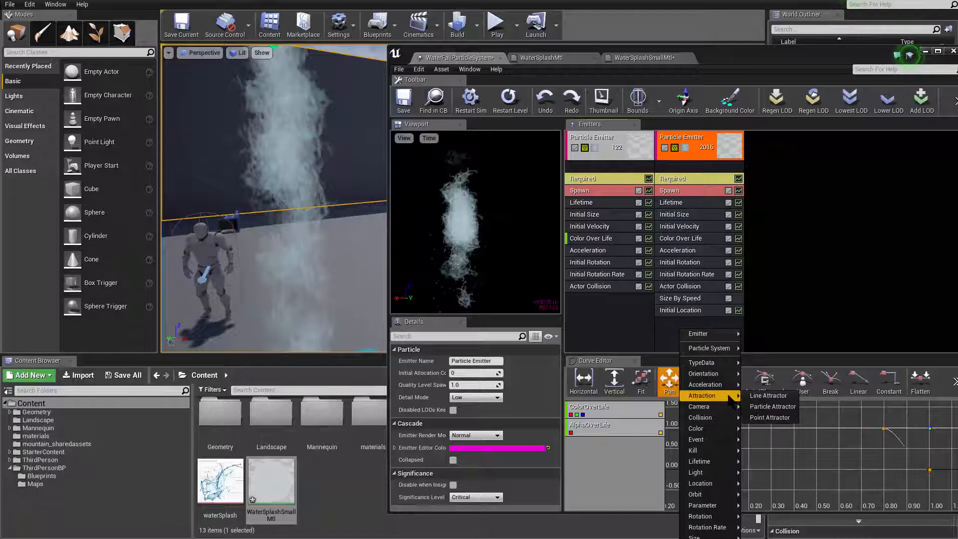
mouse_move(717, 379)
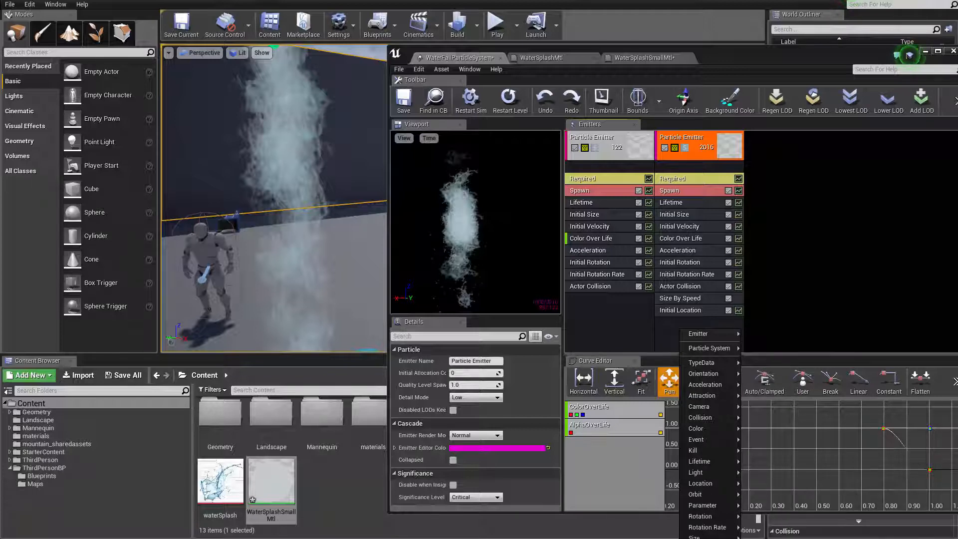
Review the second emitter's Initial Velocity settings and inspect the whole waterfall in the level
left_click(691, 227)
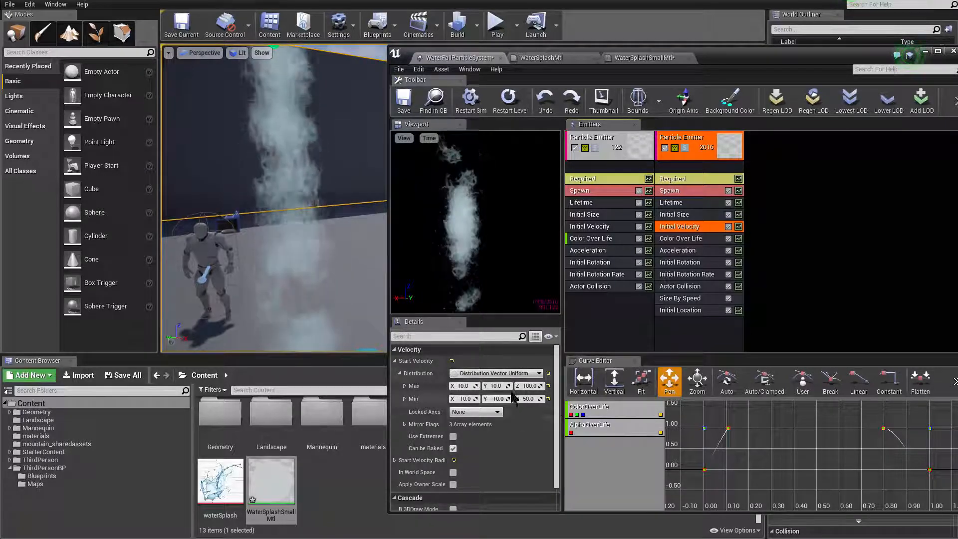
right_click_drag(300, 199, 322, 207)
key("w")
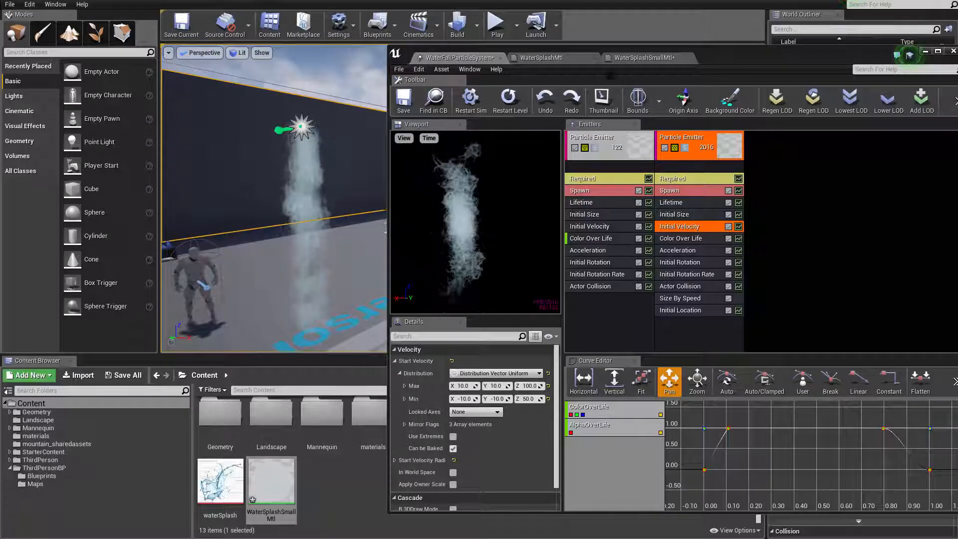
Save the waterfall particle system and bring up the WaterSplashSmallMtl material graph
left_click_drag(722, 63, 699, 54)
left_click(769, 190)
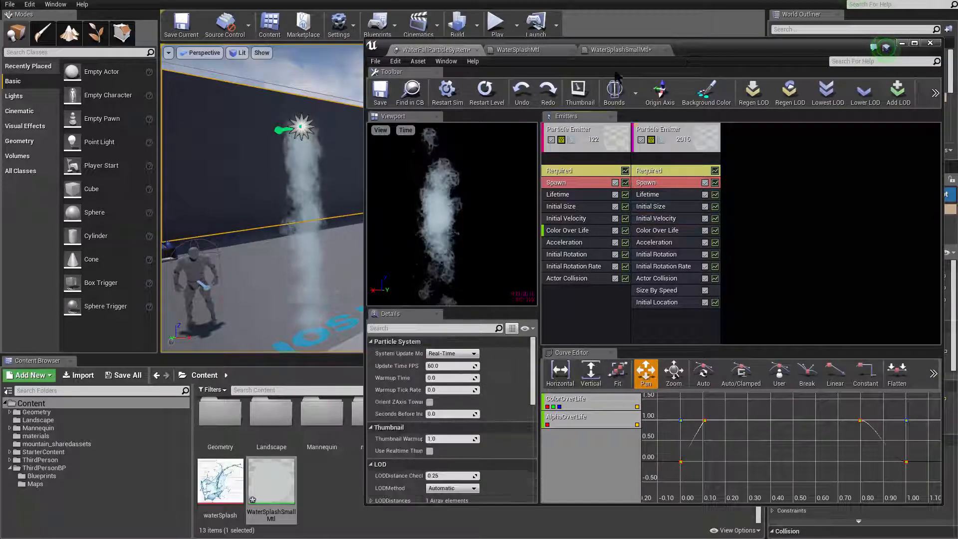
left_click(614, 91)
left_click(614, 50)
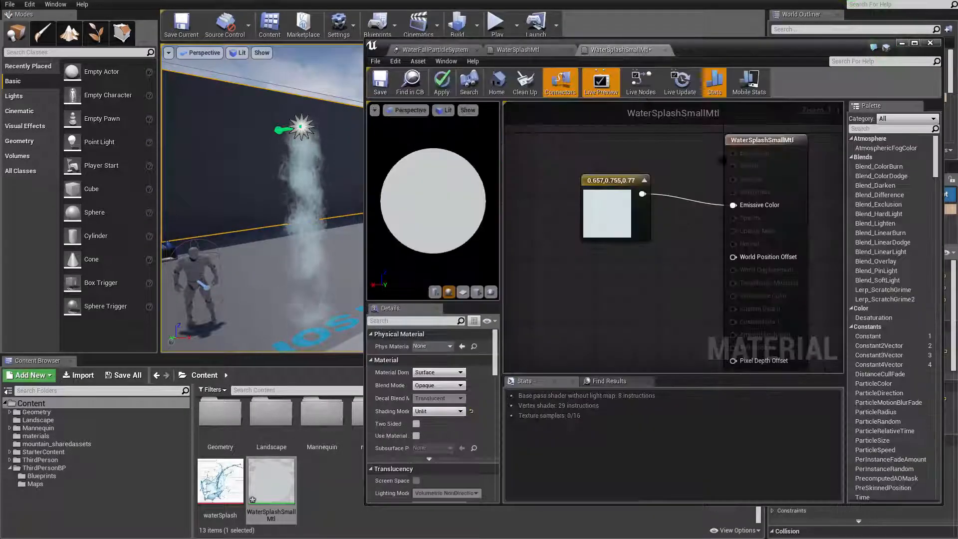
left_click(684, 91)
left_click_drag(700, 48, 687, 32)
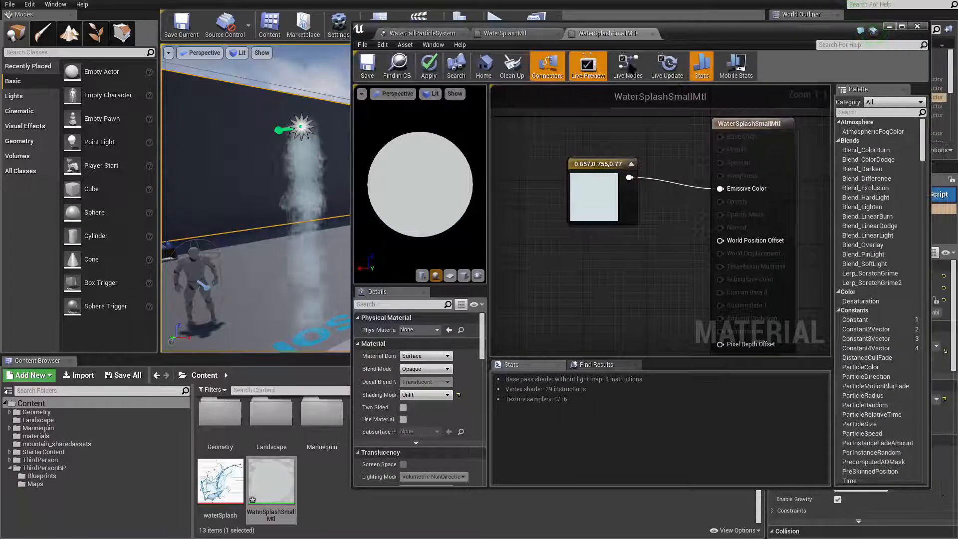